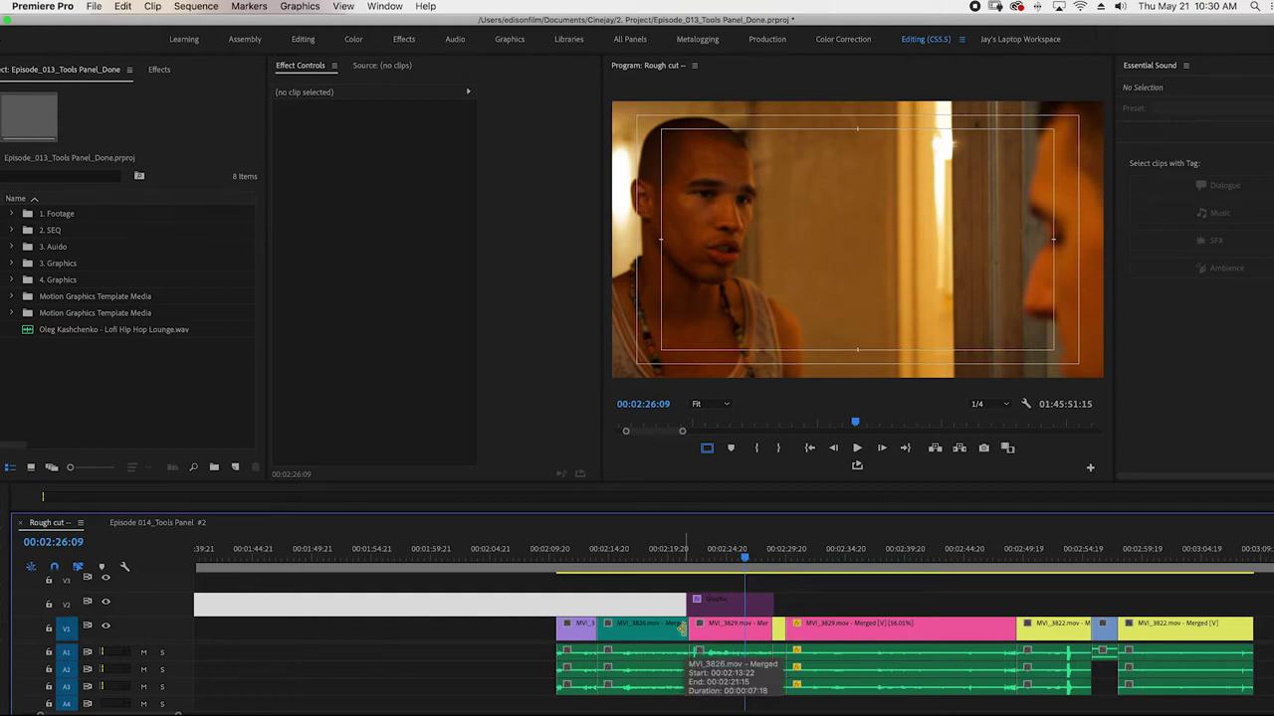
Ripple-trim the end of MVI_3826 to 00:00:06:05 so later clips close up leftward.
click(682, 627)
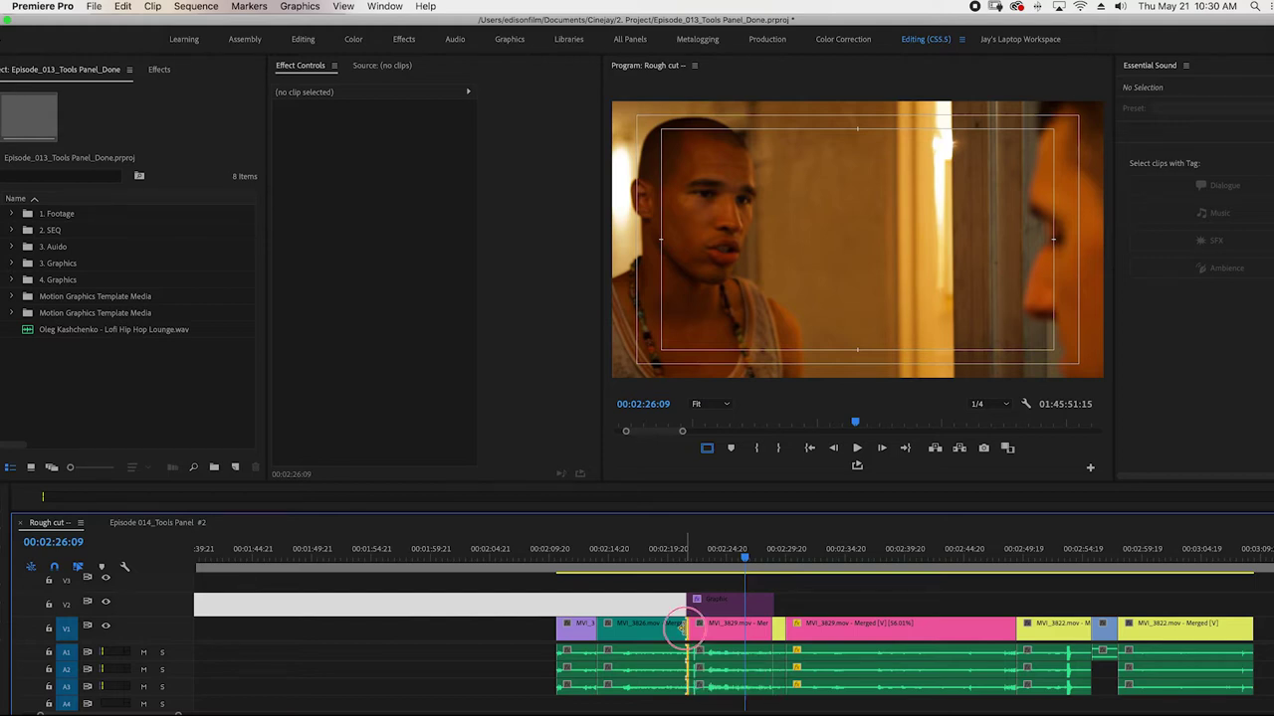
drag(683, 627, 671, 627)
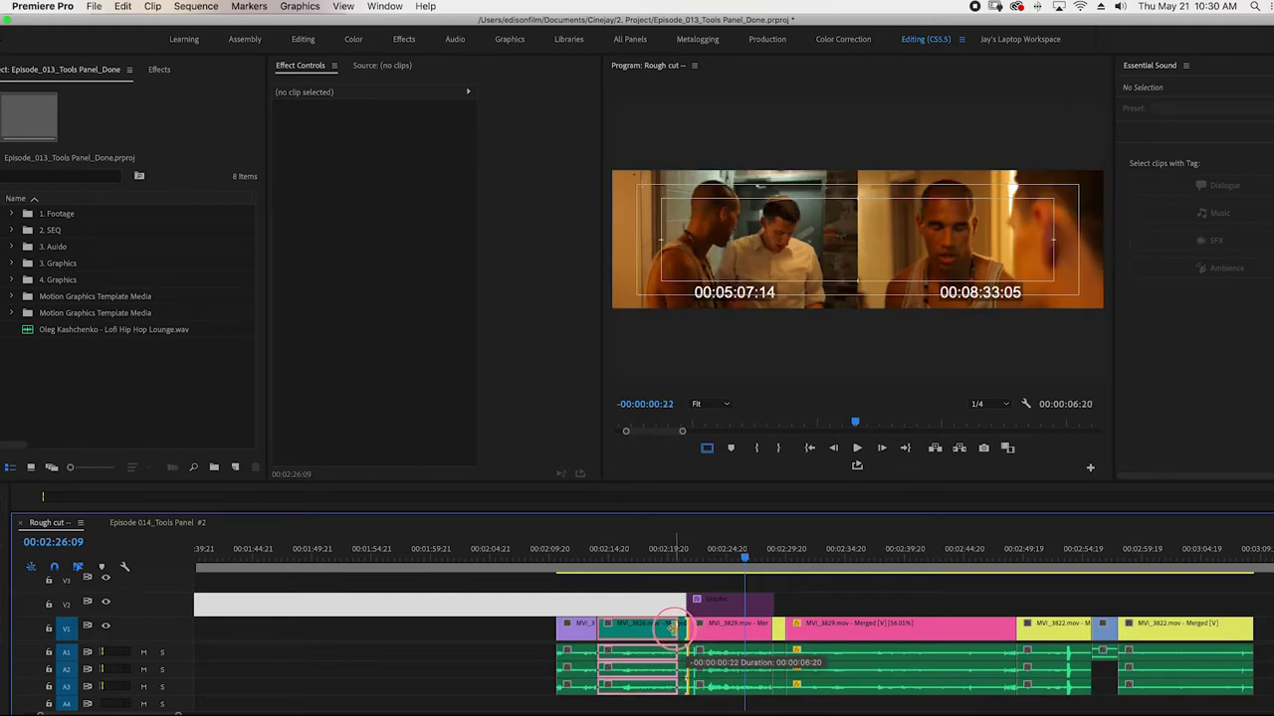
drag(672, 626, 672, 628)
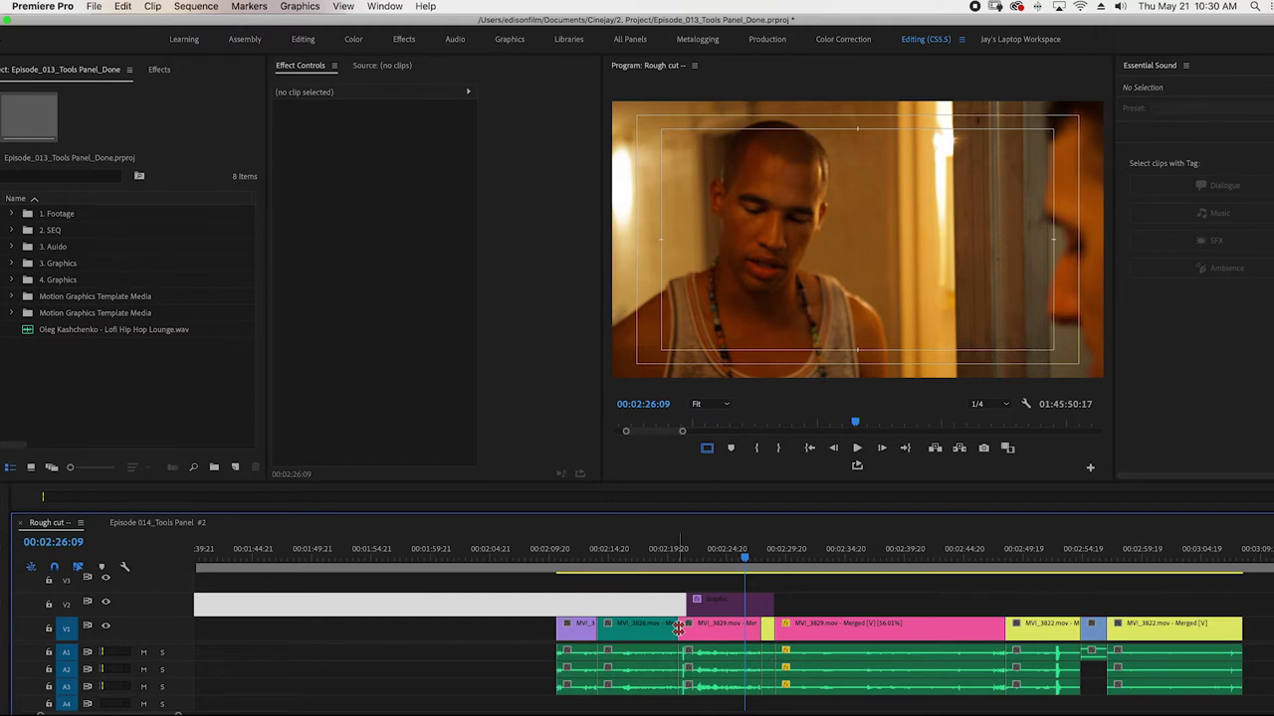
mouse_move(678, 626)
mouse_down()
mouse_move(695, 629)
mouse_move(673, 626)
mouse_up()
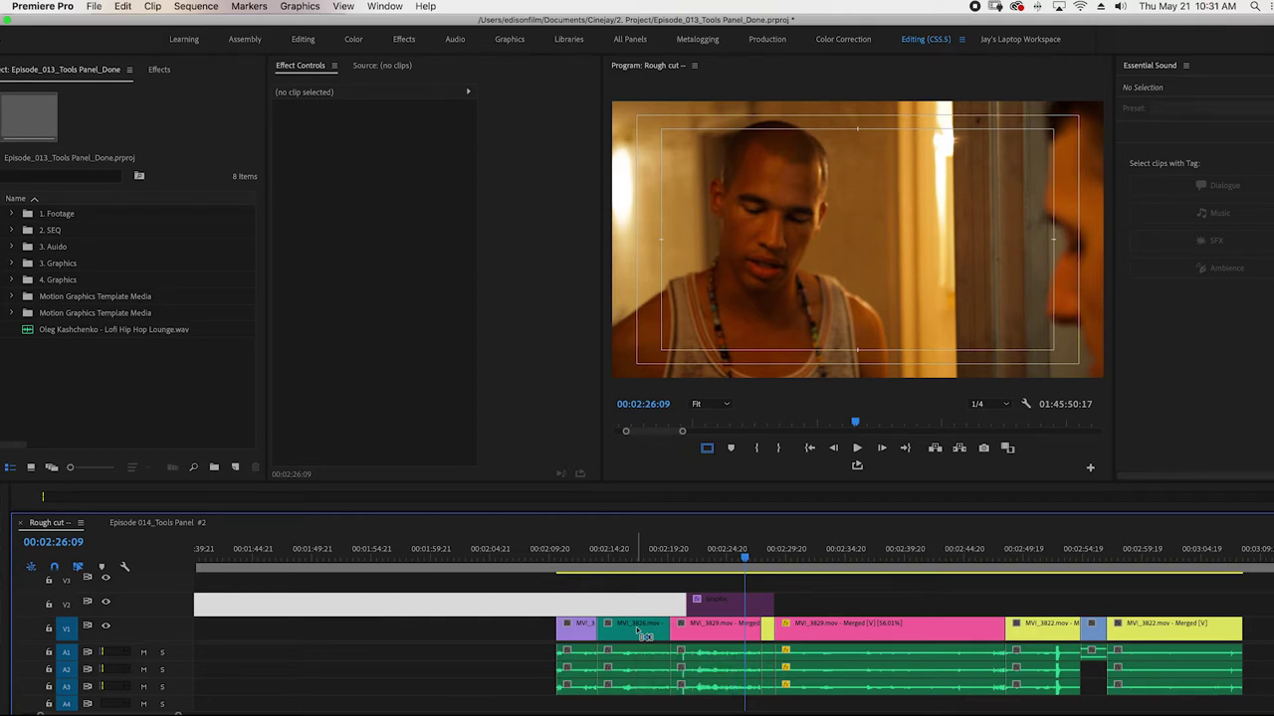
click(645, 635)
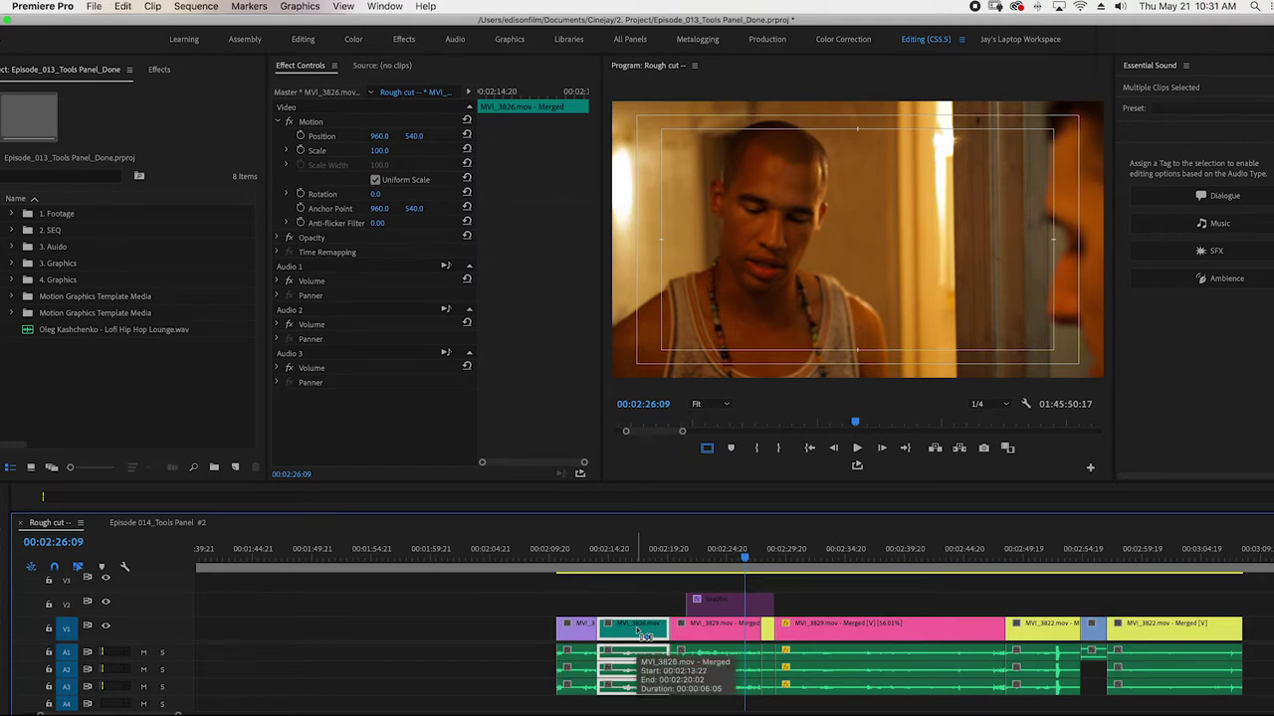
drag(642, 635, 880, 638)
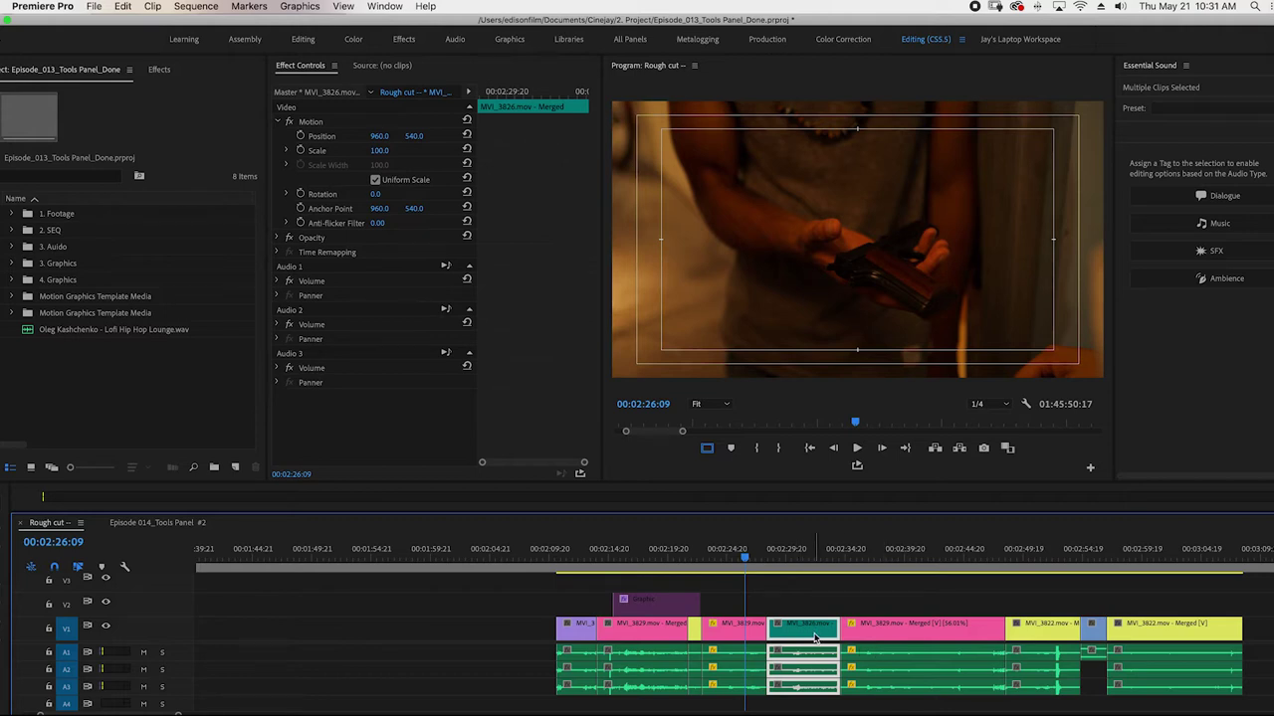
key(super+z)
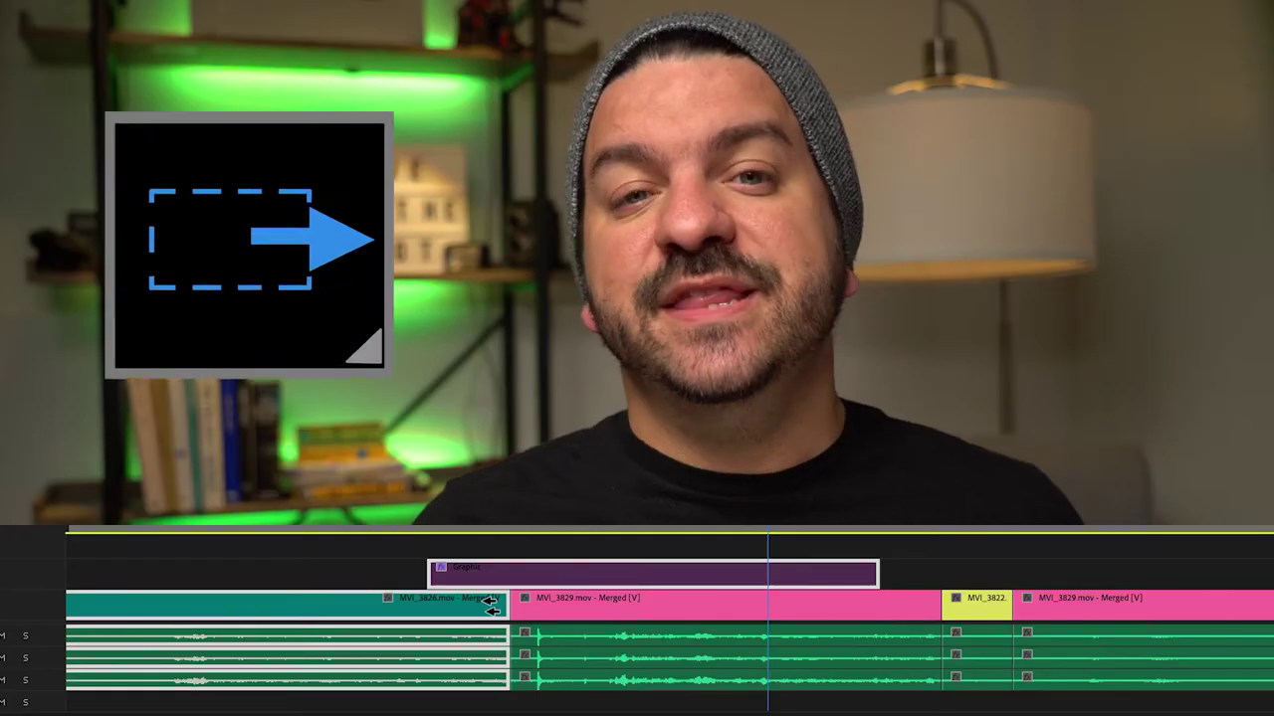
Select MVI_3829 and all following clips and push them about one second later.
click(696, 623)
drag(519, 603, 564, 607)
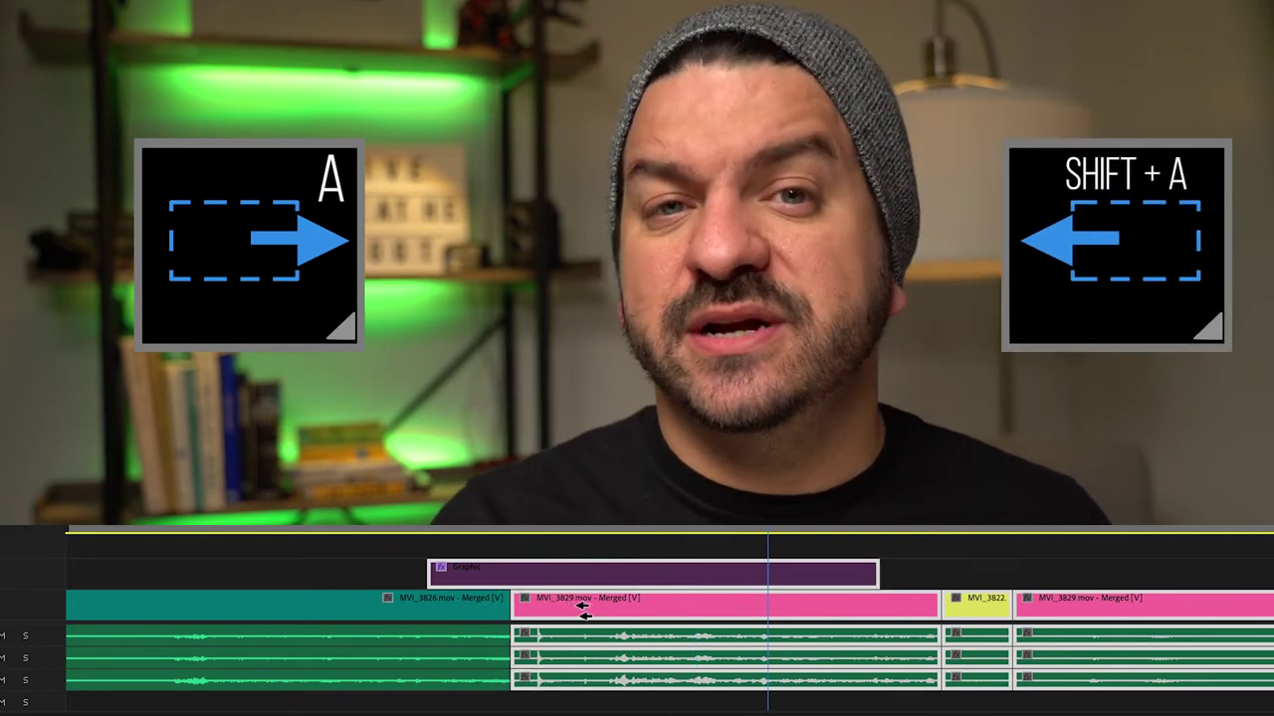
click(491, 604)
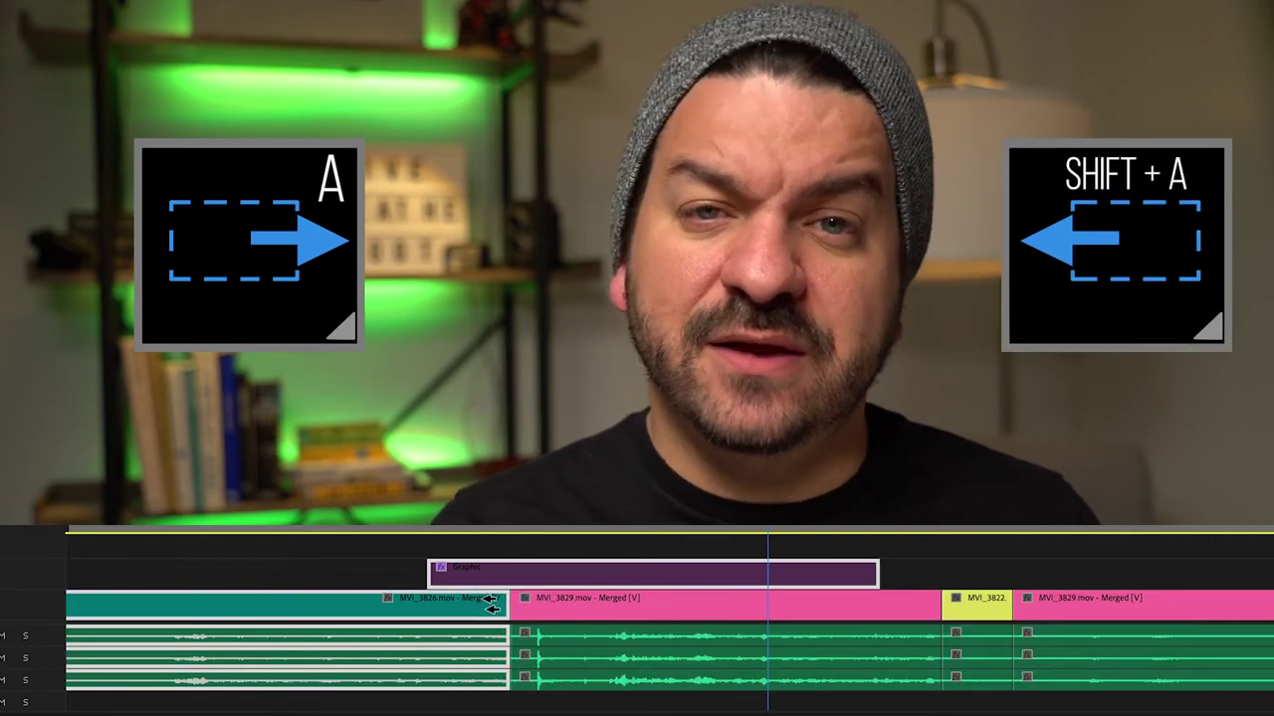
key(a)
click(527, 605)
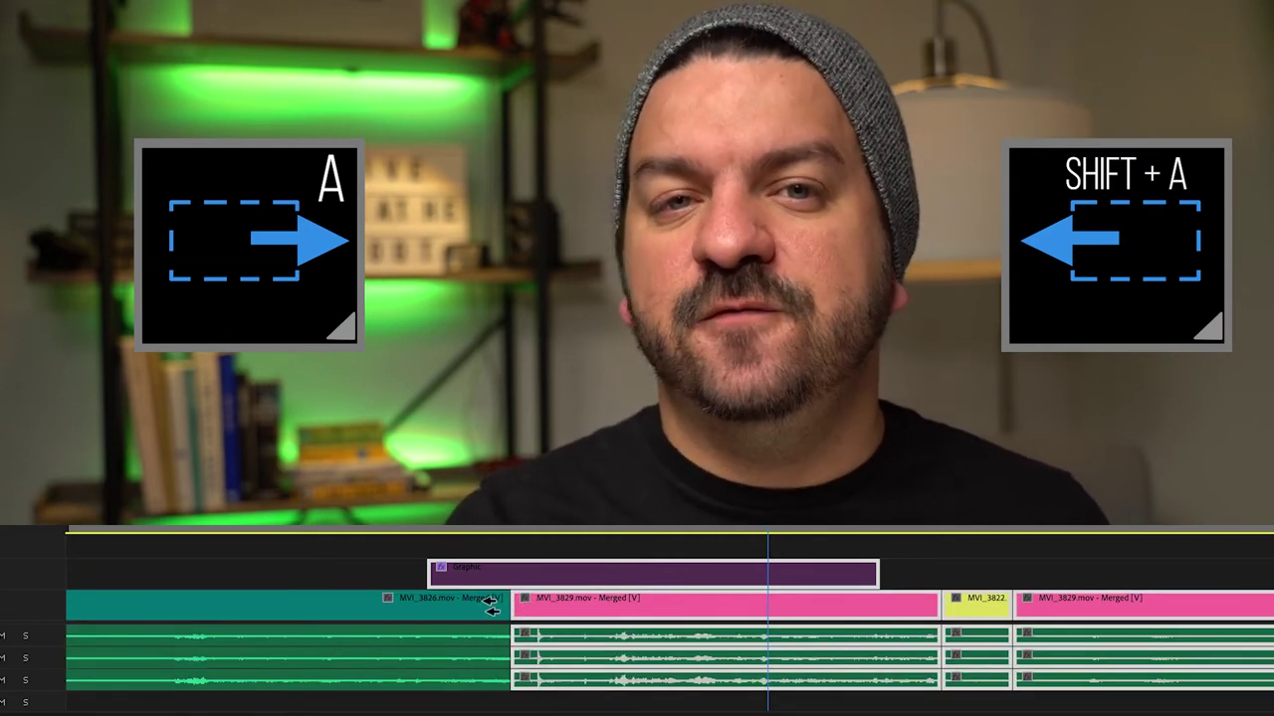
click(493, 605)
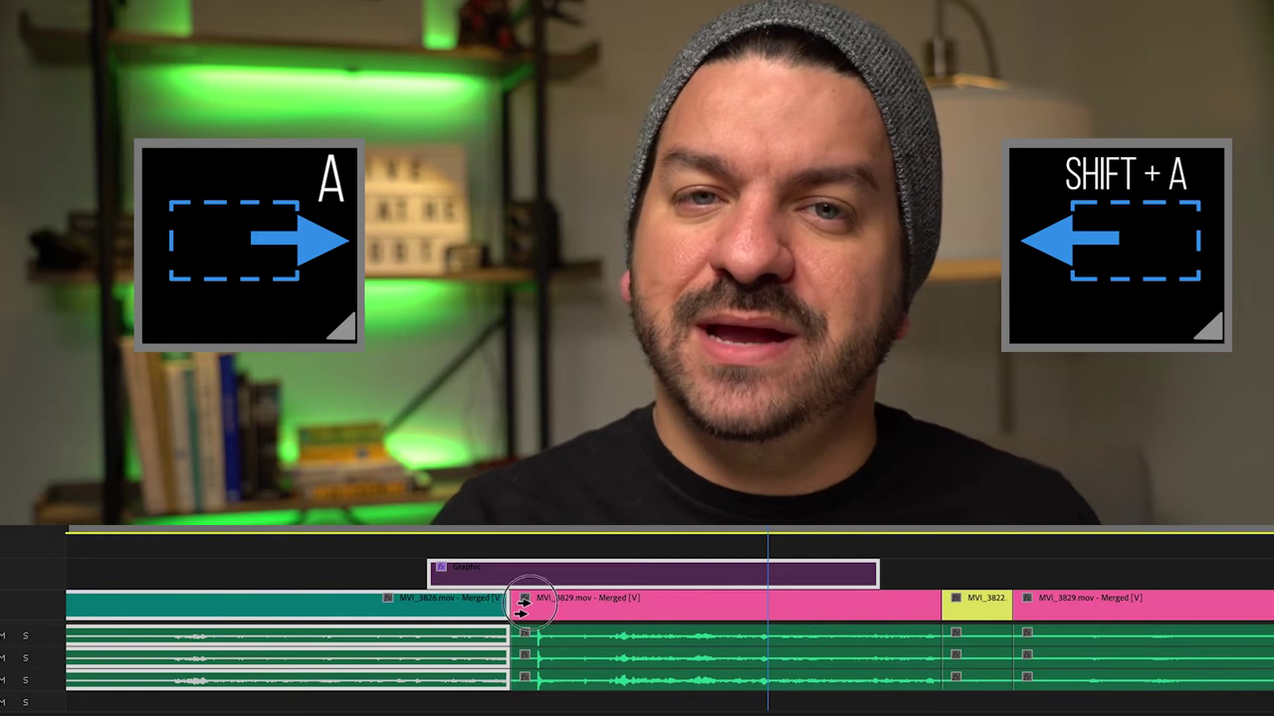
drag(525, 603, 617, 612)
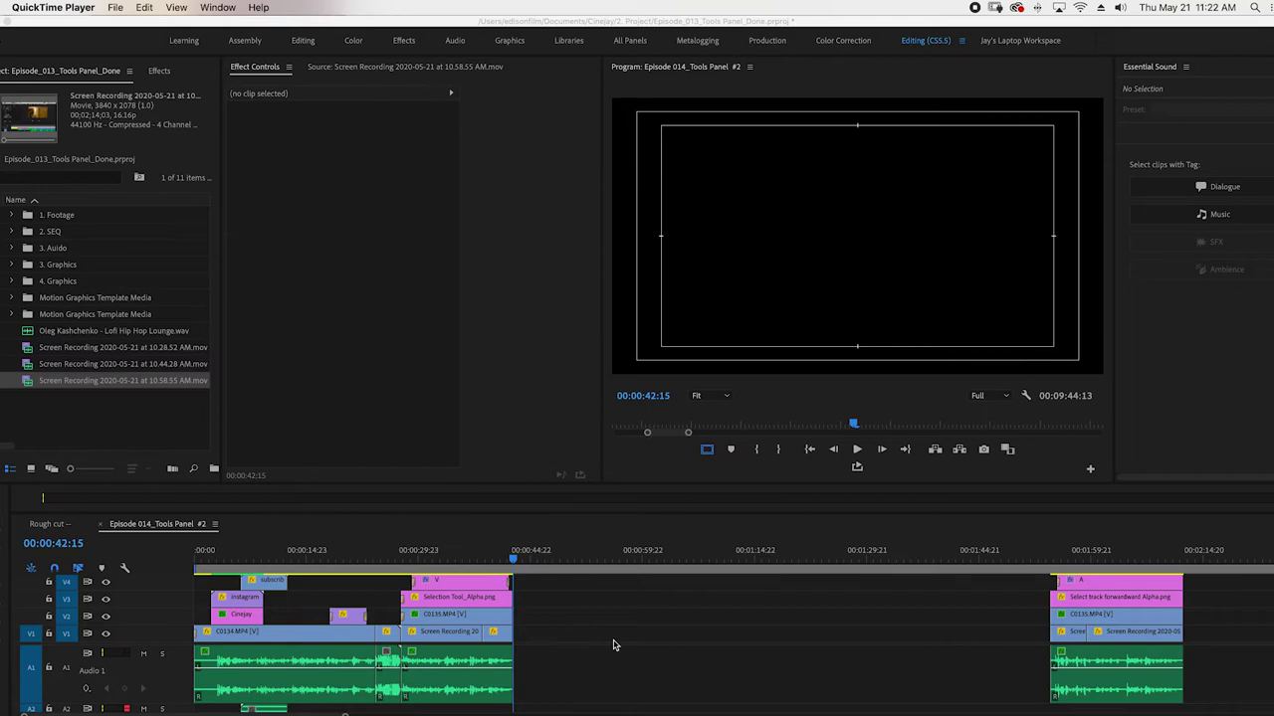
Undo to restore the deleted middle clips and zoom the timeline out.
click(613, 644)
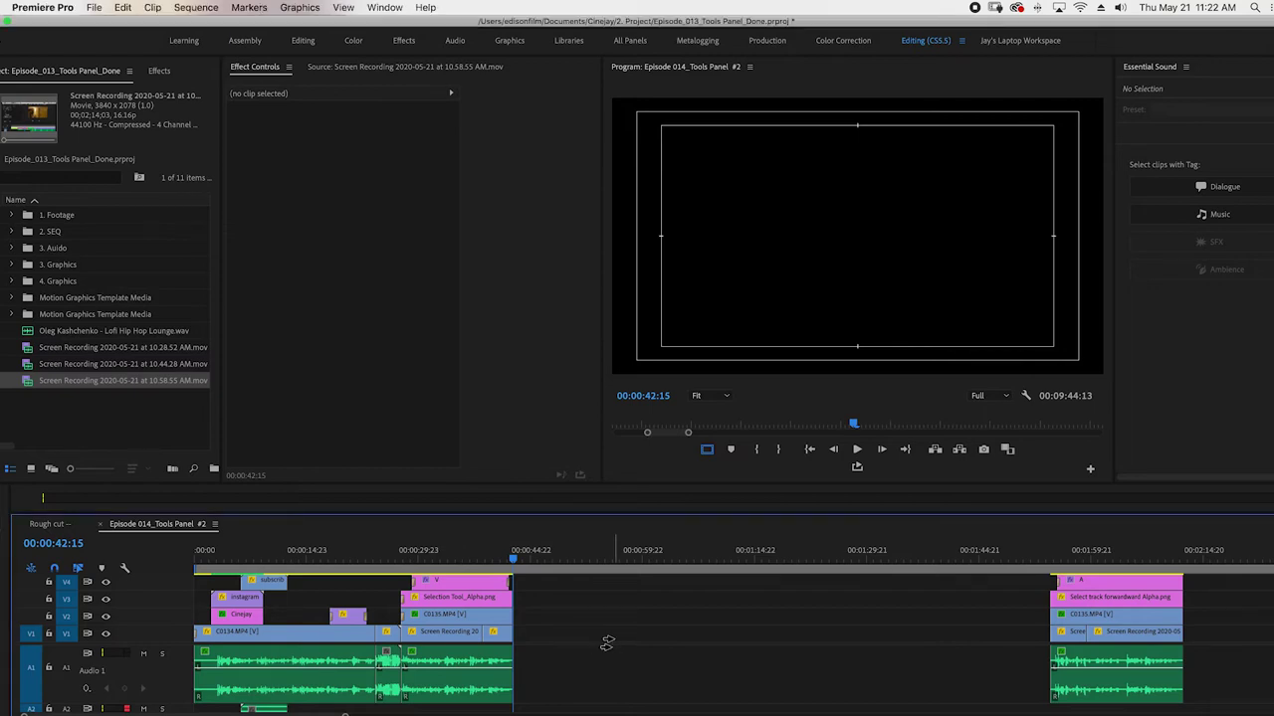
key(super+z)
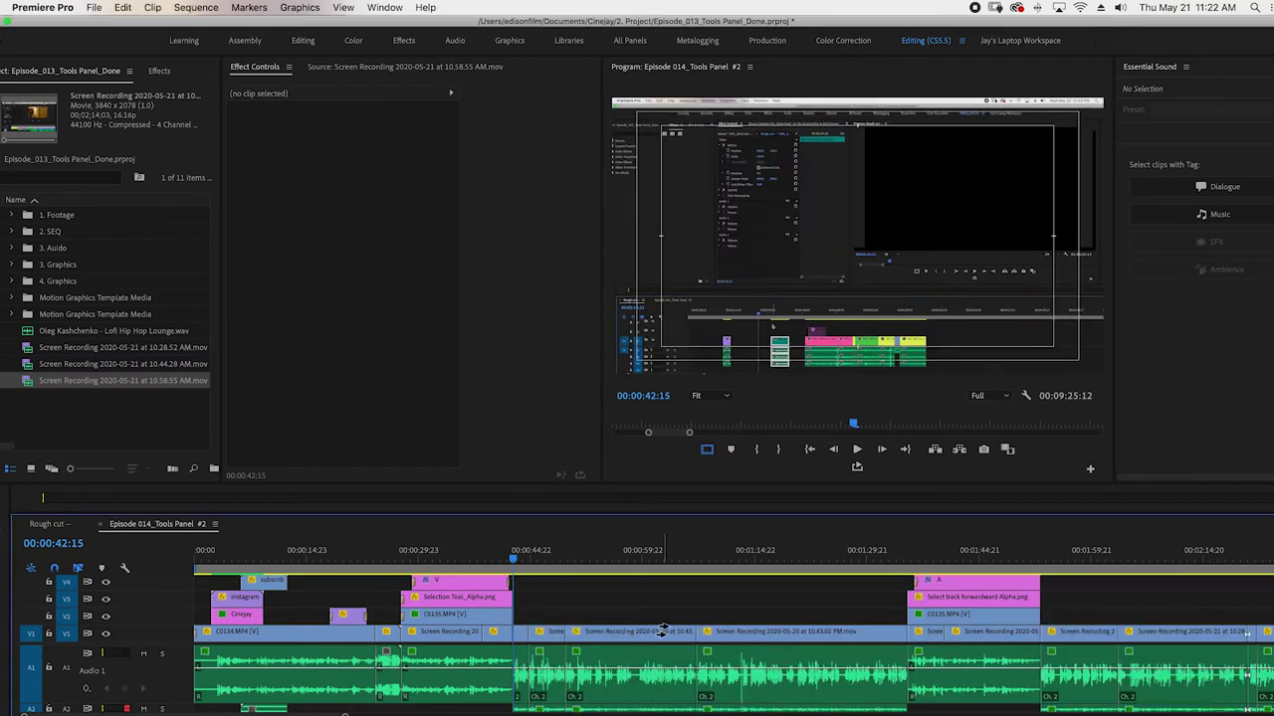
key(minus)
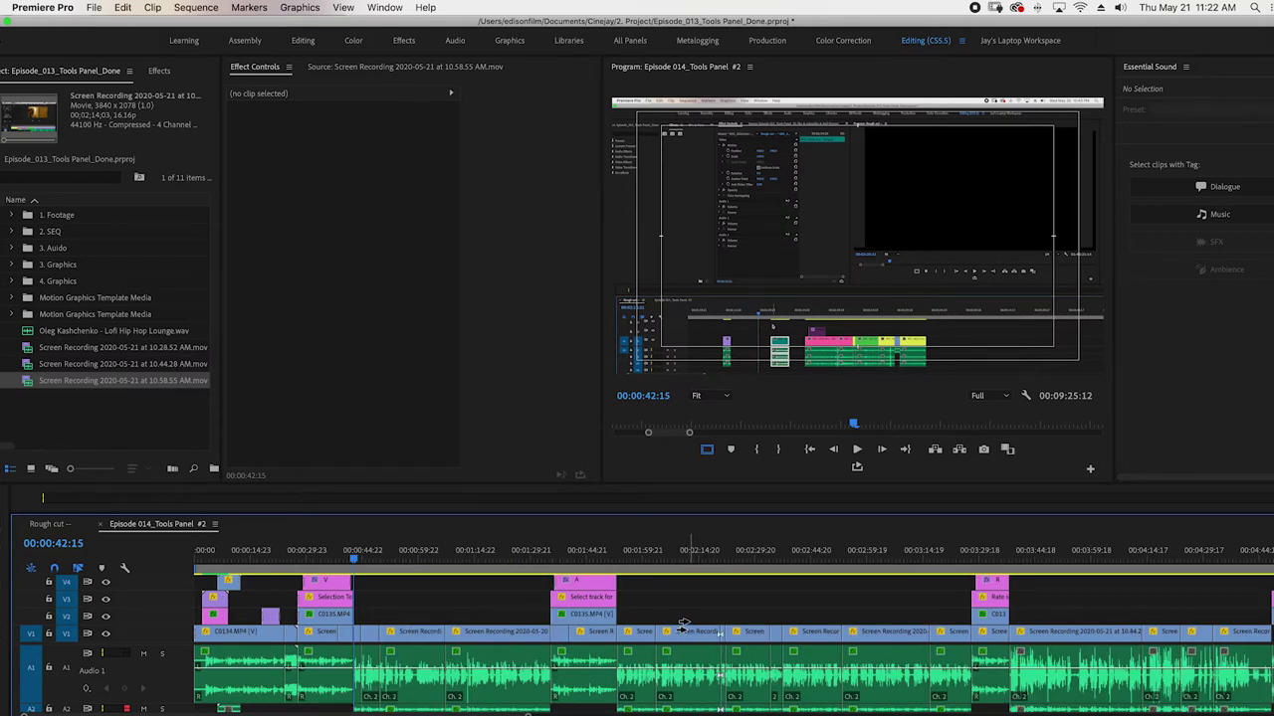
drag(642, 614, 963, 697)
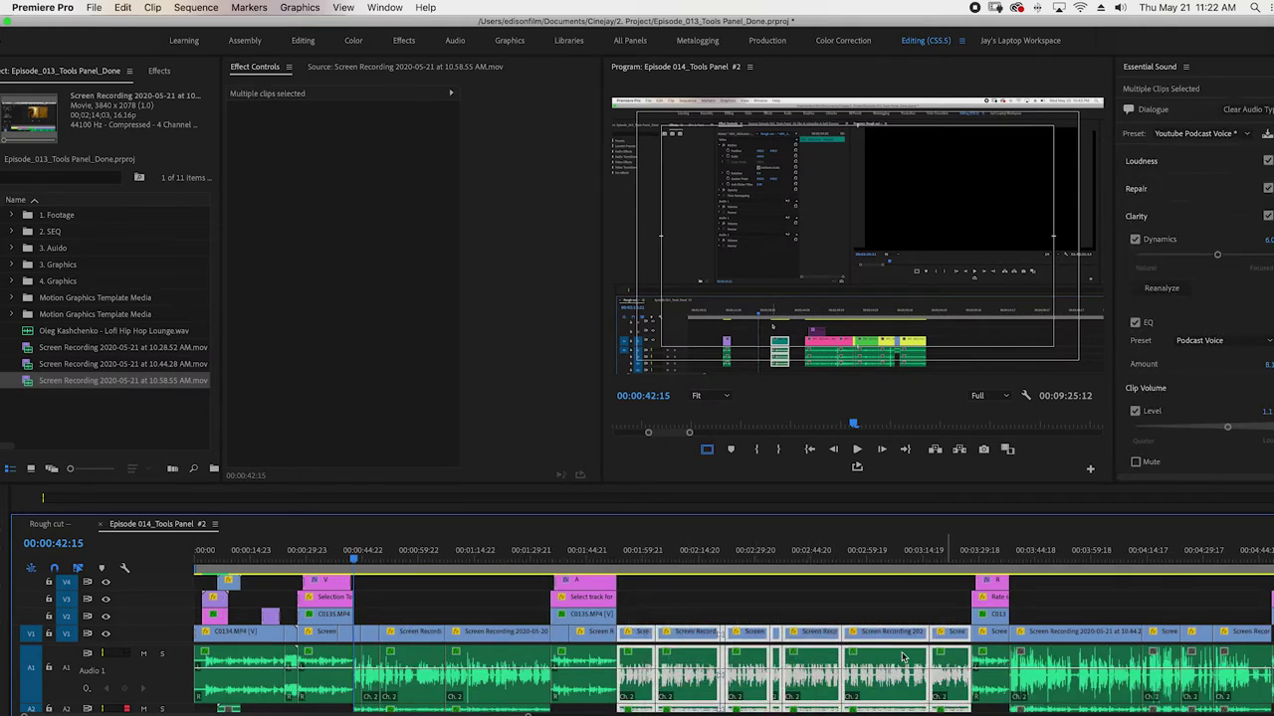
click(379, 615)
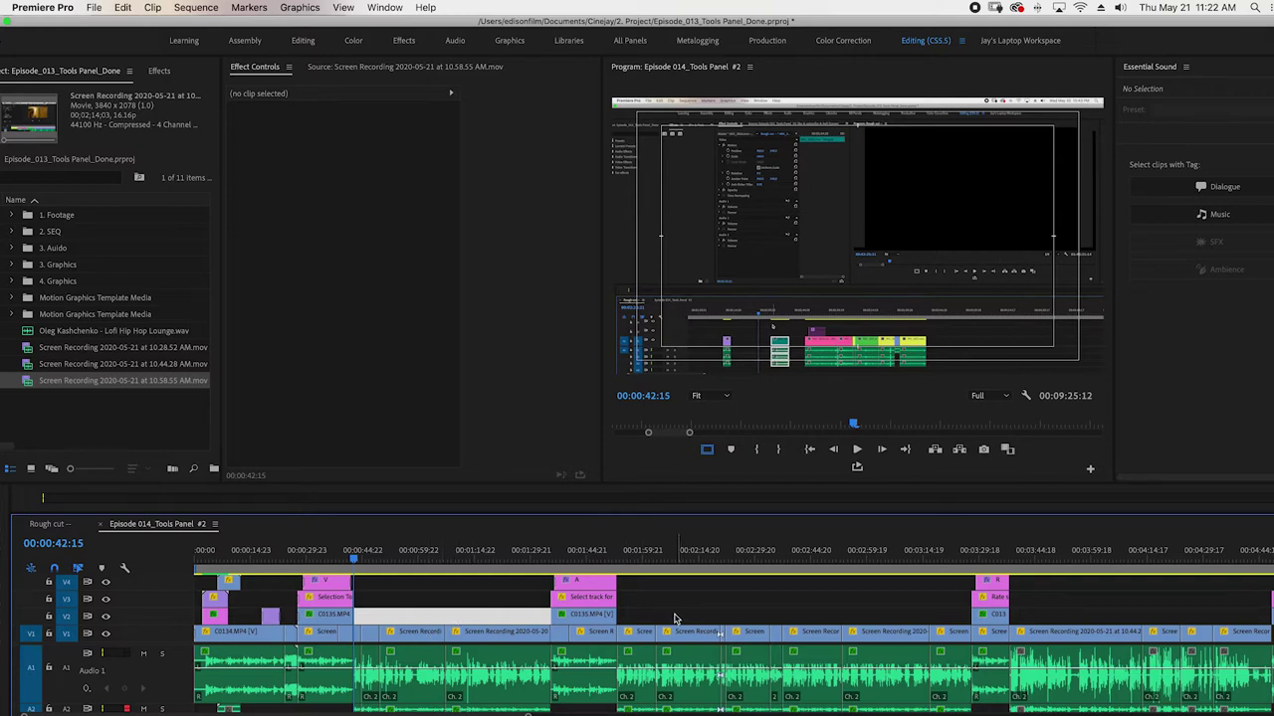
Delete the V1/A1 Screen Recording clips around 00:02:10:23, leaving a gap.
click(657, 557)
click(685, 562)
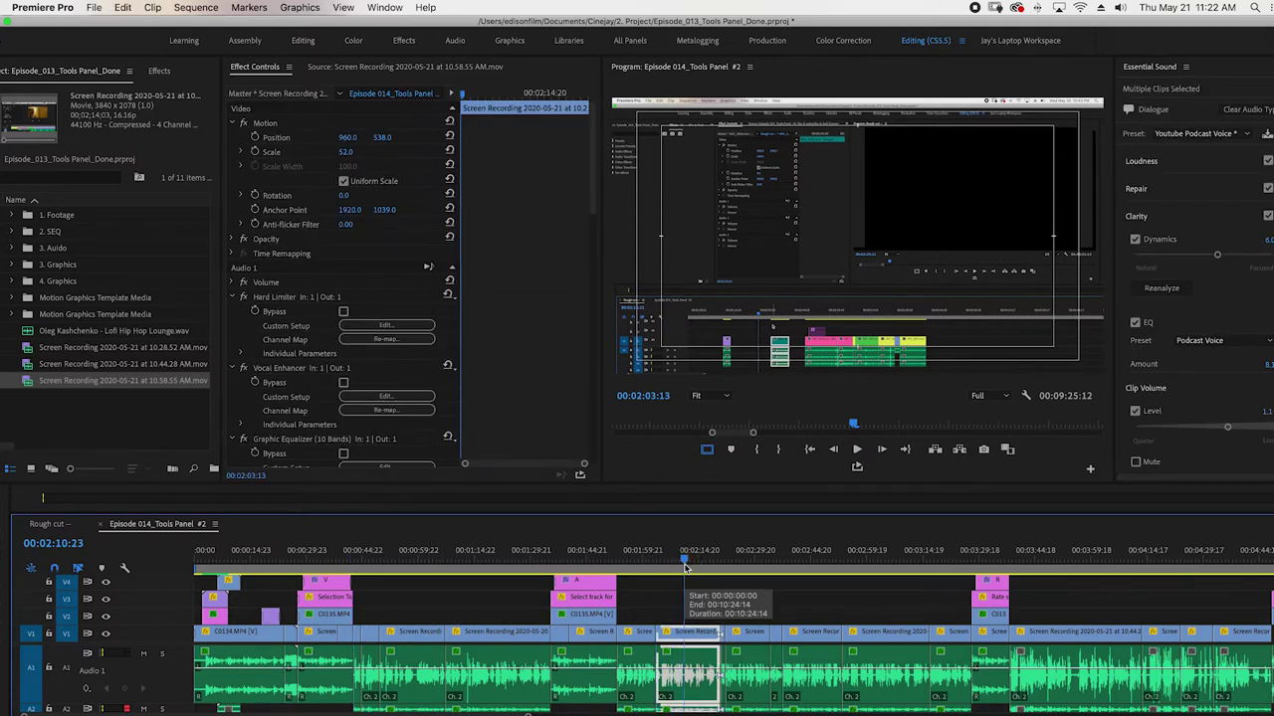
click(651, 603)
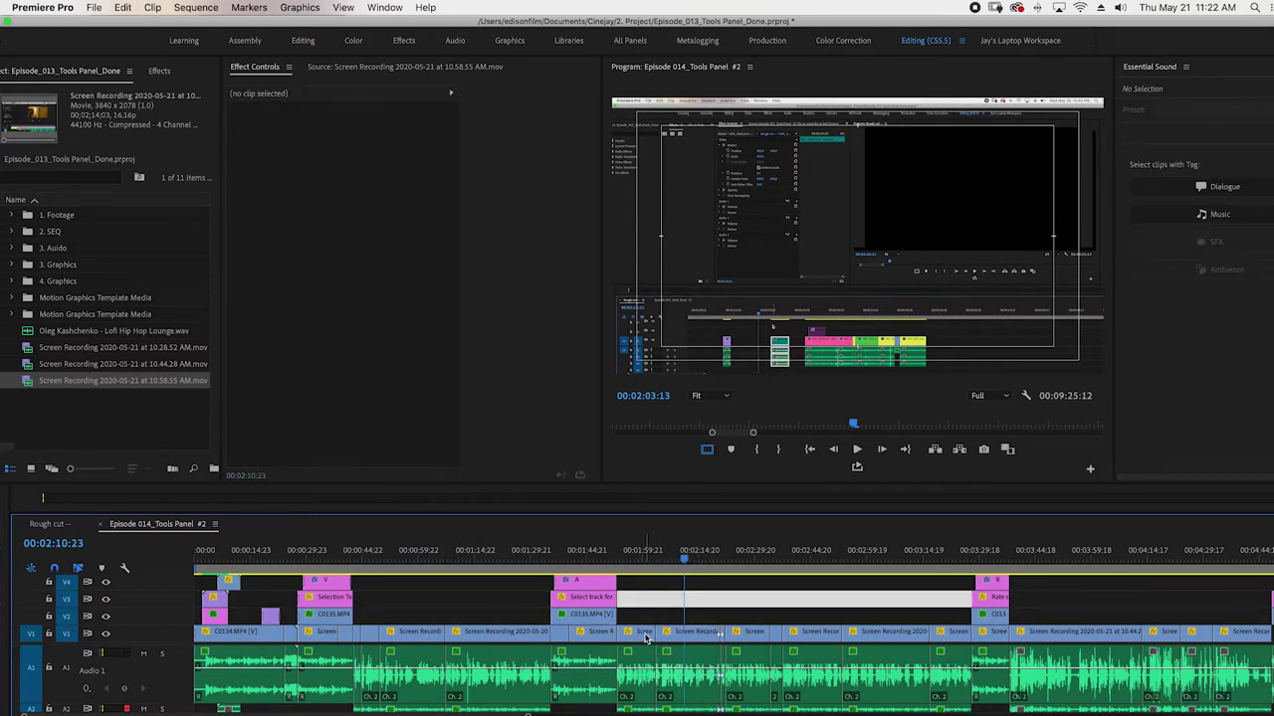
drag(636, 609, 941, 699)
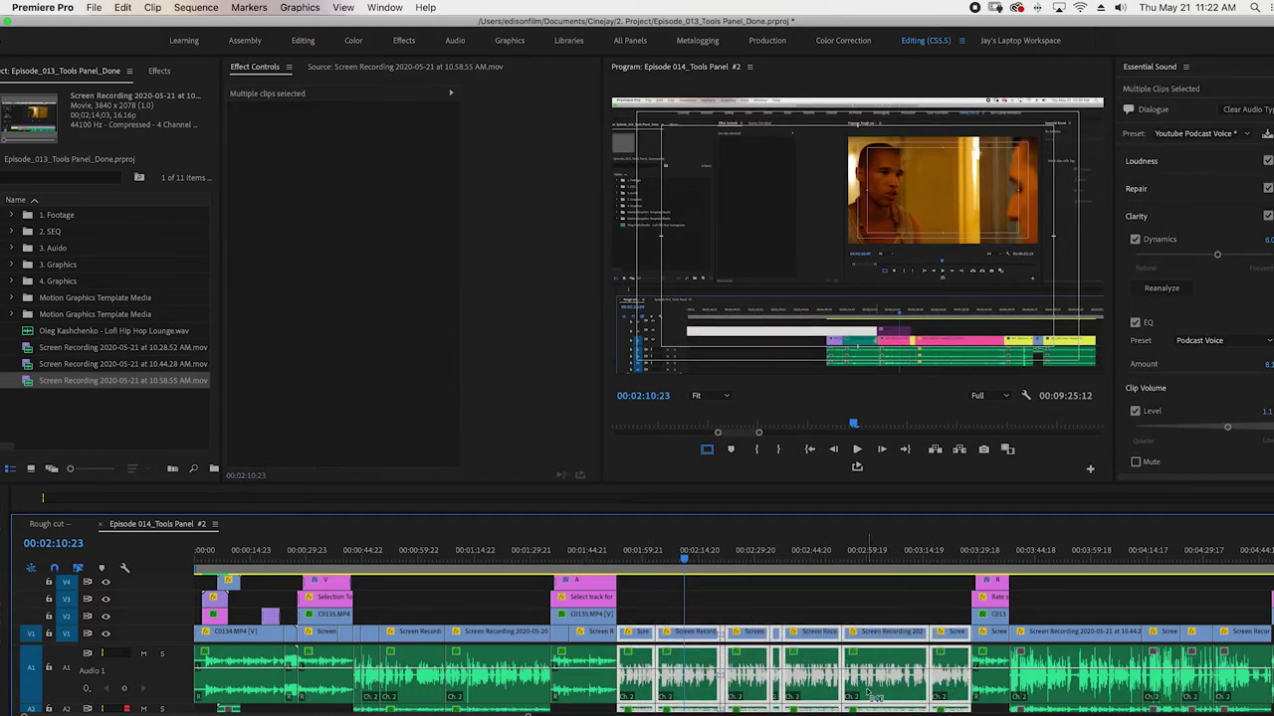
key(Delete)
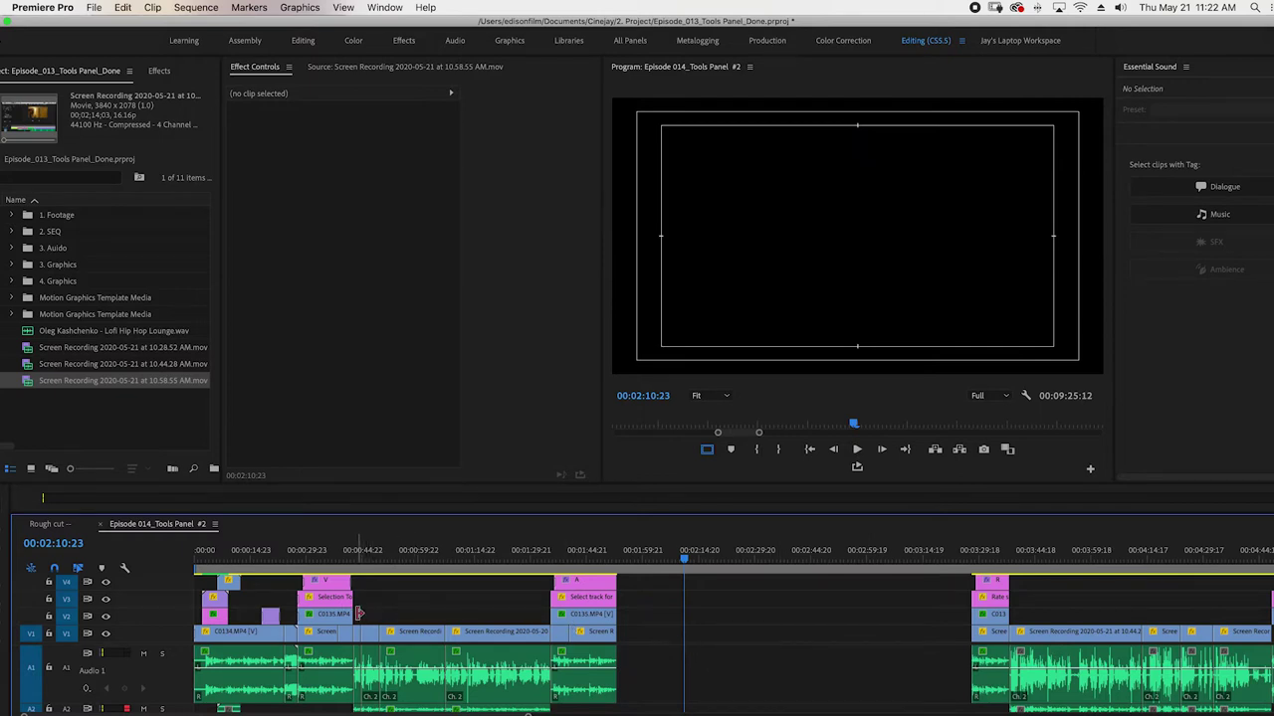
Delete the middle V1/A1 clips near 00:01:07:04, leaving a gap from about 00:00:42 to 00:01:34.
drag(519, 620, 399, 710)
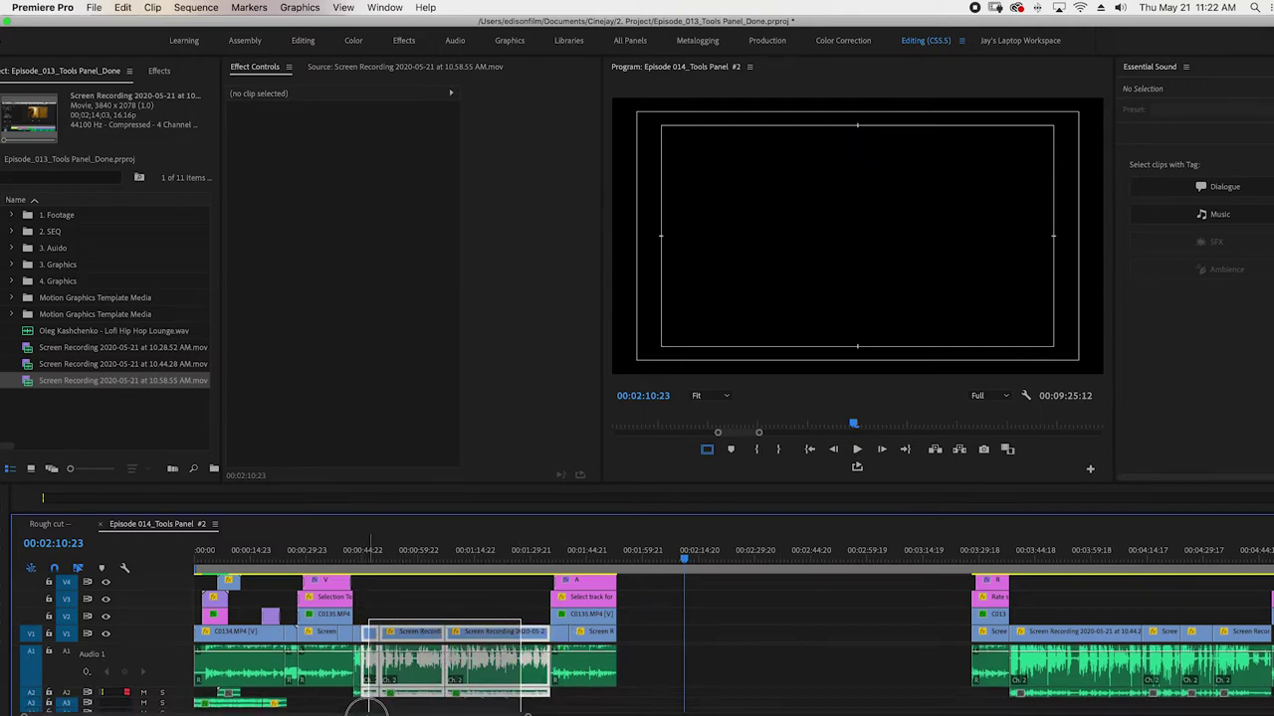
click(455, 550)
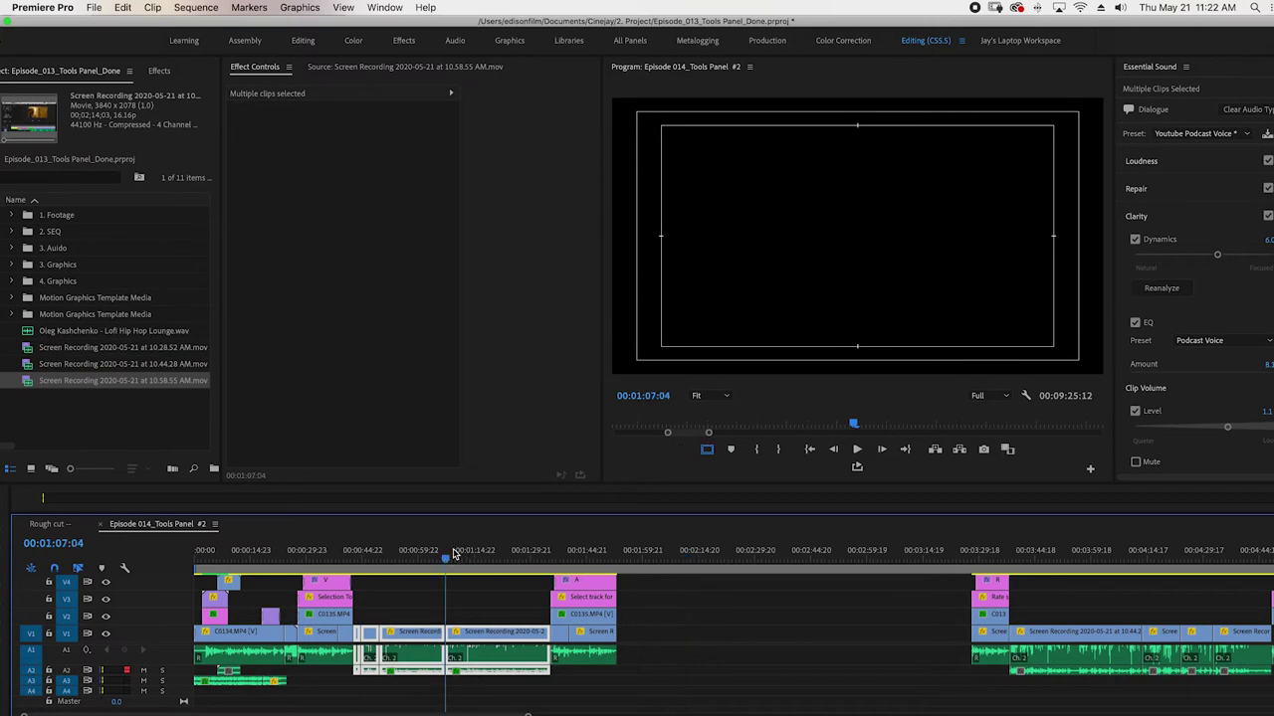
key(=)
key(=)
key(alt+=)
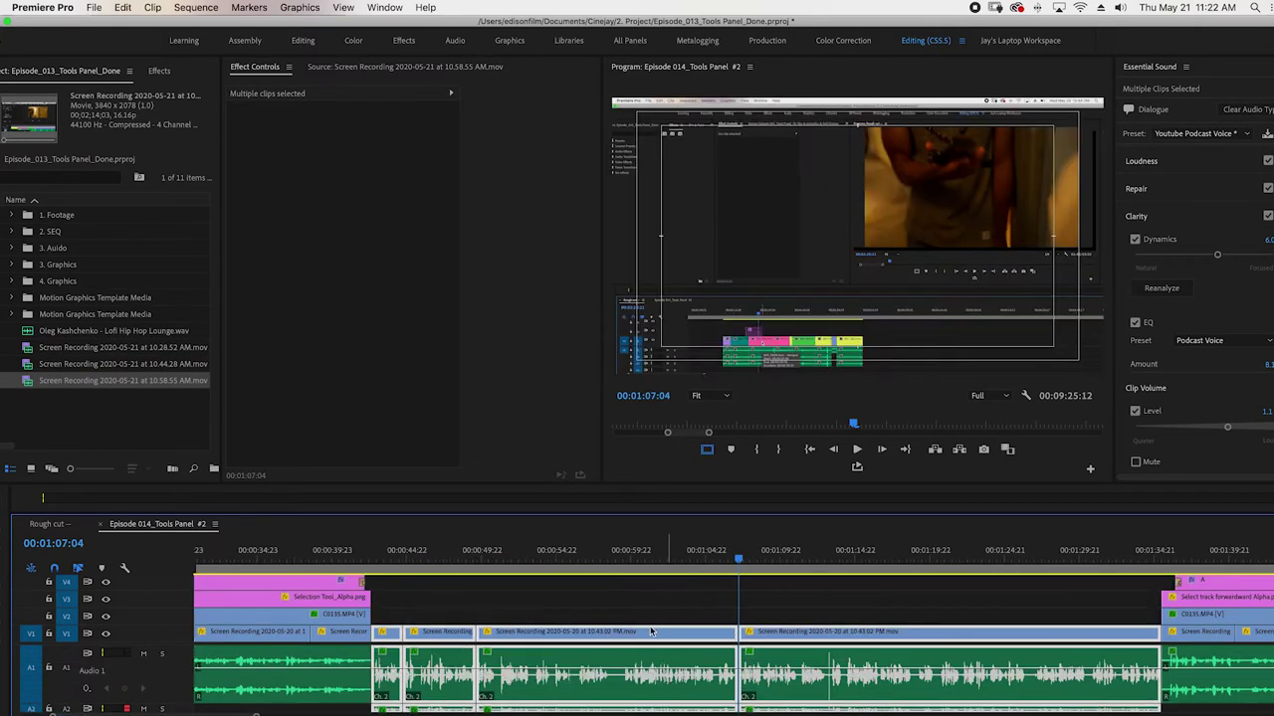
key(Delete)
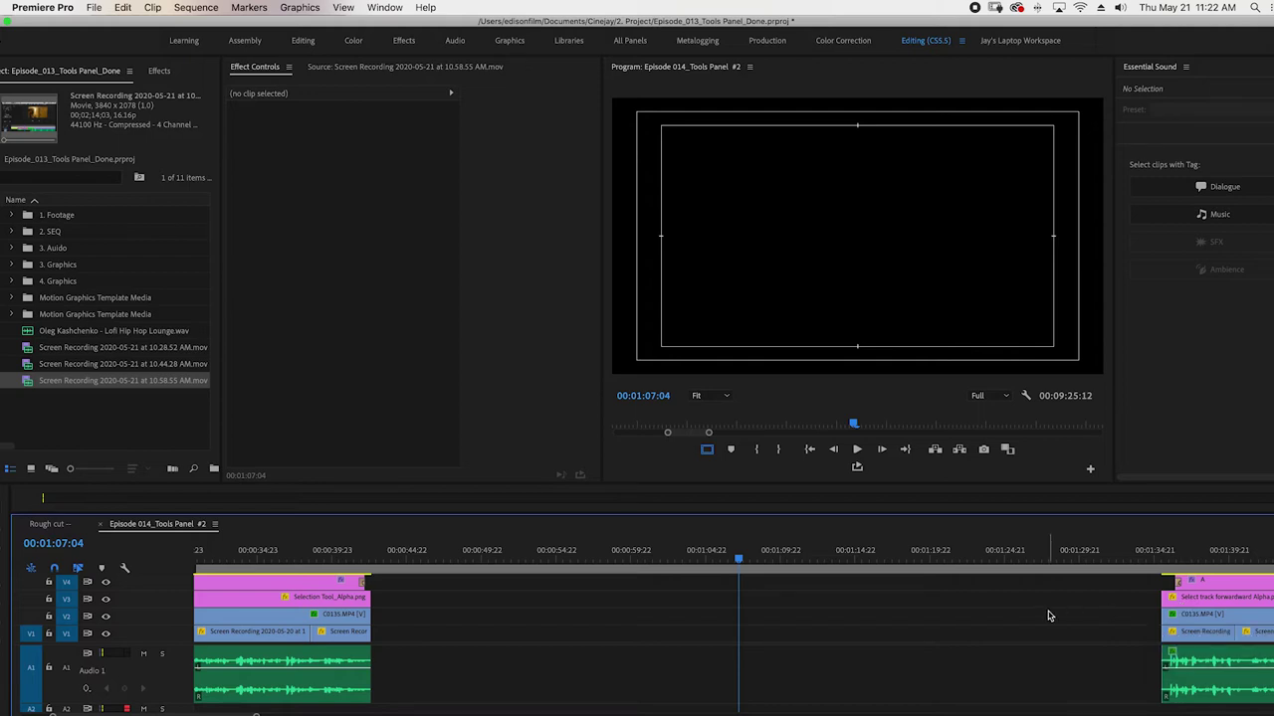
Drag the clip group near 01:44 about 27 seconds later, making the sequence 00:09:53:09 long.
click(1164, 601)
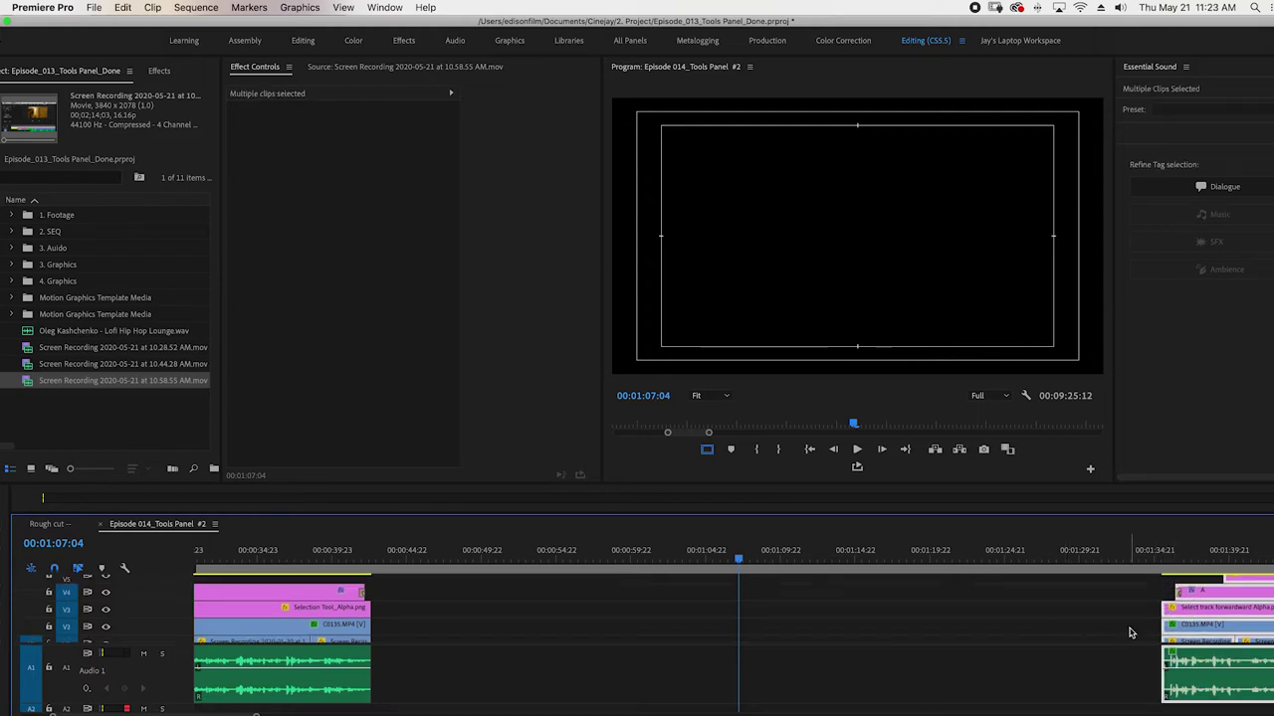
scroll(1129, 633, up, 1)
scroll(1130, 633, down, 1)
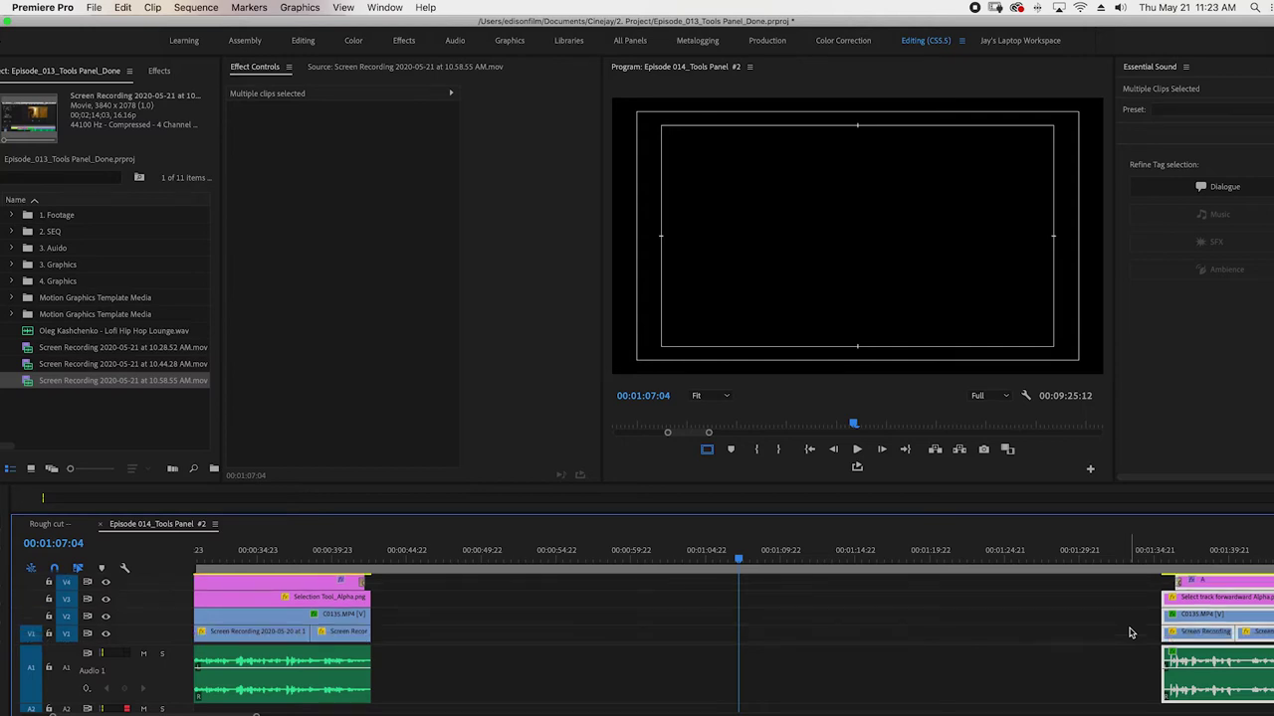
key(minus)
key(minus)
key(minus)
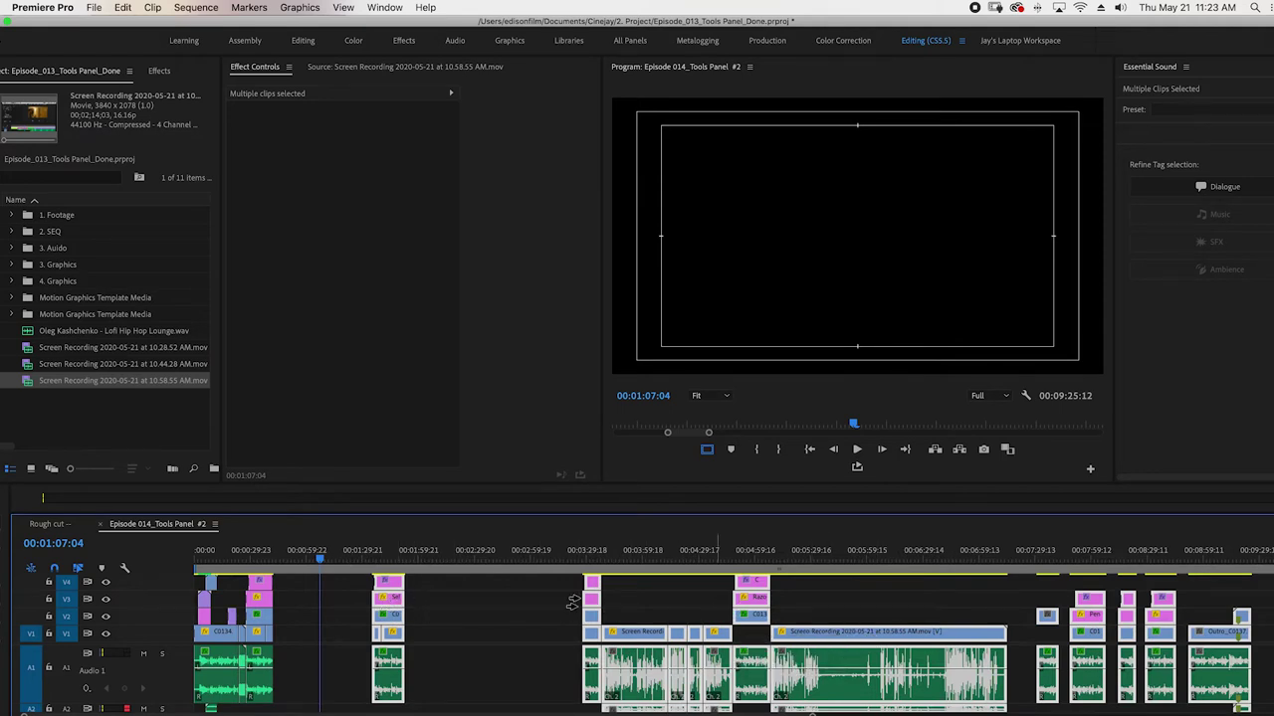
key(backslash)
scroll(617, 604, up, 2)
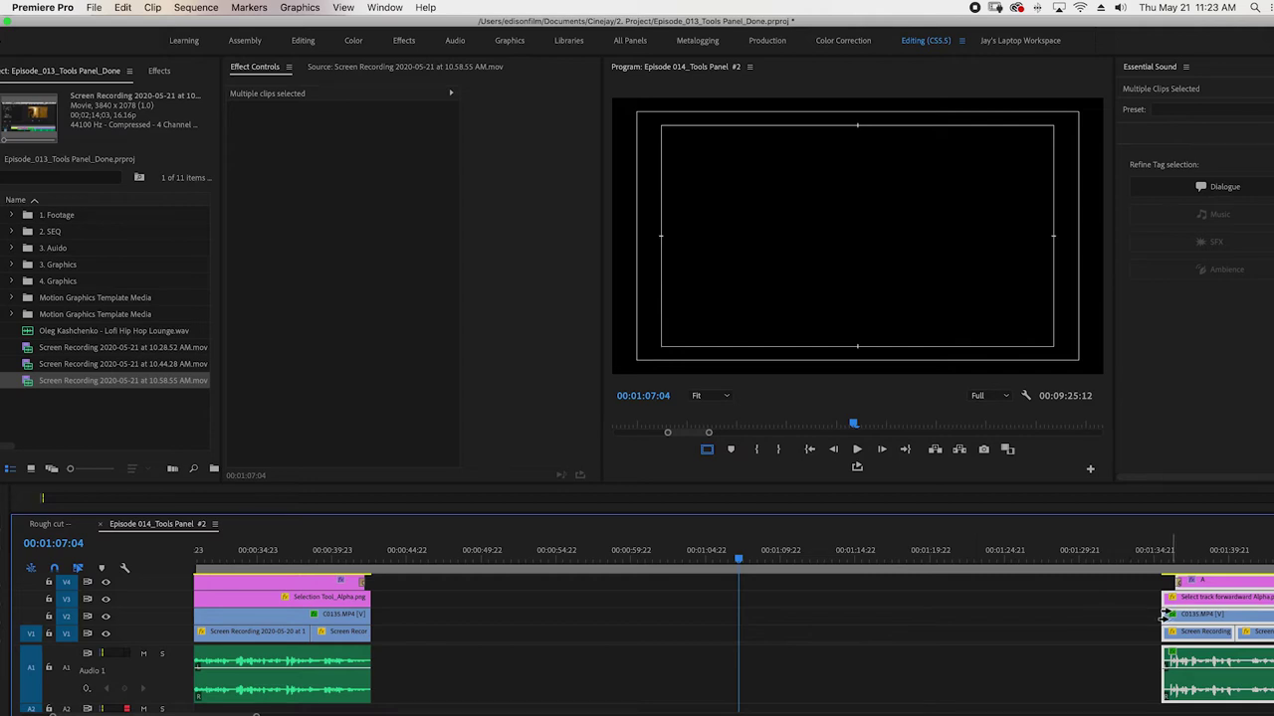
scroll(1168, 613, down, 2)
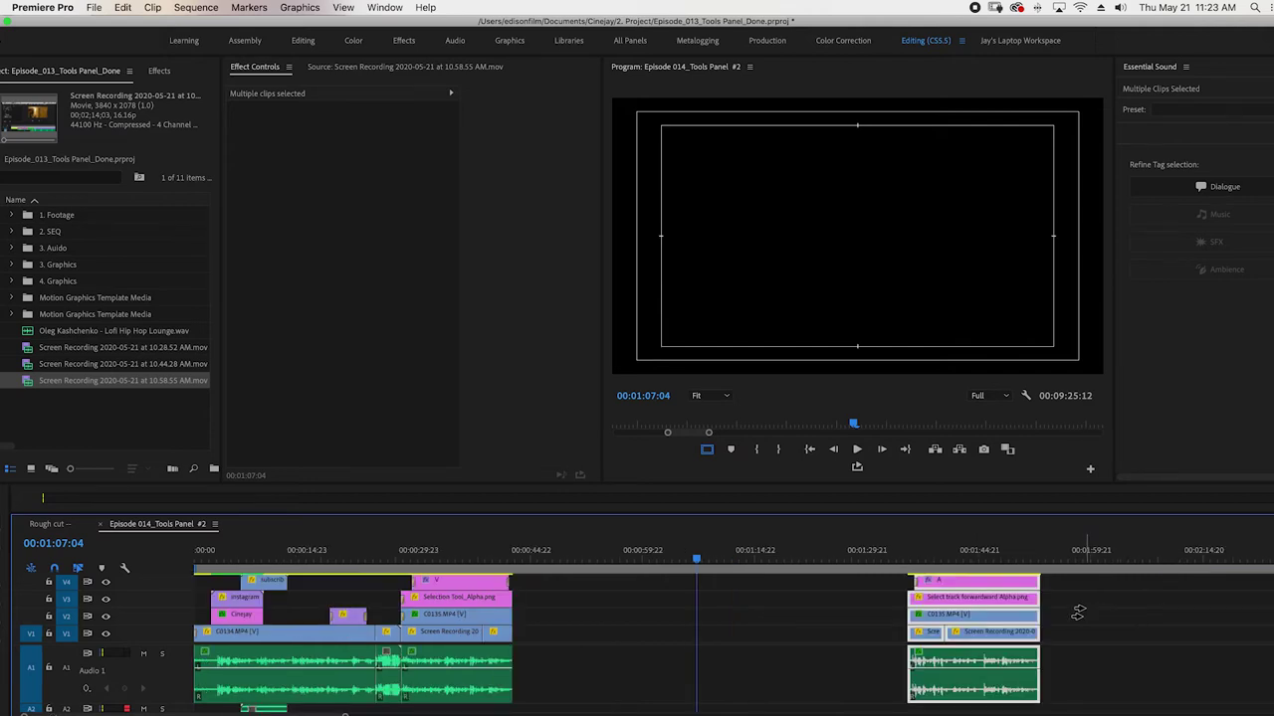
drag(934, 607, 1138, 609)
Push the later clip groups right and paste the middle clips at 00:00:45:00.
key(minus)
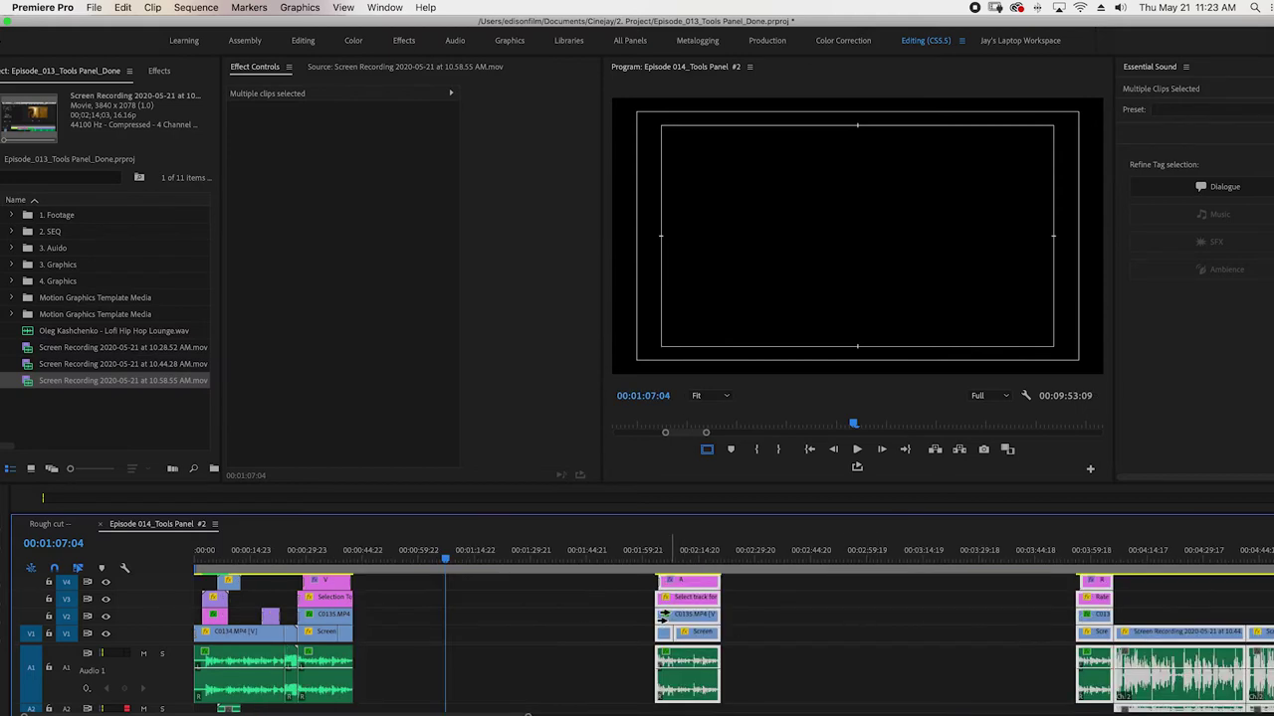
drag(665, 616, 895, 617)
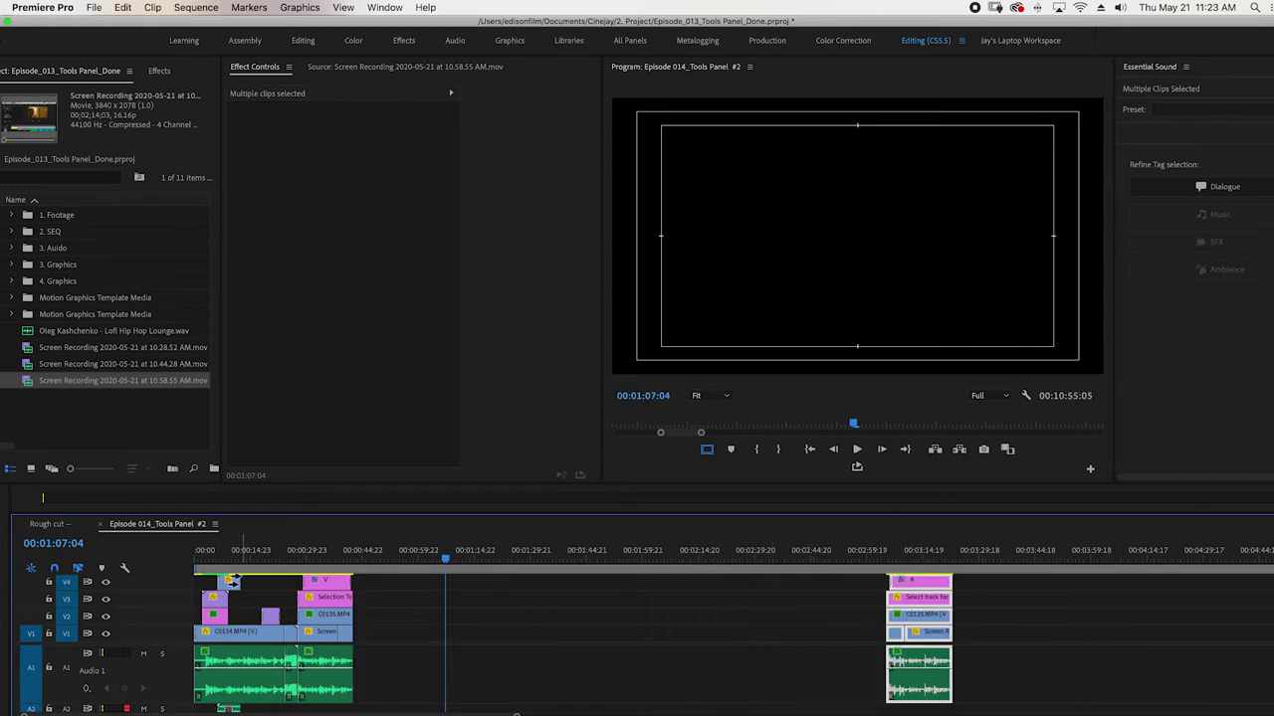
click(358, 562)
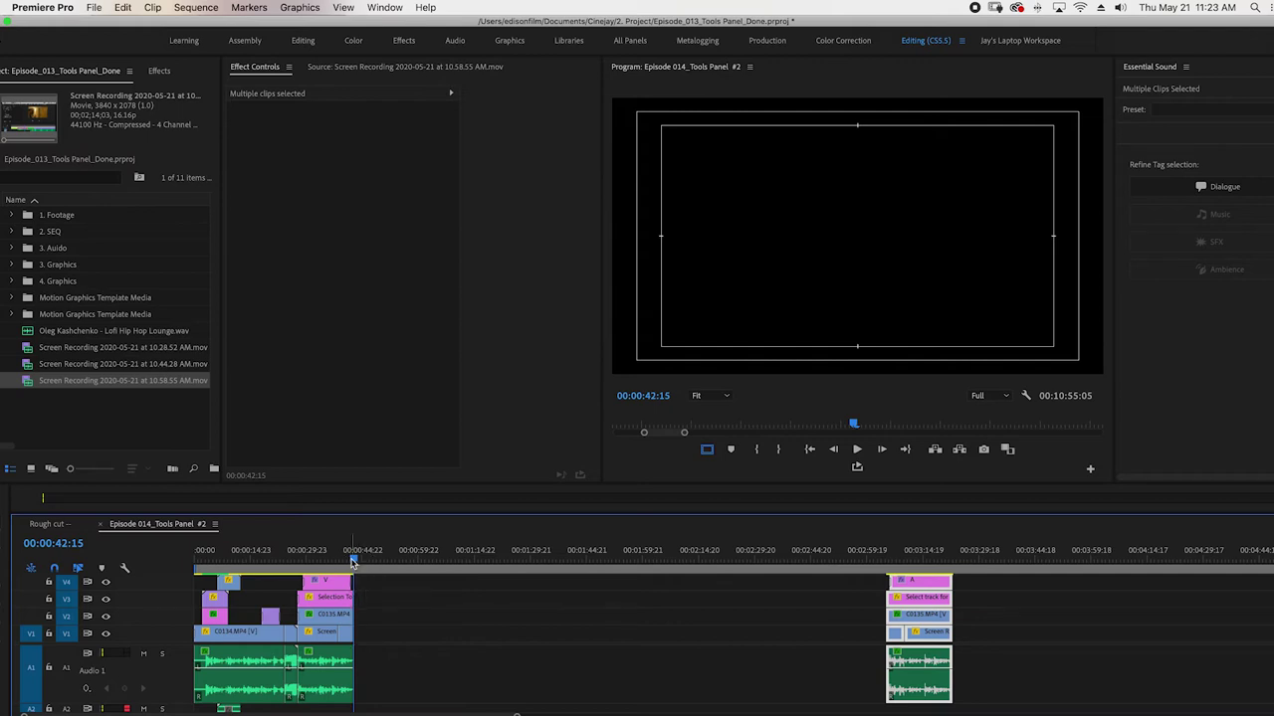
drag(360, 564, 365, 565)
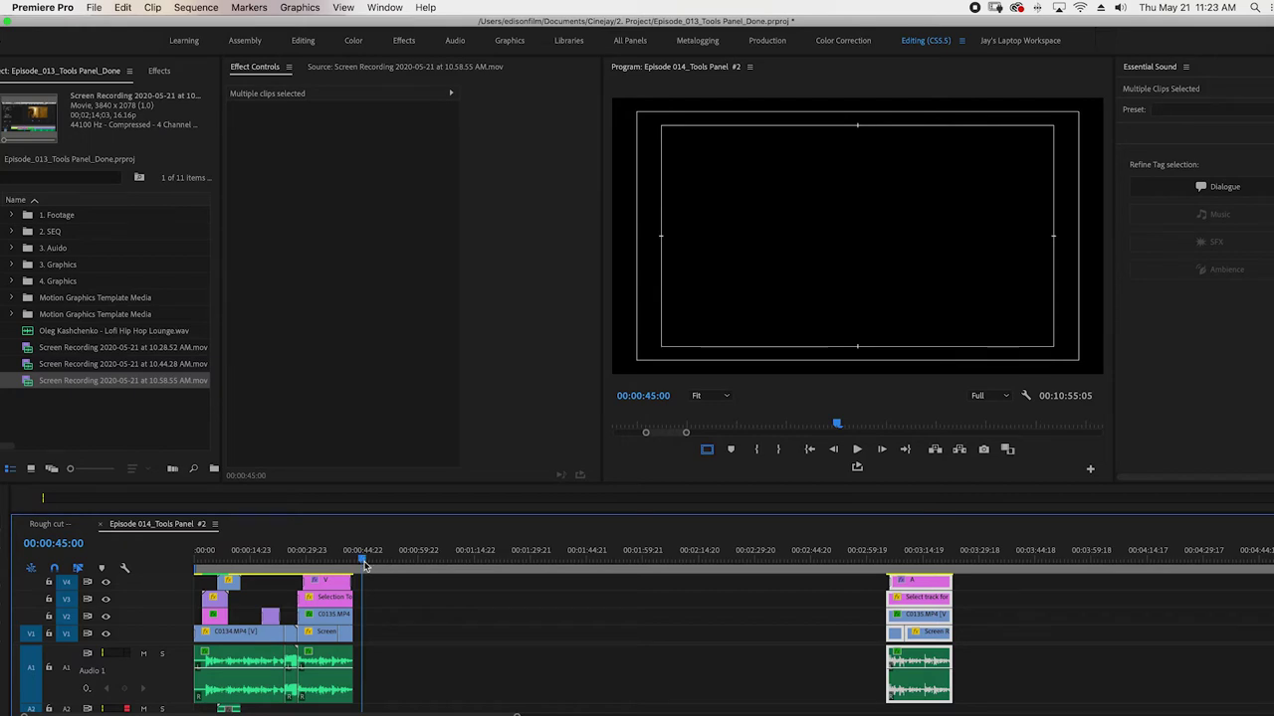
key(ctrl+v)
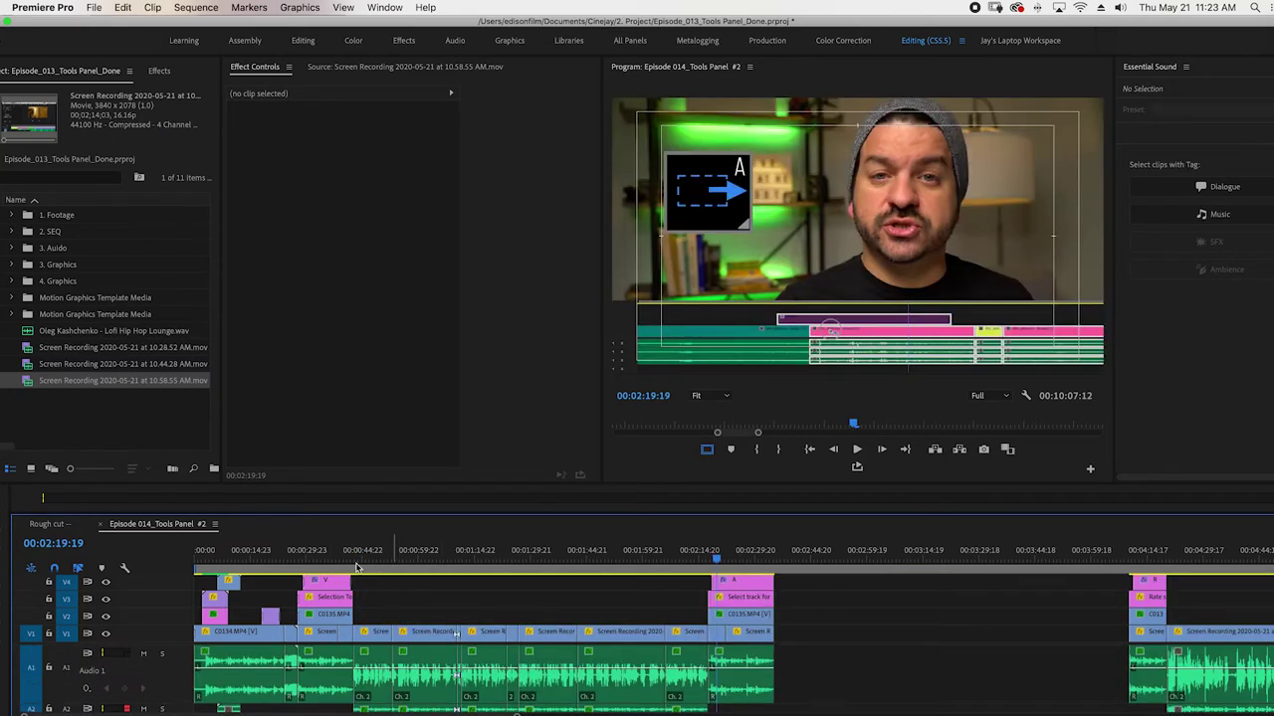
Select every clip on all tracks before about 00:00:44 with Track Select Backward.
key(alt+=)
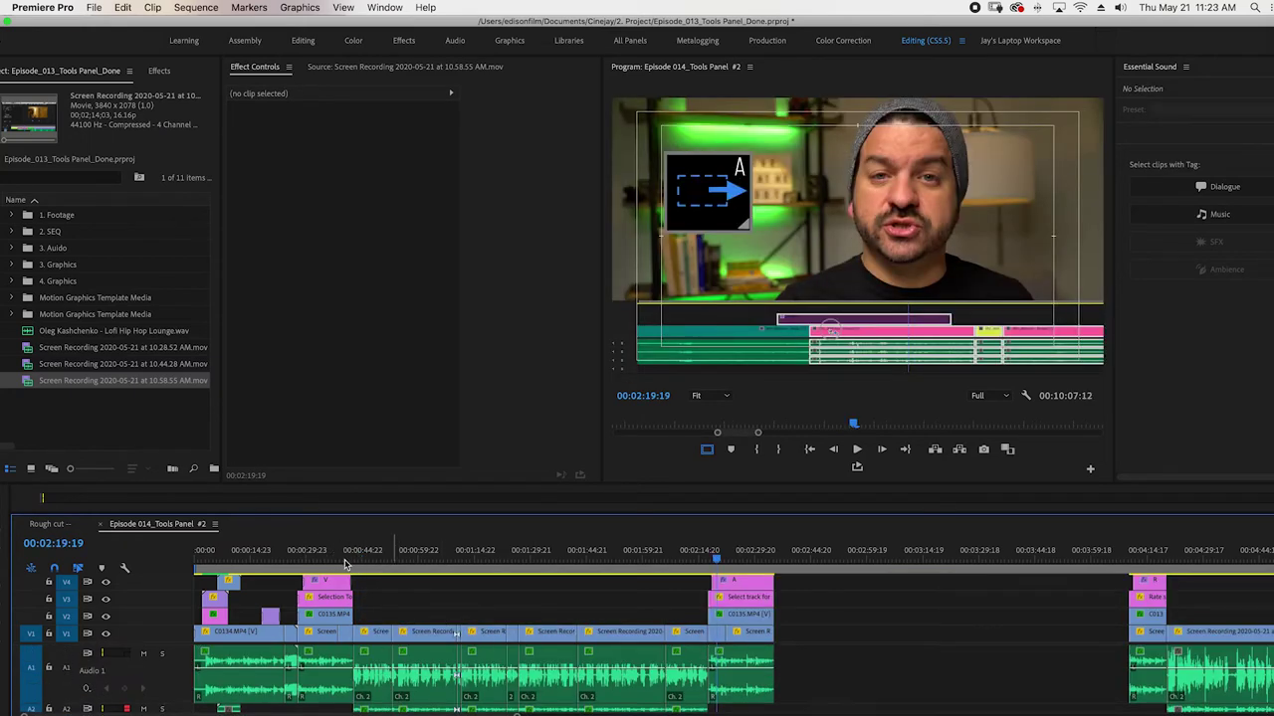
click(334, 637)
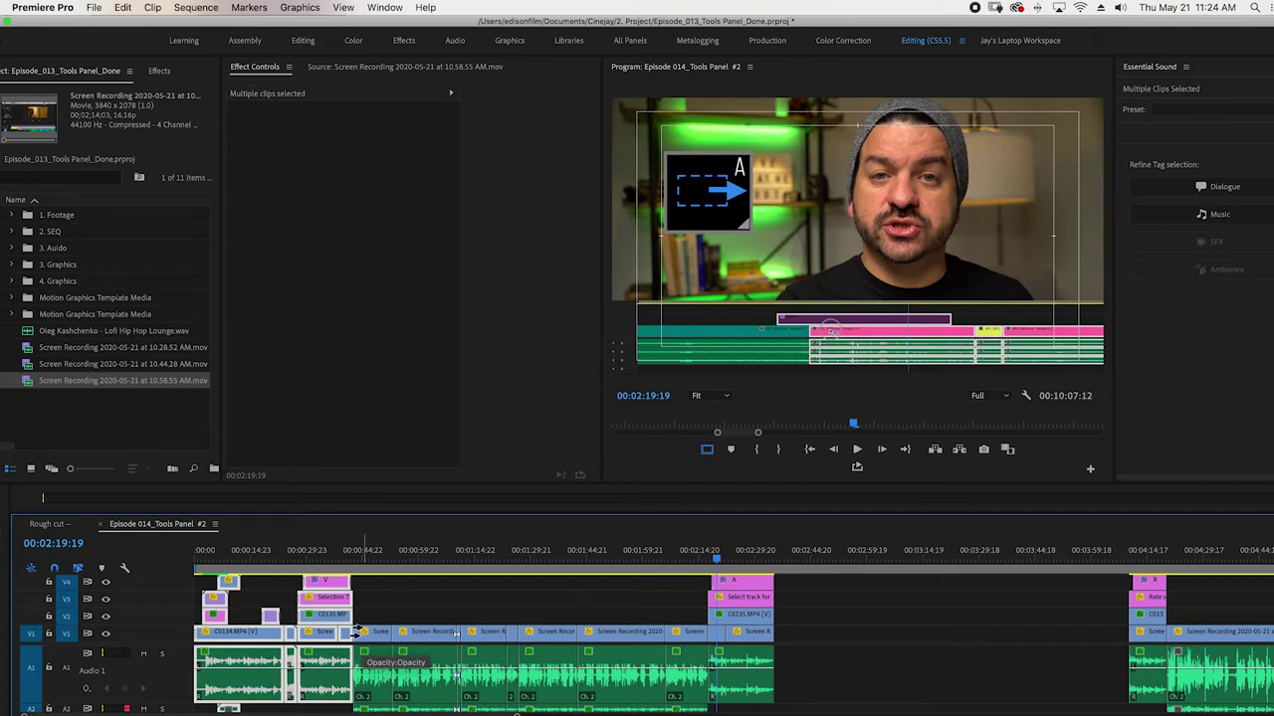
Select every clip from about 00:00:44 to the sequence end with Track Select Forward.
key(a)
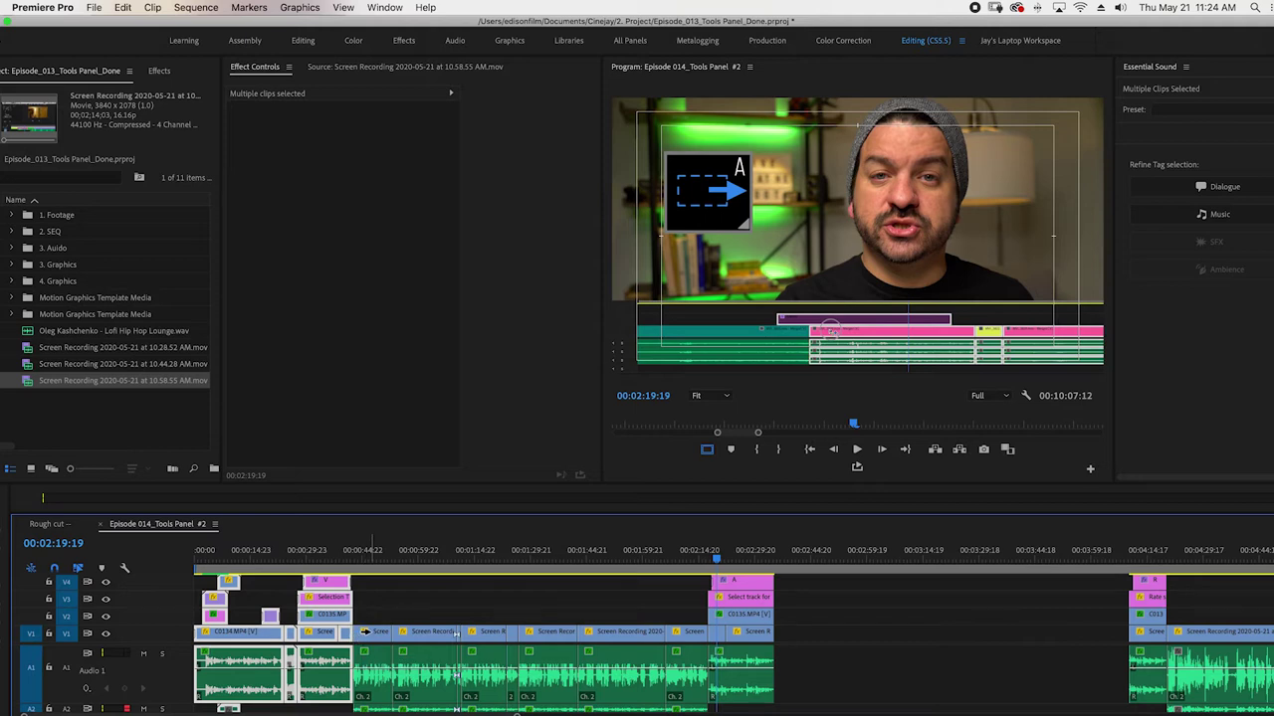
click(365, 632)
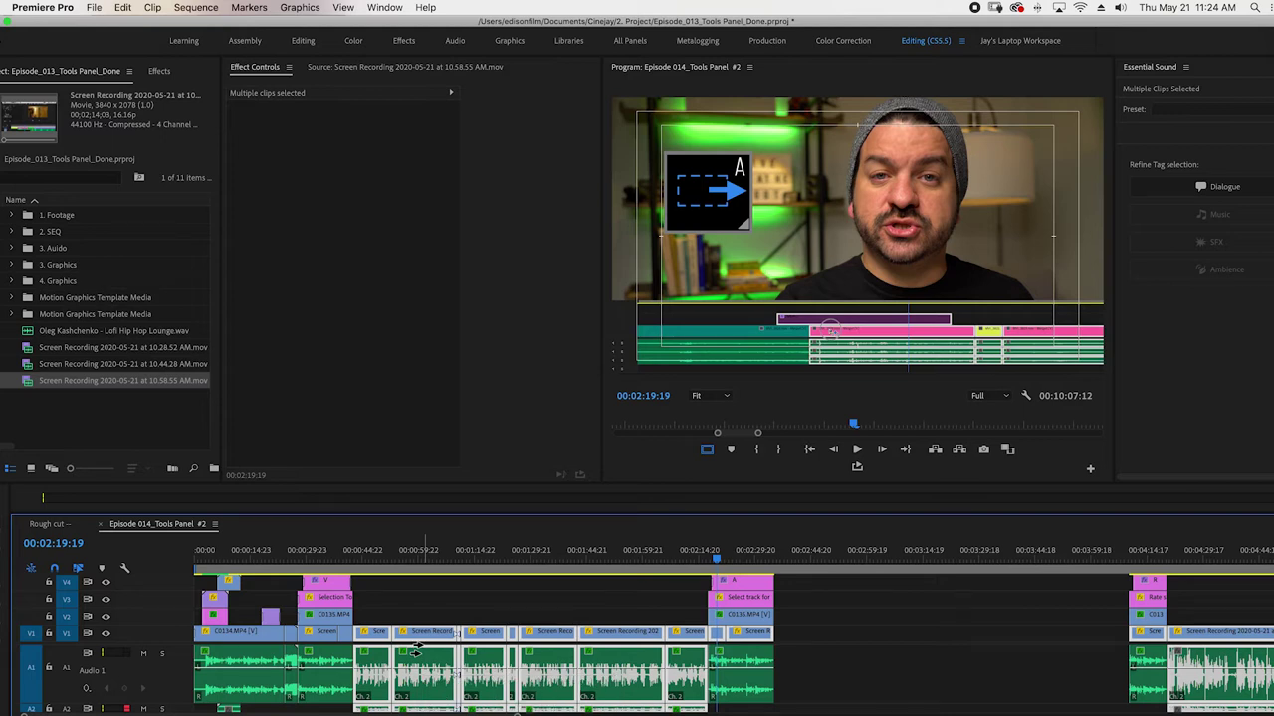
drag(421, 607, 370, 610)
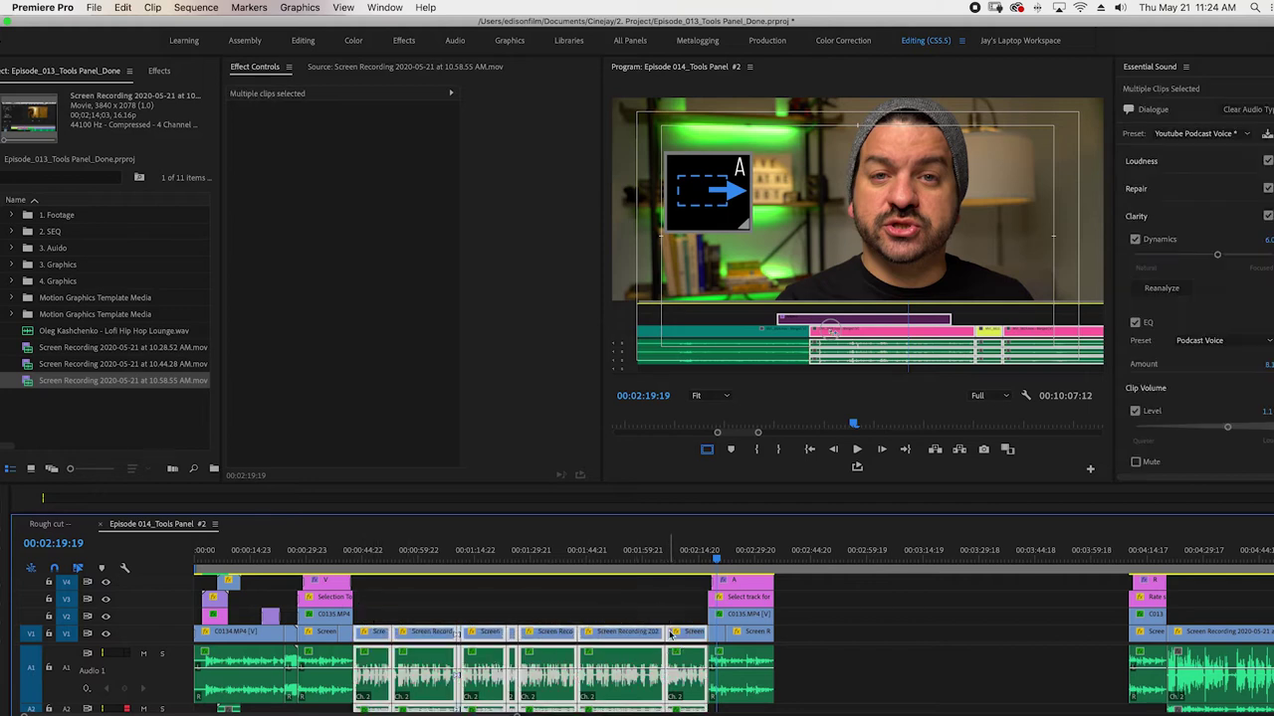
Clear the selection, then reselect only the clips from 00:00:44 onward, excluding the opening group.
click(418, 603)
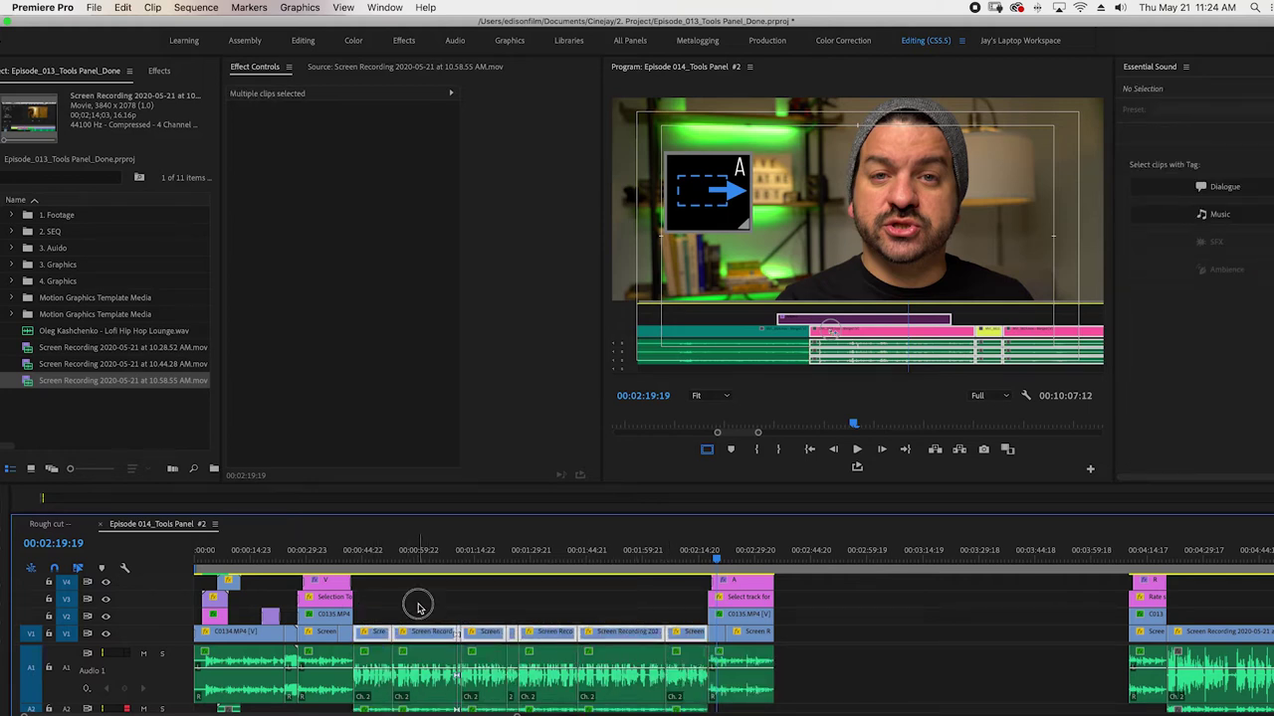
key(a)
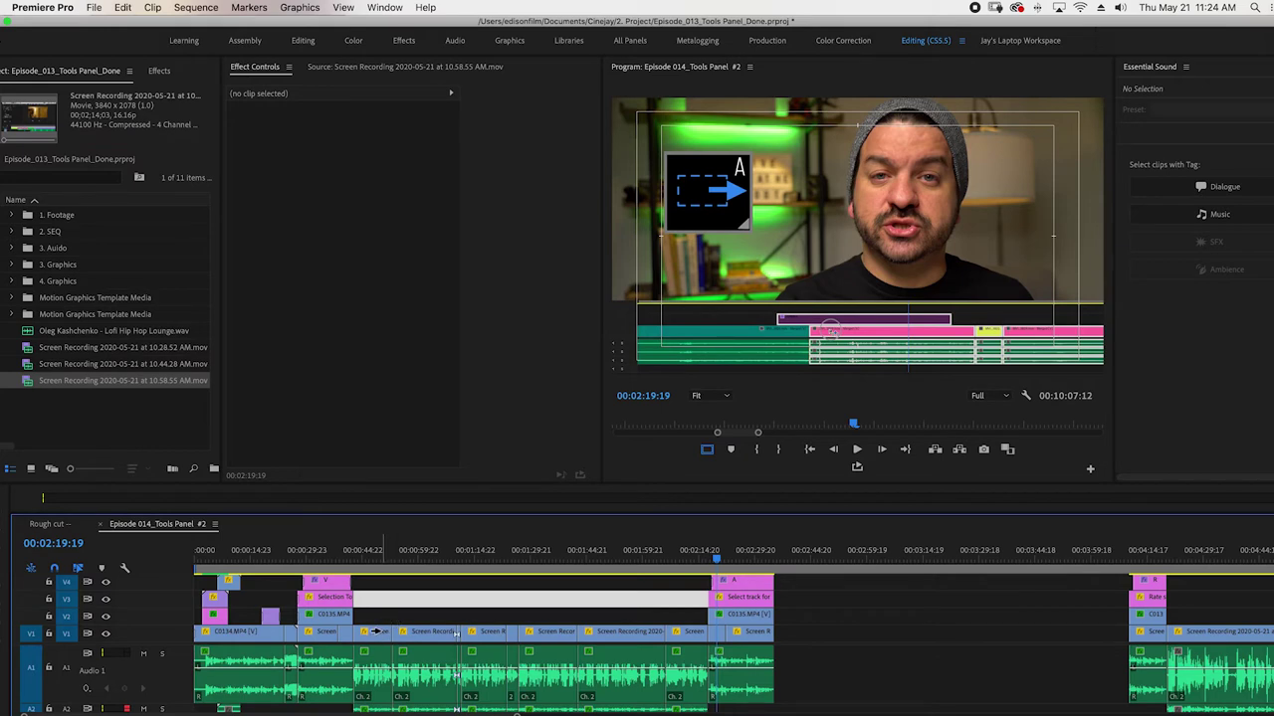
click(371, 633)
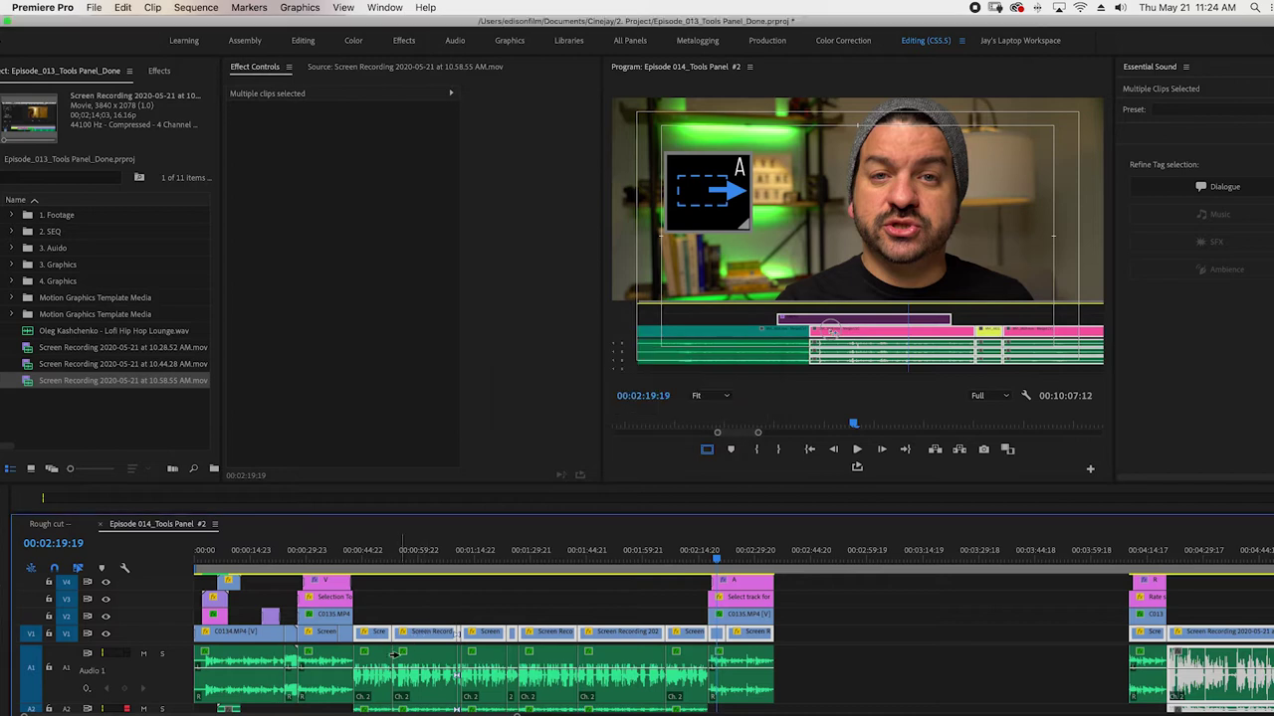
click(381, 657)
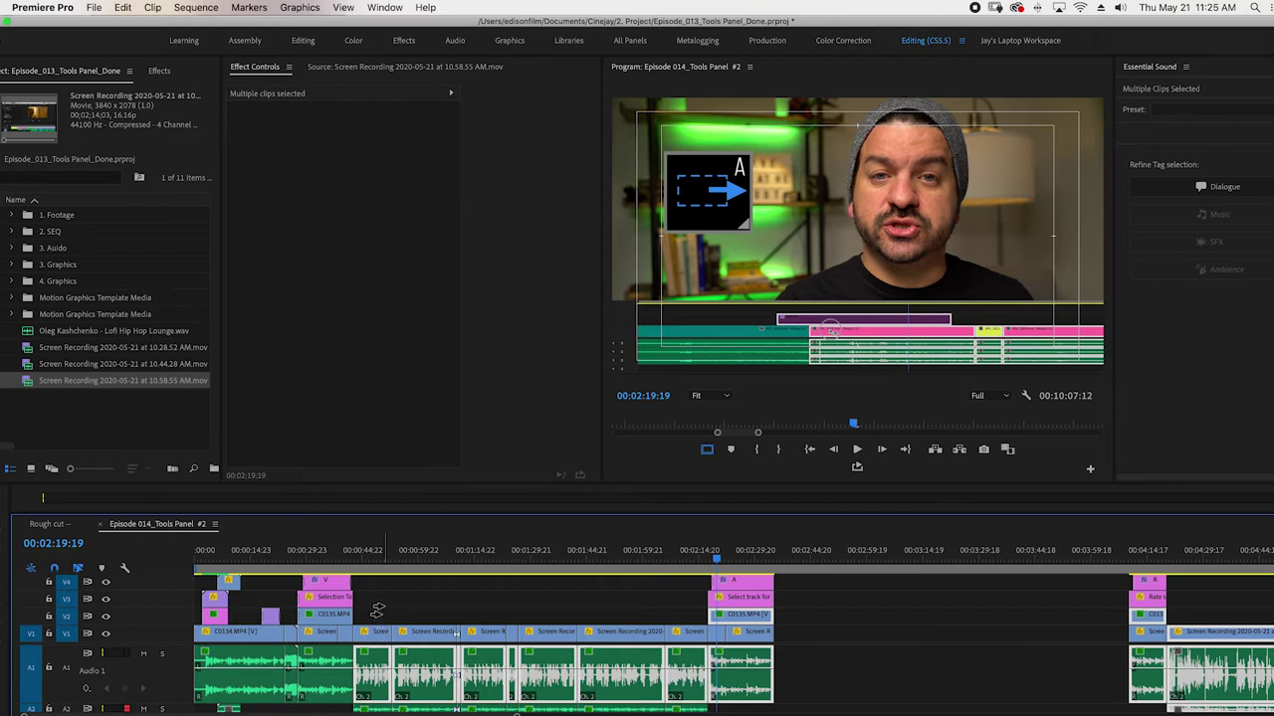
click(377, 609)
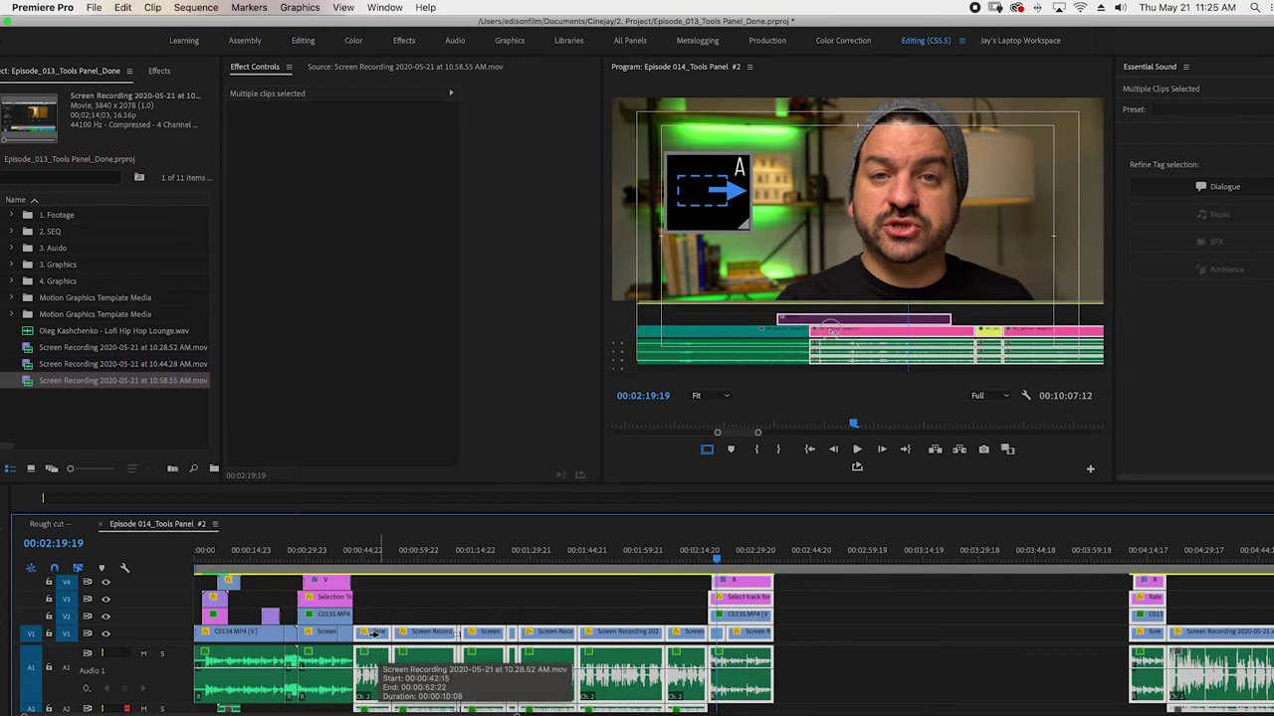
Drag the clips after 00:00:44 later to open a gap, then park the playhead at 00:01:46:22.
click(371, 635)
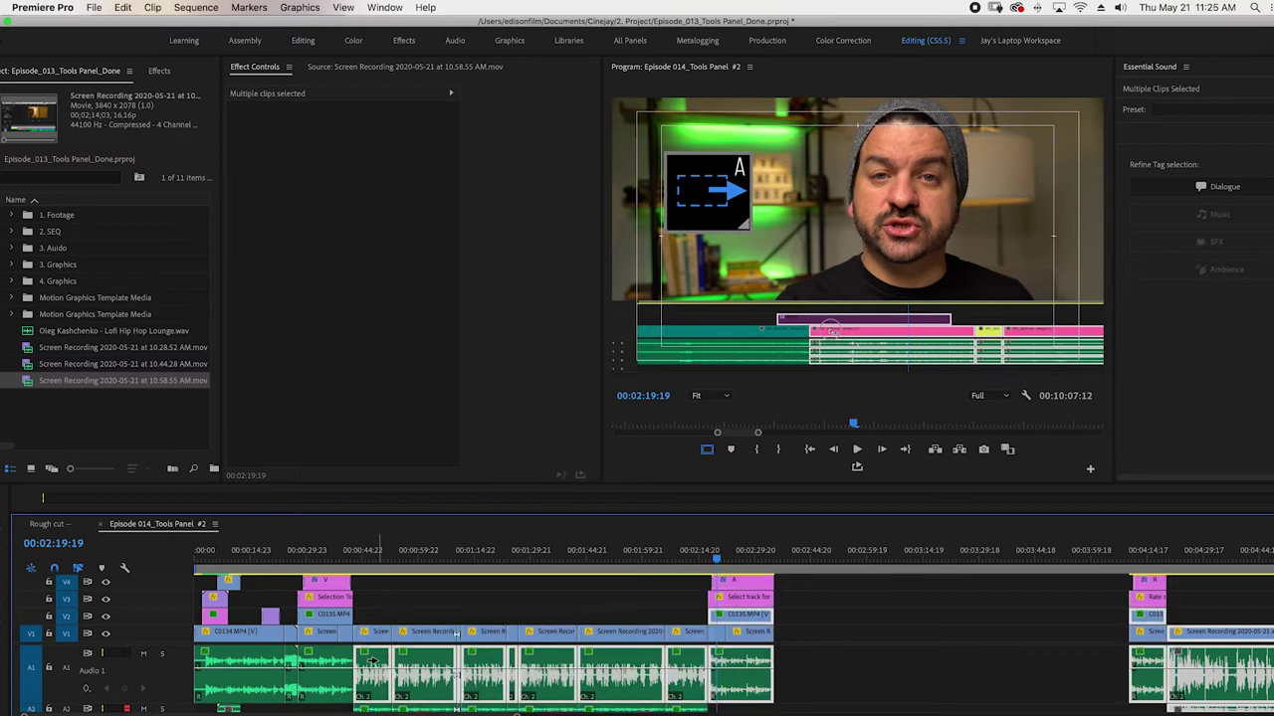
drag(371, 634, 403, 634)
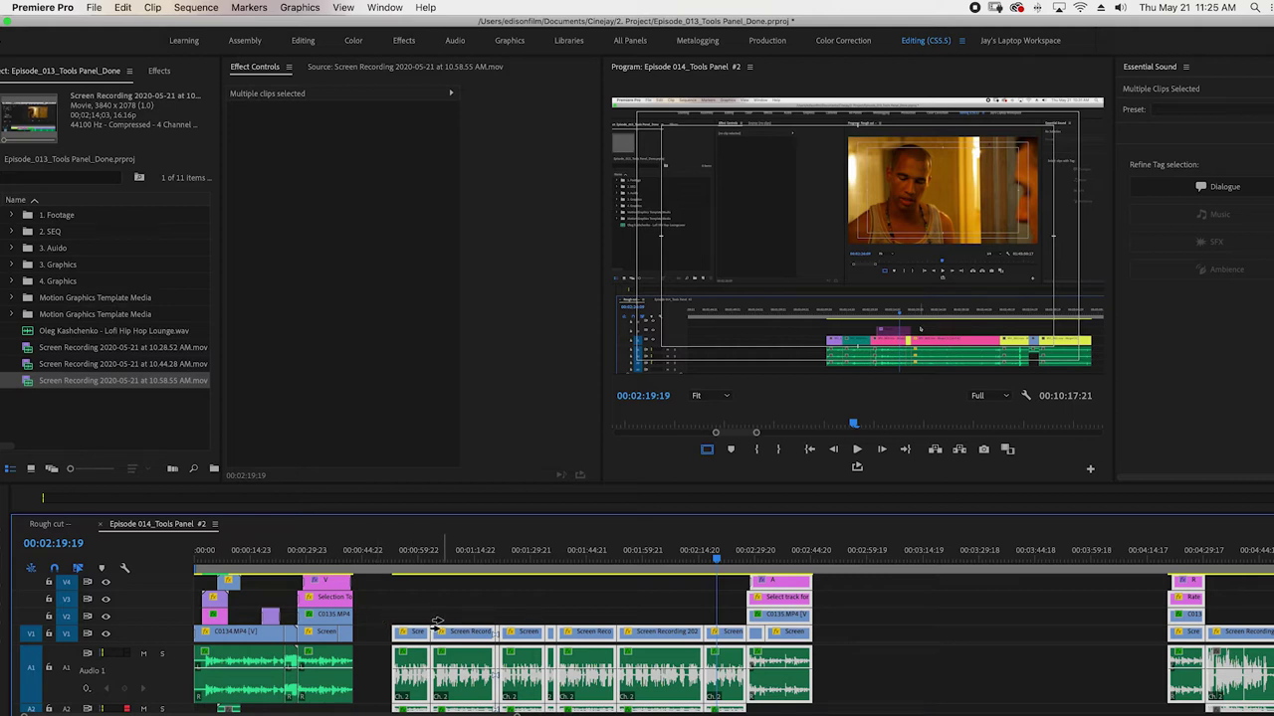
key(minus)
key(minus)
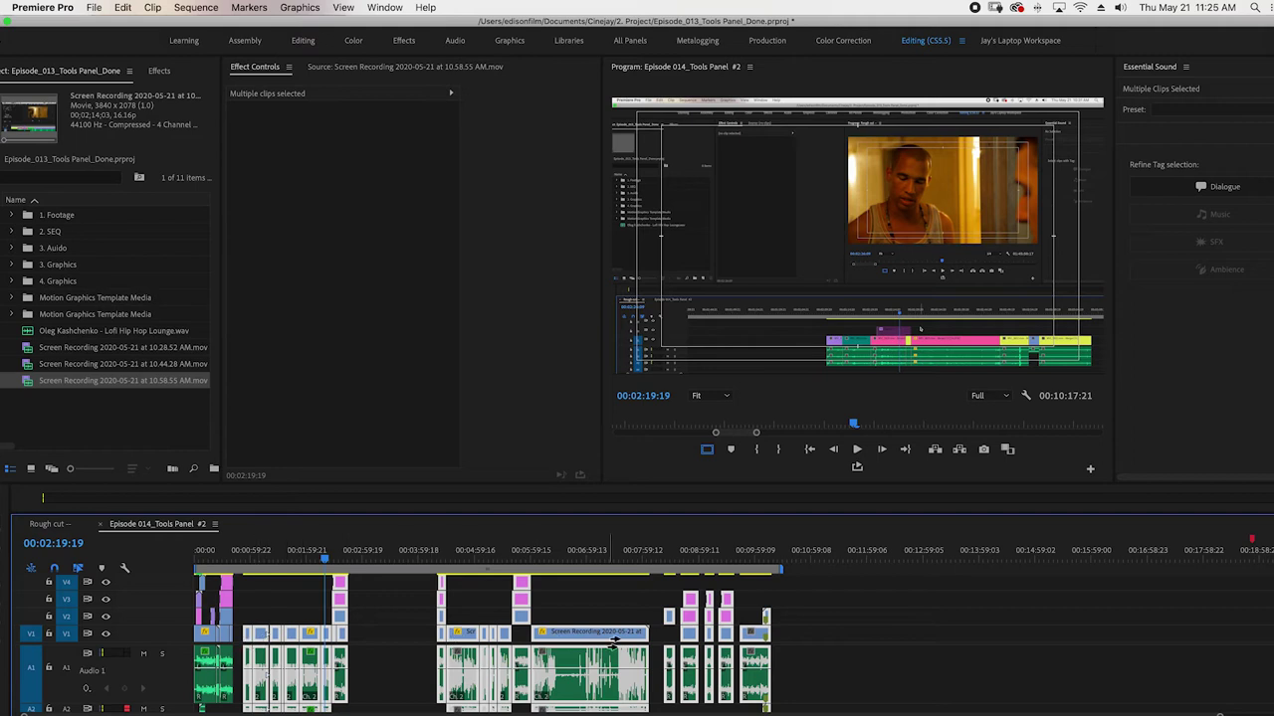
key(equal)
key(equal)
key(equal)
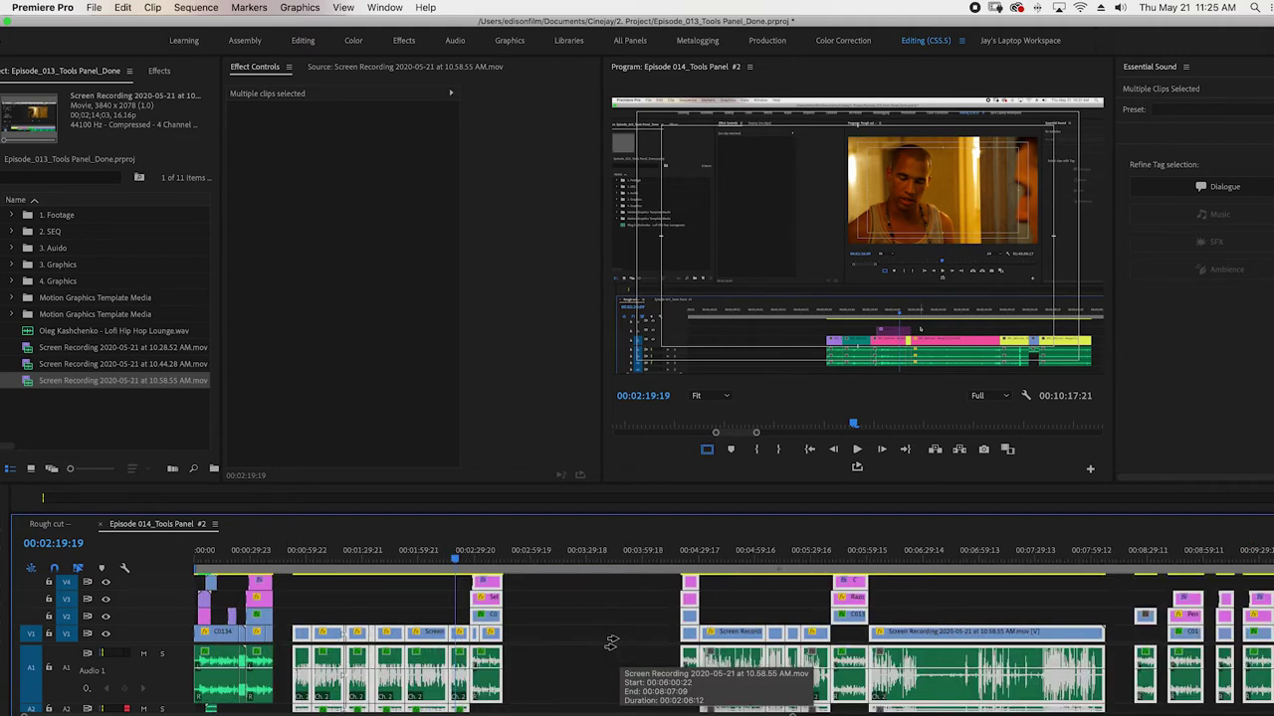
click(494, 559)
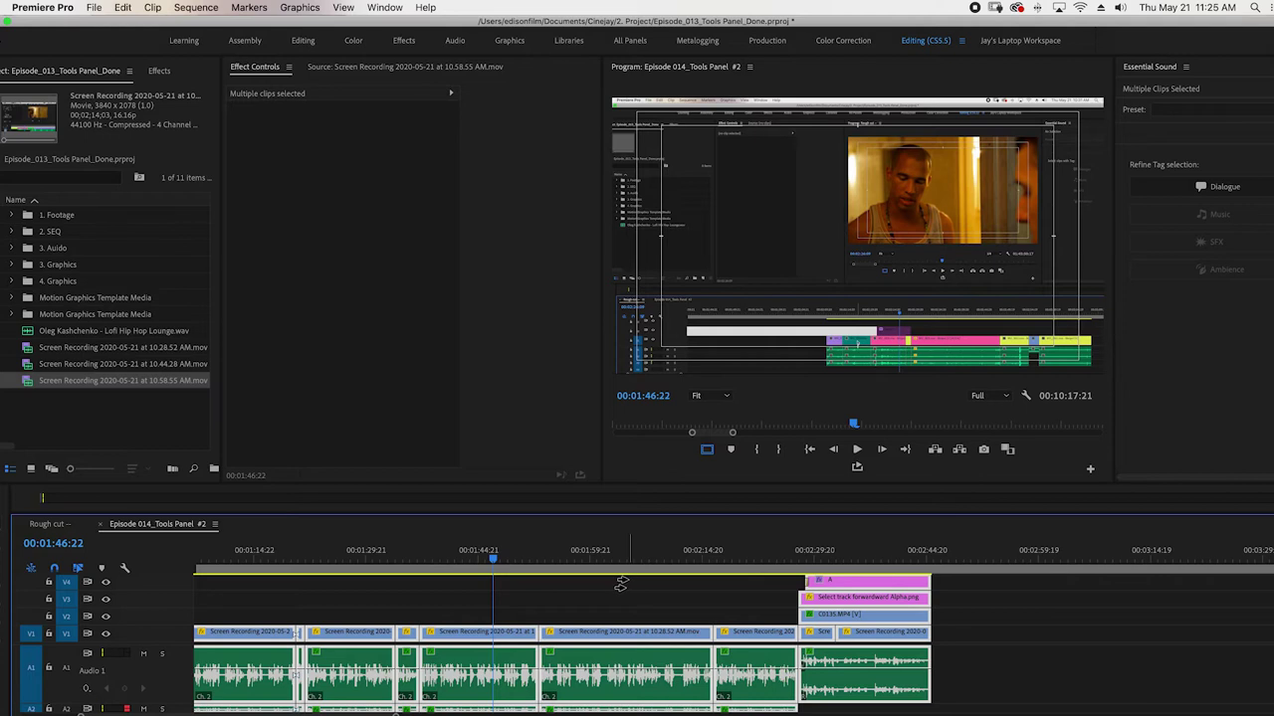
key(minus)
key(minus)
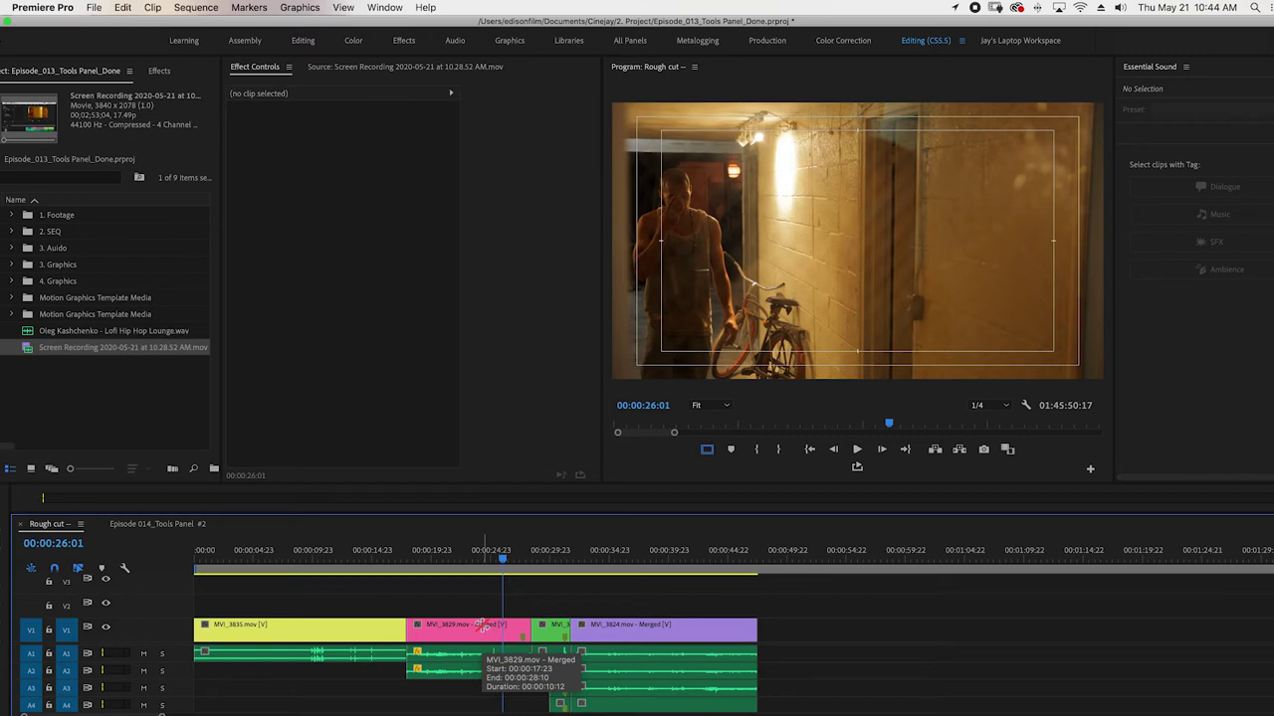
In the Rough cut sequence, select the pink MVI_3829 clip to show its Motion, Opacity and Volume.
key(v)
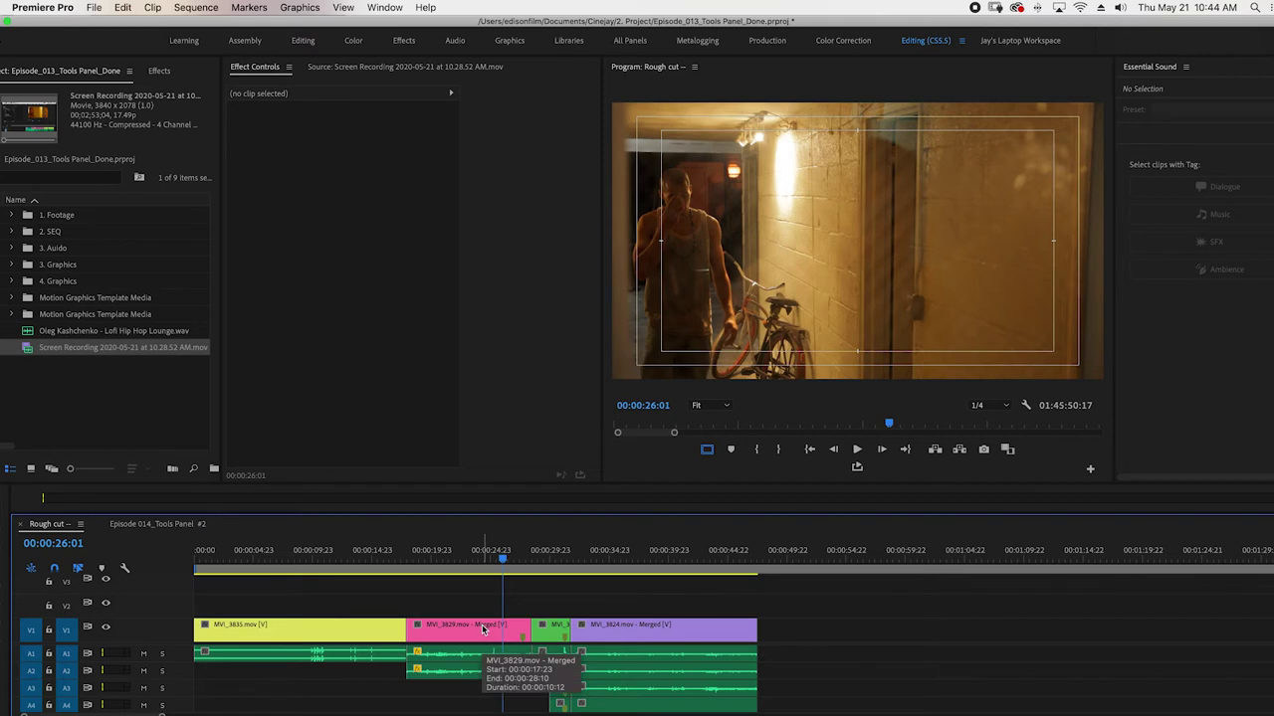
click(483, 628)
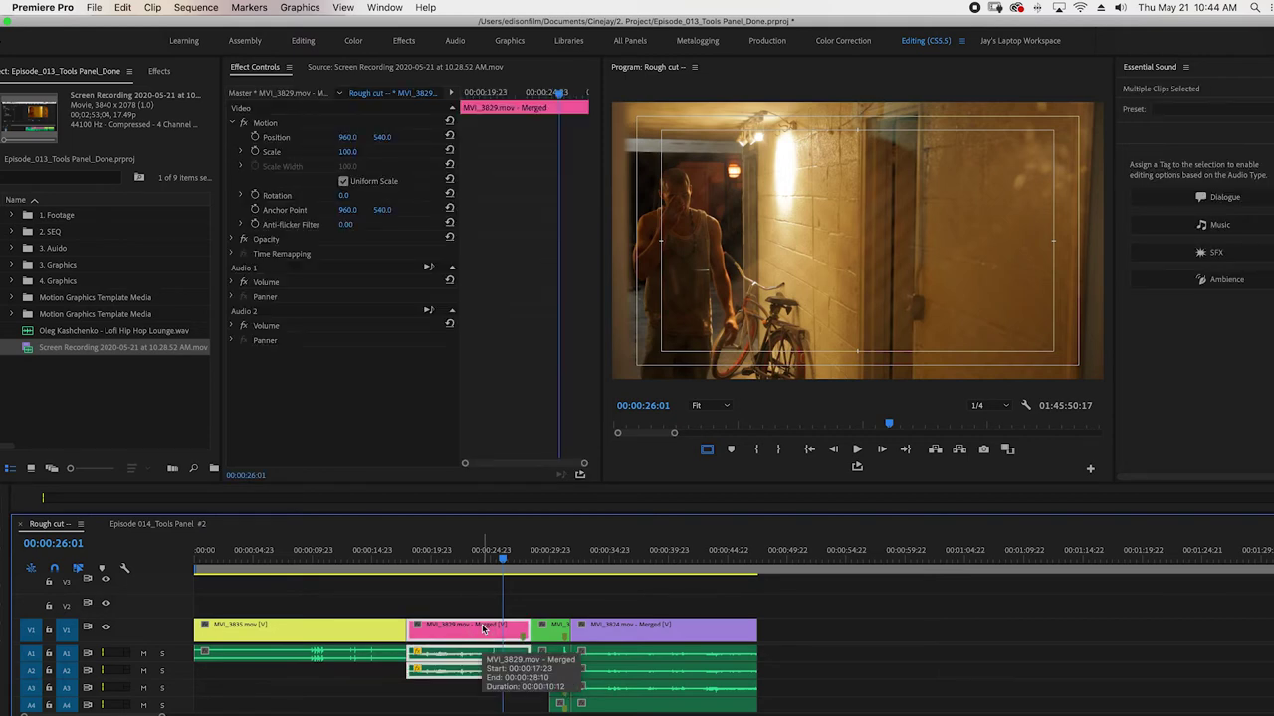
Change MVI_3829's speed in Speed/Duration, then rate-stretch its right edge leftward.
right_click(484, 629)
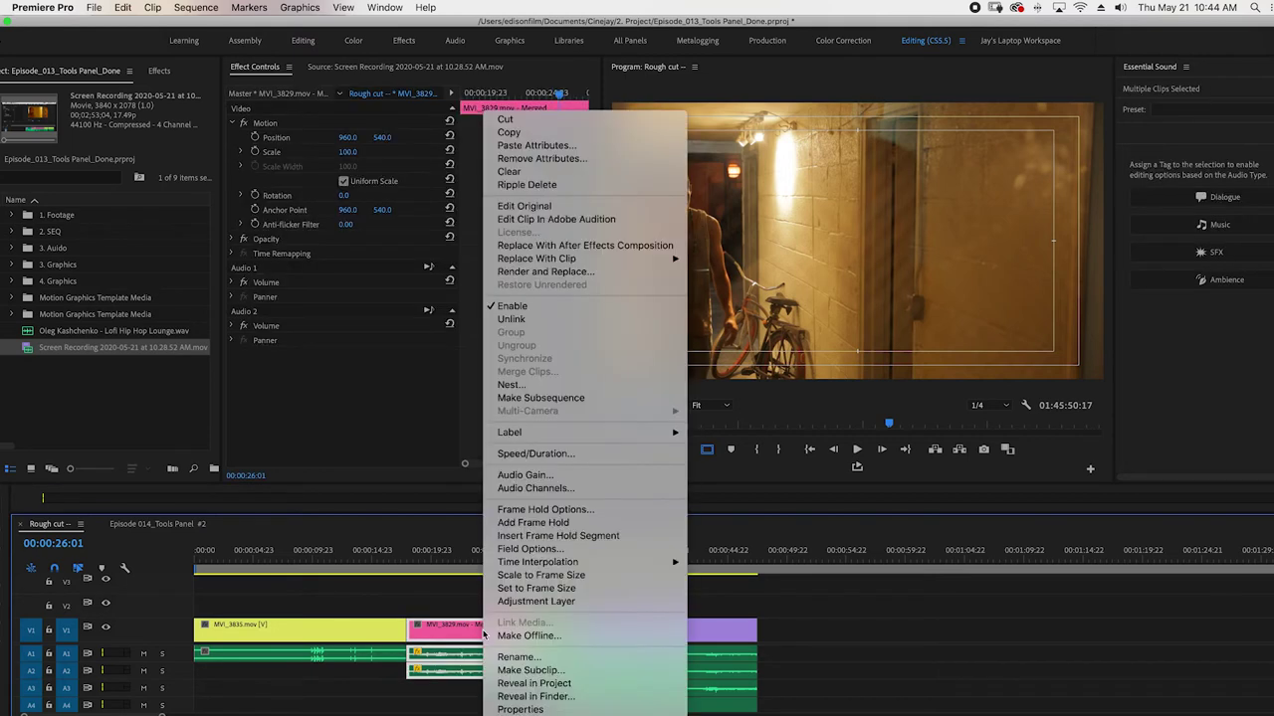
click(543, 455)
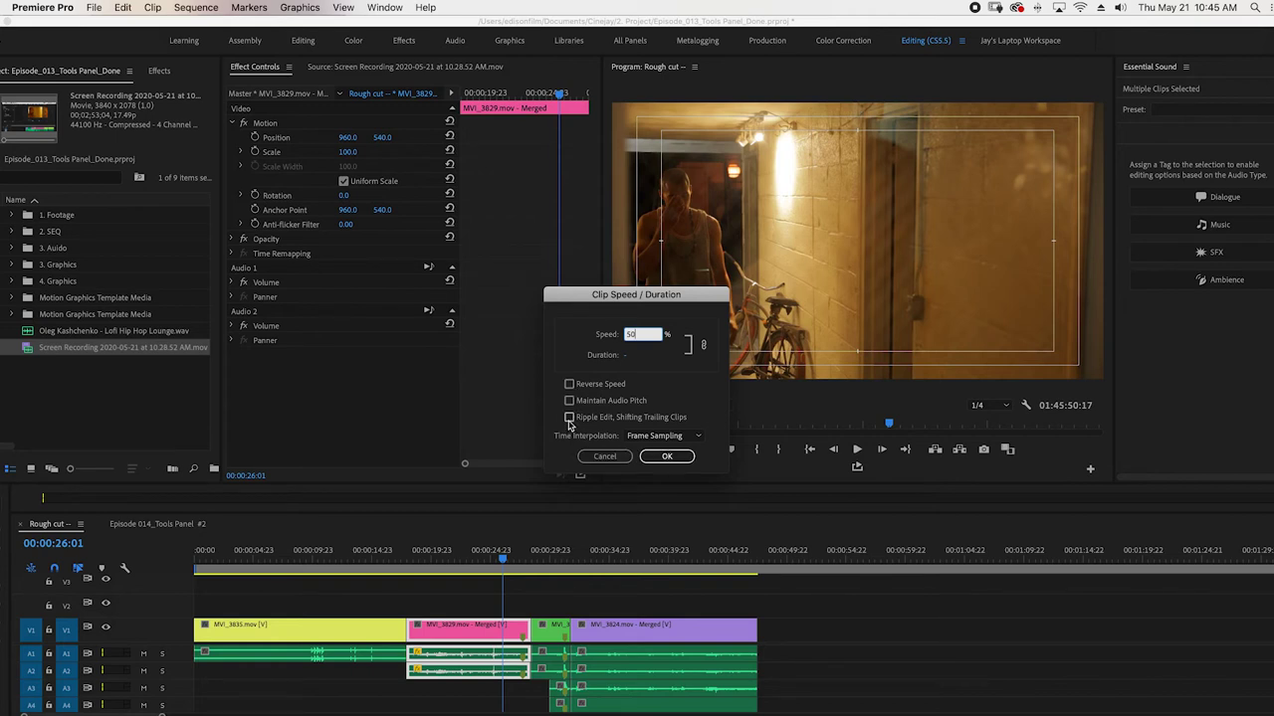
click(663, 457)
key(=)
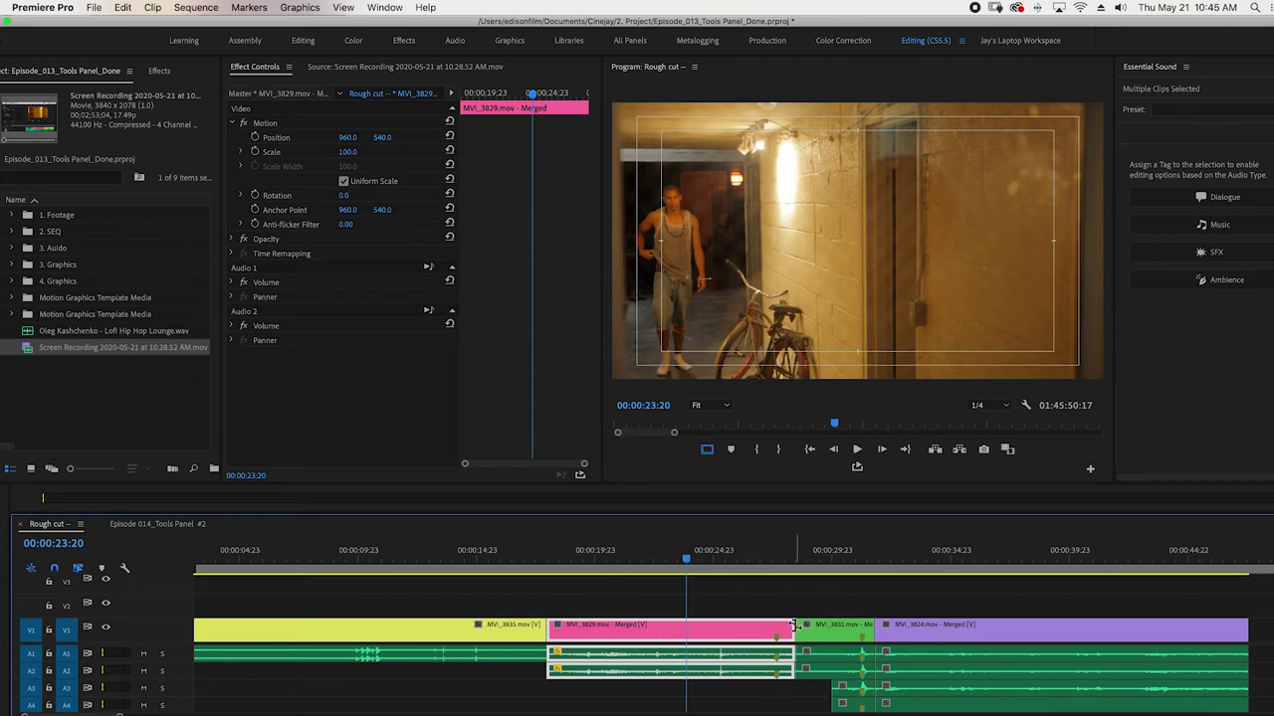
drag(793, 626, 747, 626)
Zoom in on the stretched MVI_3829 clip, rewind before it, and play the sped-up shot.
key(=)
click(590, 565)
drag(590, 565, 469, 577)
key(space)
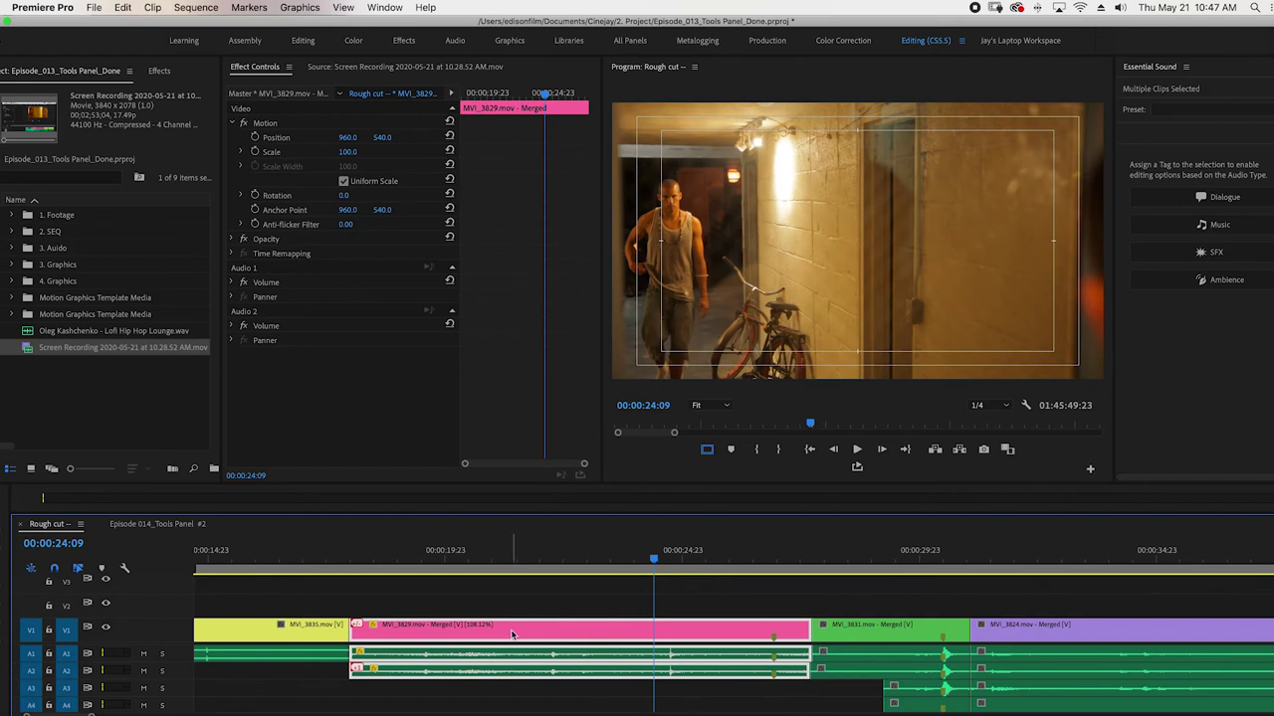
right_click(511, 628)
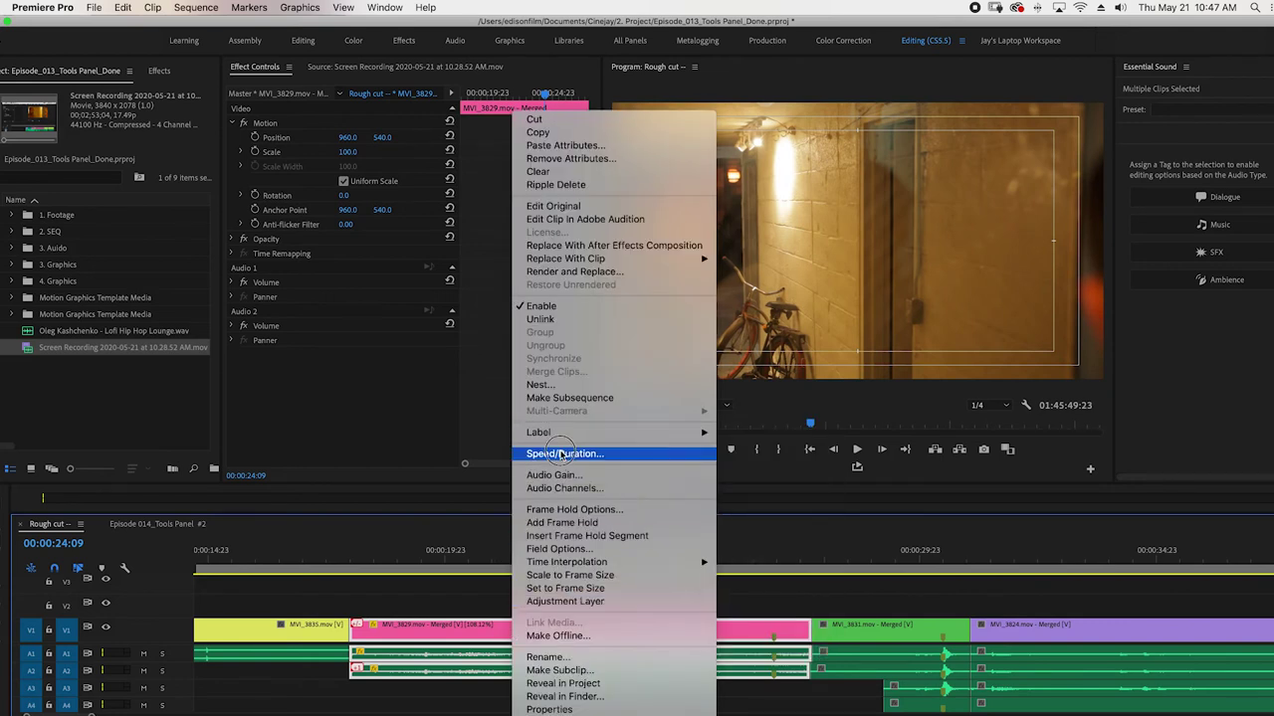
Set the pink MVI_3829 clip's speed to 200% in Speed/Duration.
click(563, 453)
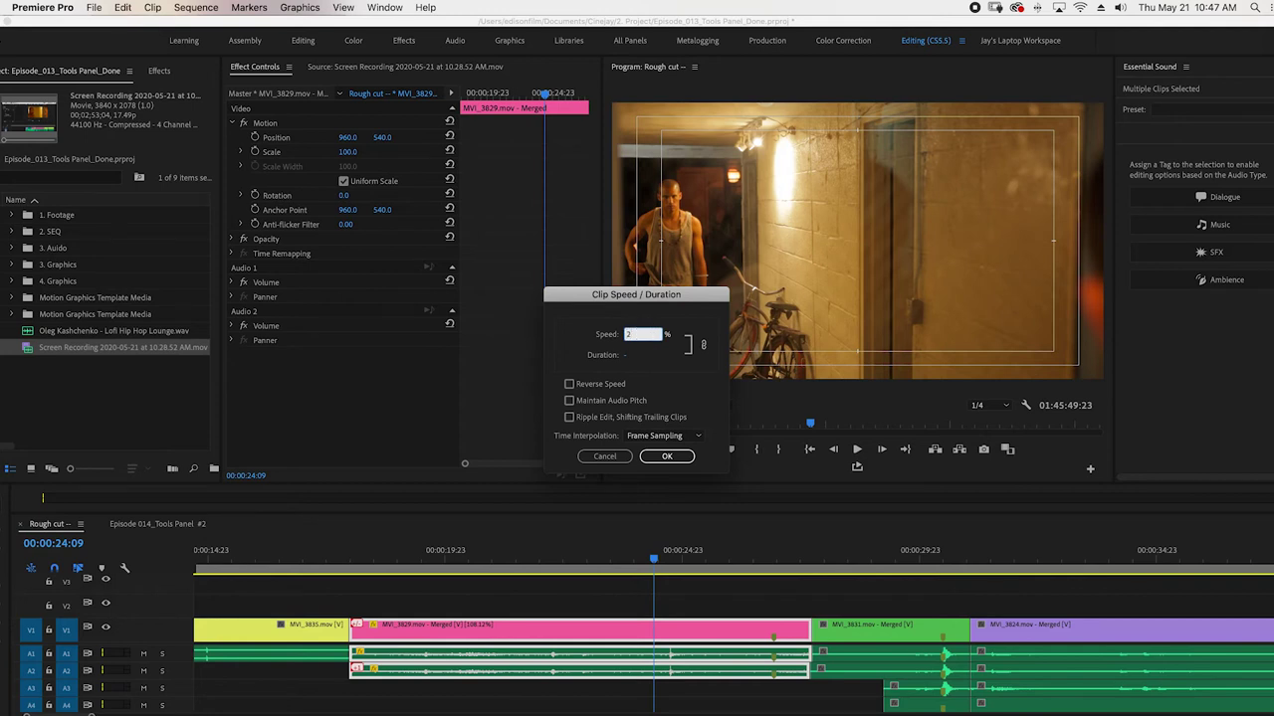
text(200)
click(665, 456)
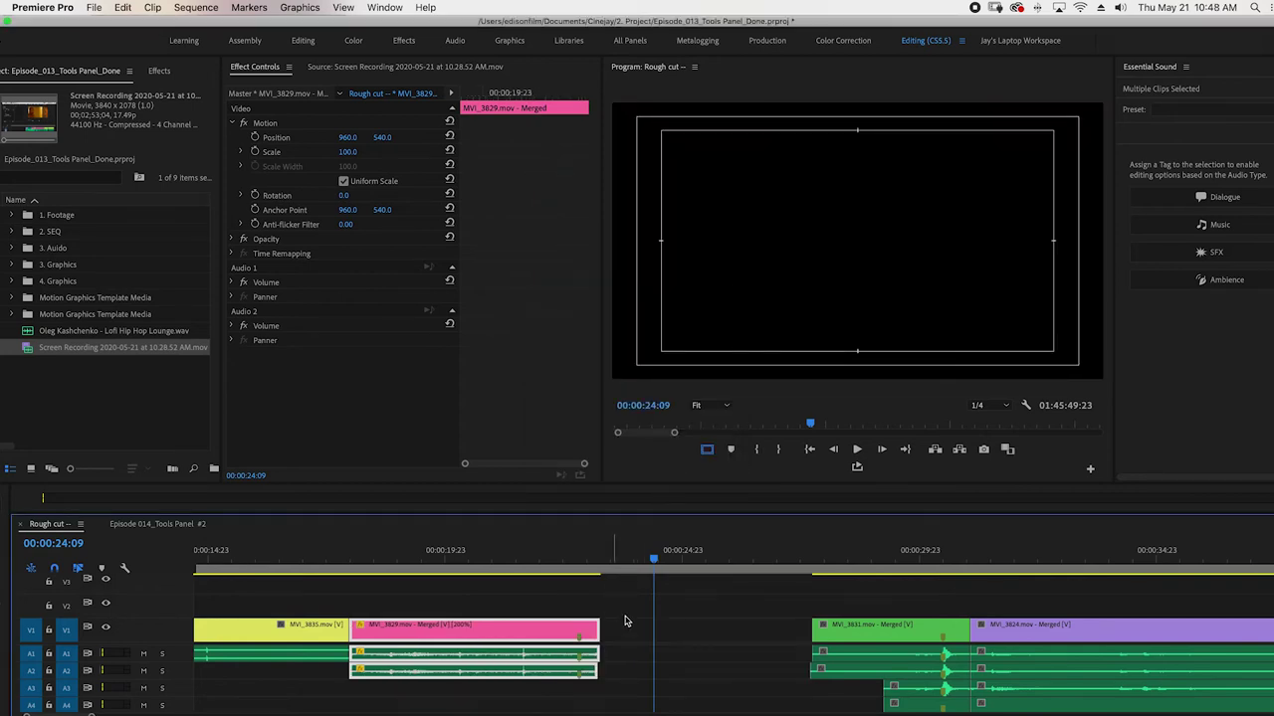
Delete the gap after MVI_3829 and play back the faster clip.
click(682, 638)
key(Delete)
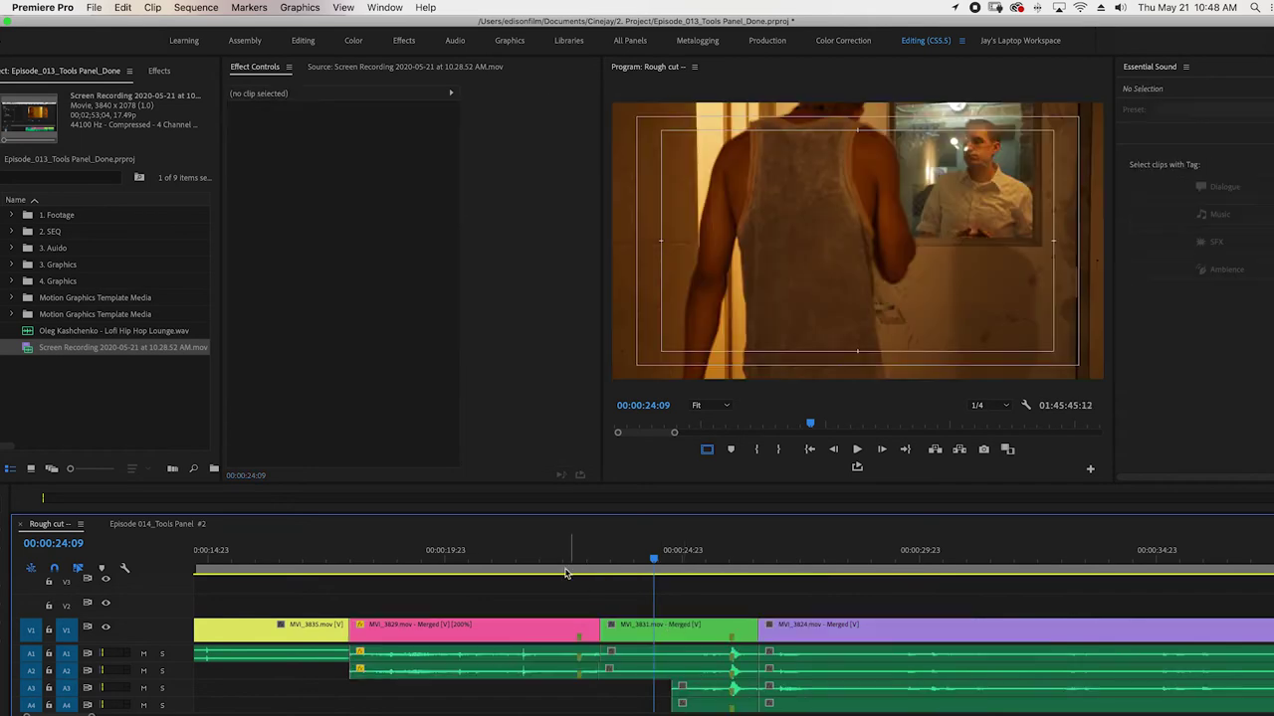
click(448, 560)
key(space)
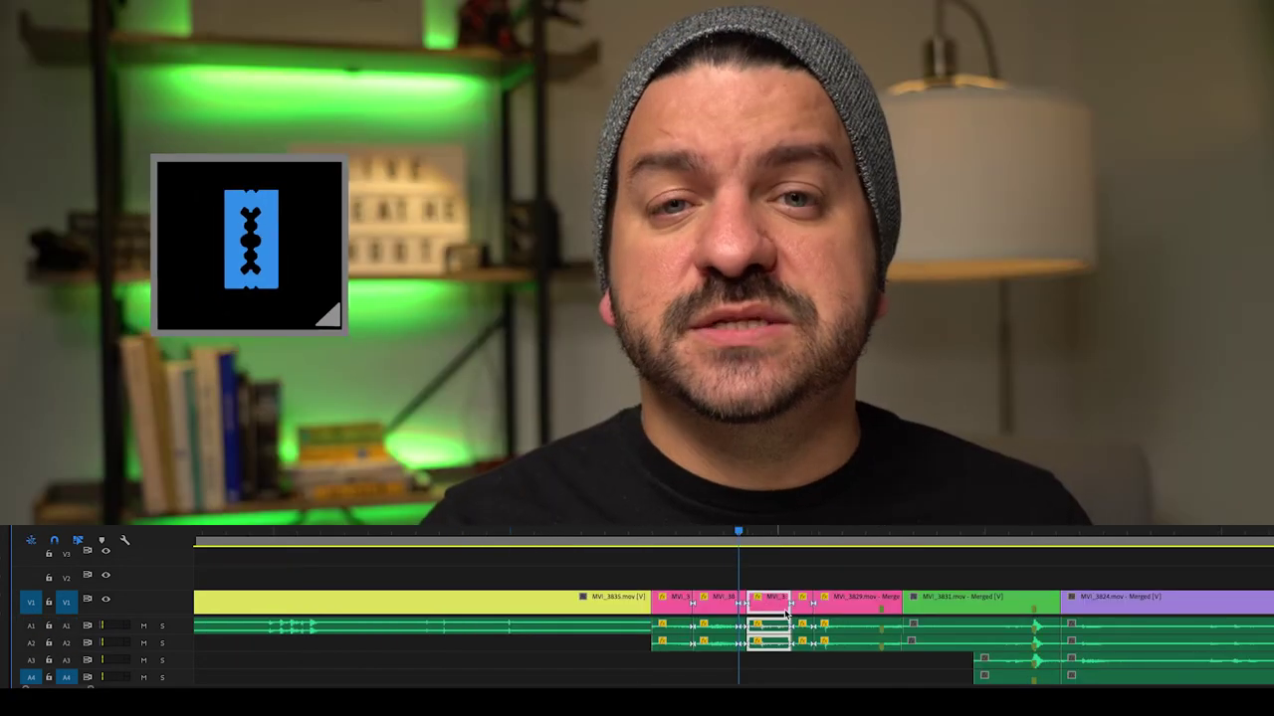
Try deleting, cutting and pasting small pieces of the MVI_3829 clip.
key(Delete)
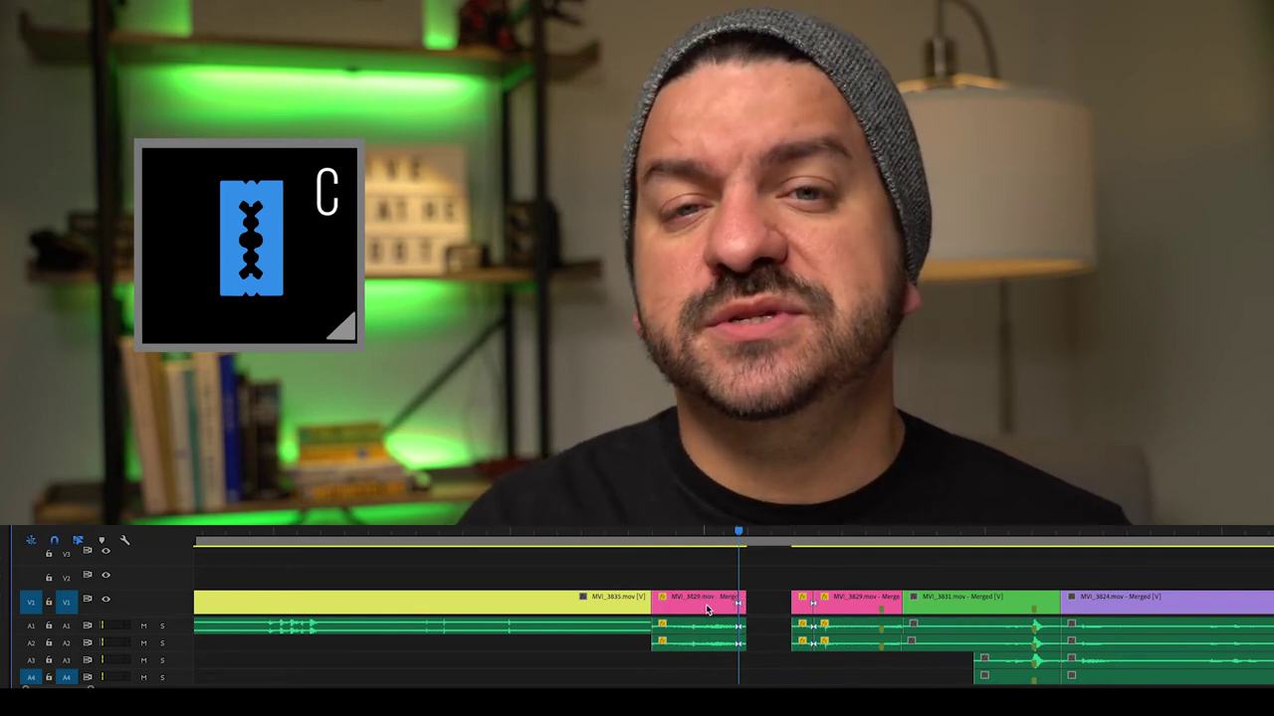
click(708, 602)
key(ctrl+x)
click(810, 537)
key(ctrl+v)
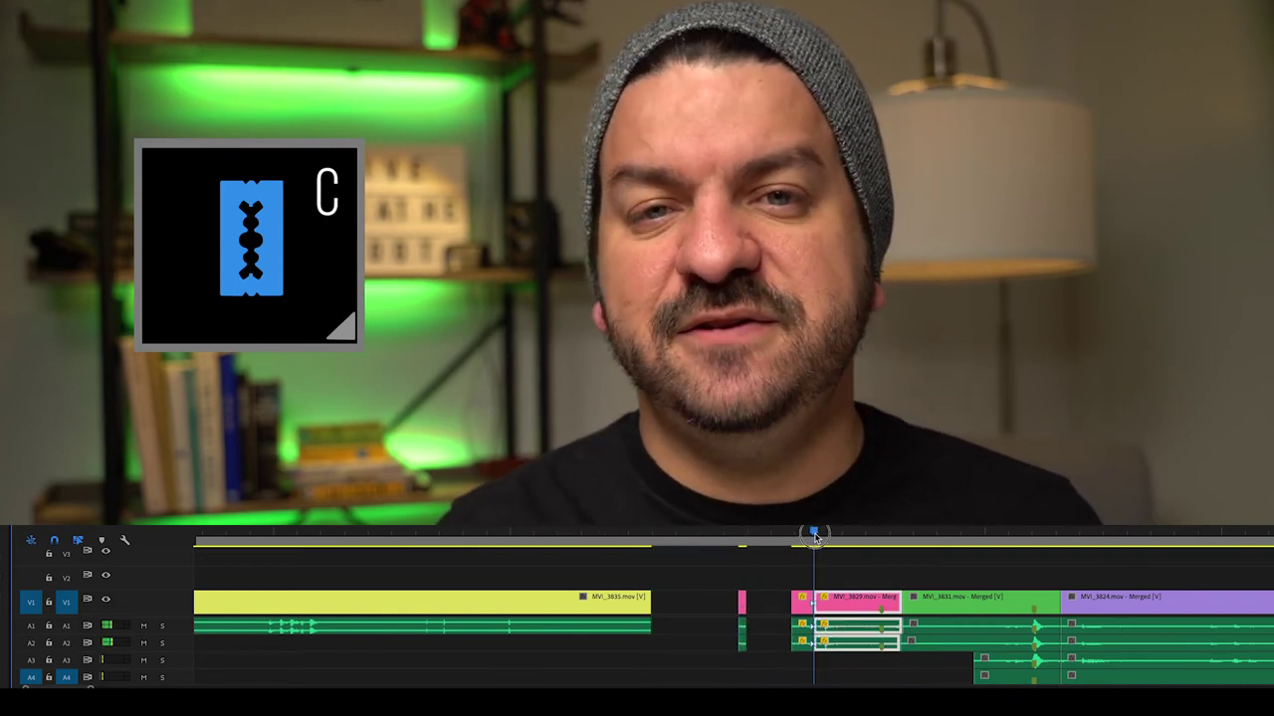
click(852, 537)
click(827, 539)
Undo the cuts so MVI_3829 is whole again, select it, and scrub back into it.
key(ctrl+z)
key(ctrl+z)
key(ctrl+z)
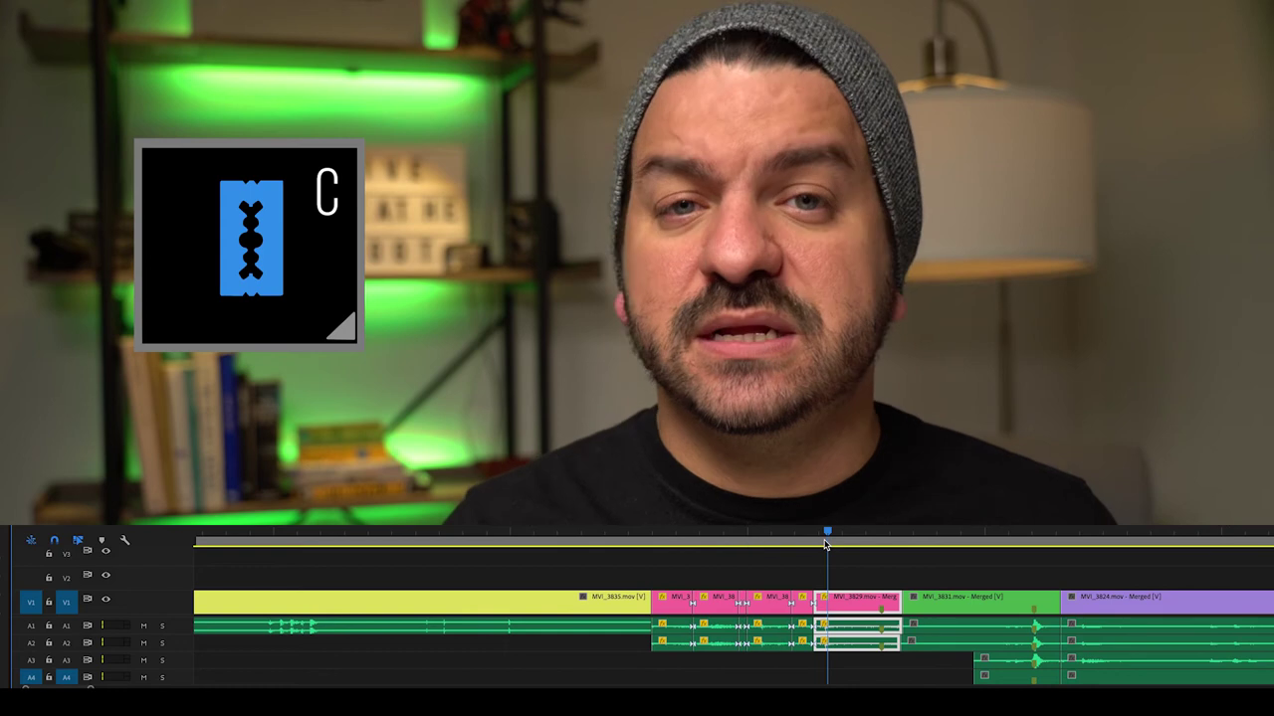
key(ctrl+z)
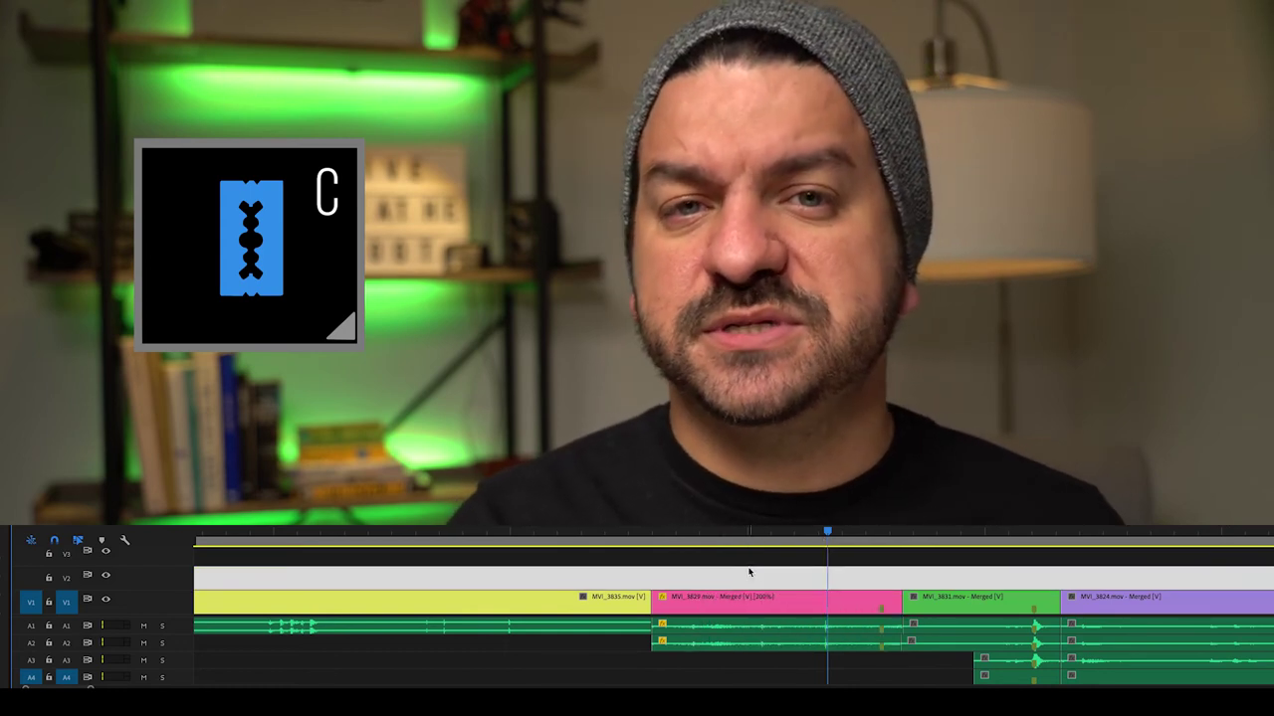
click(737, 542)
click(735, 598)
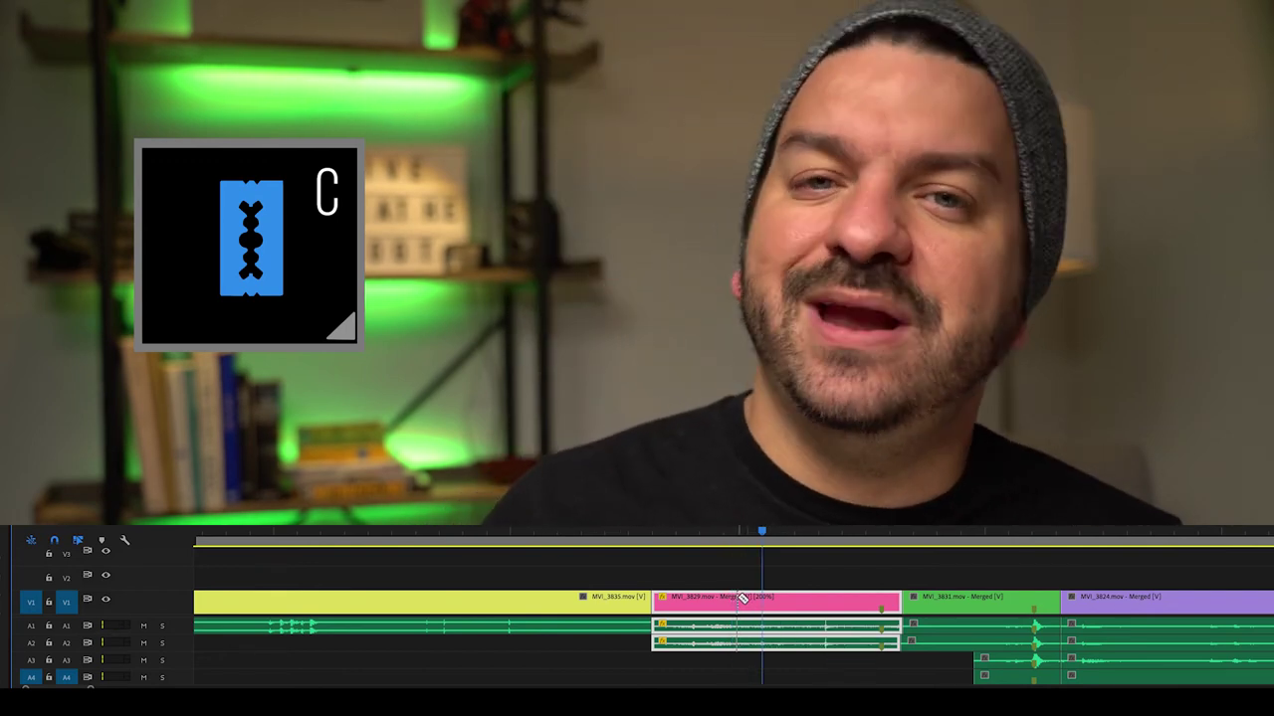
drag(760, 533, 705, 535)
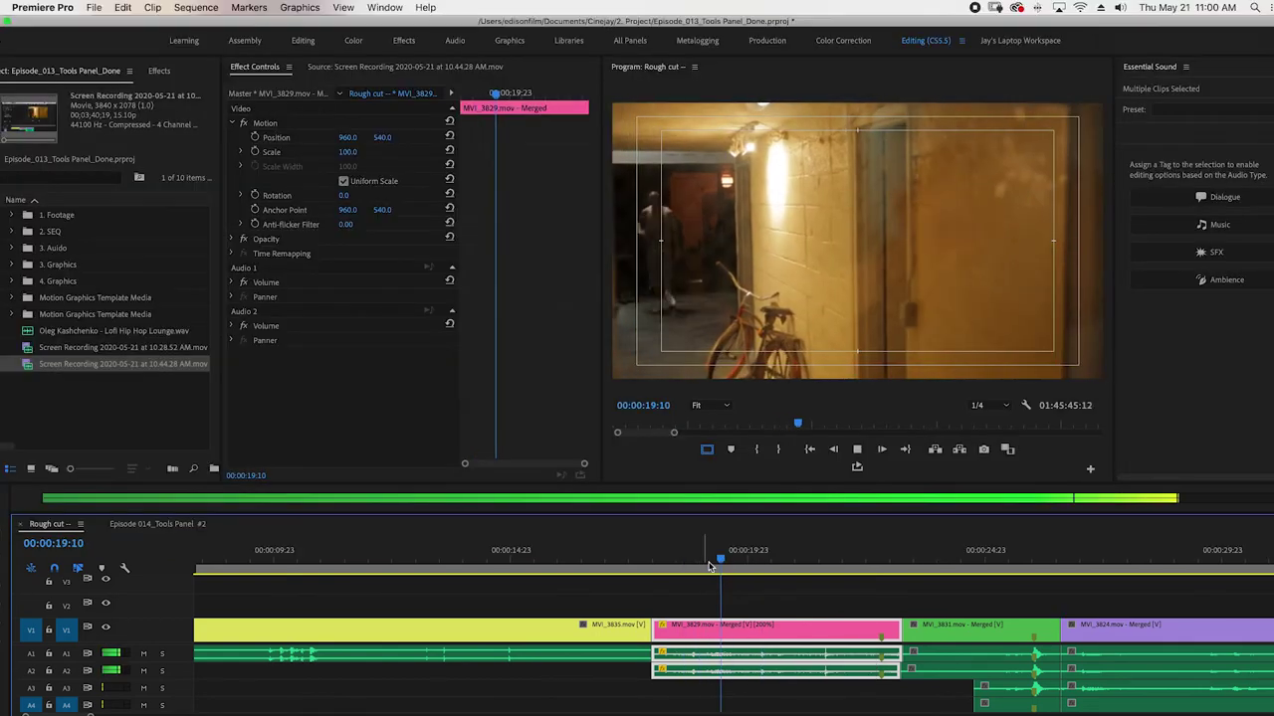
Play to two cut points in MVI_3829 and add an edit (Cmd+K) at each.
key(space)
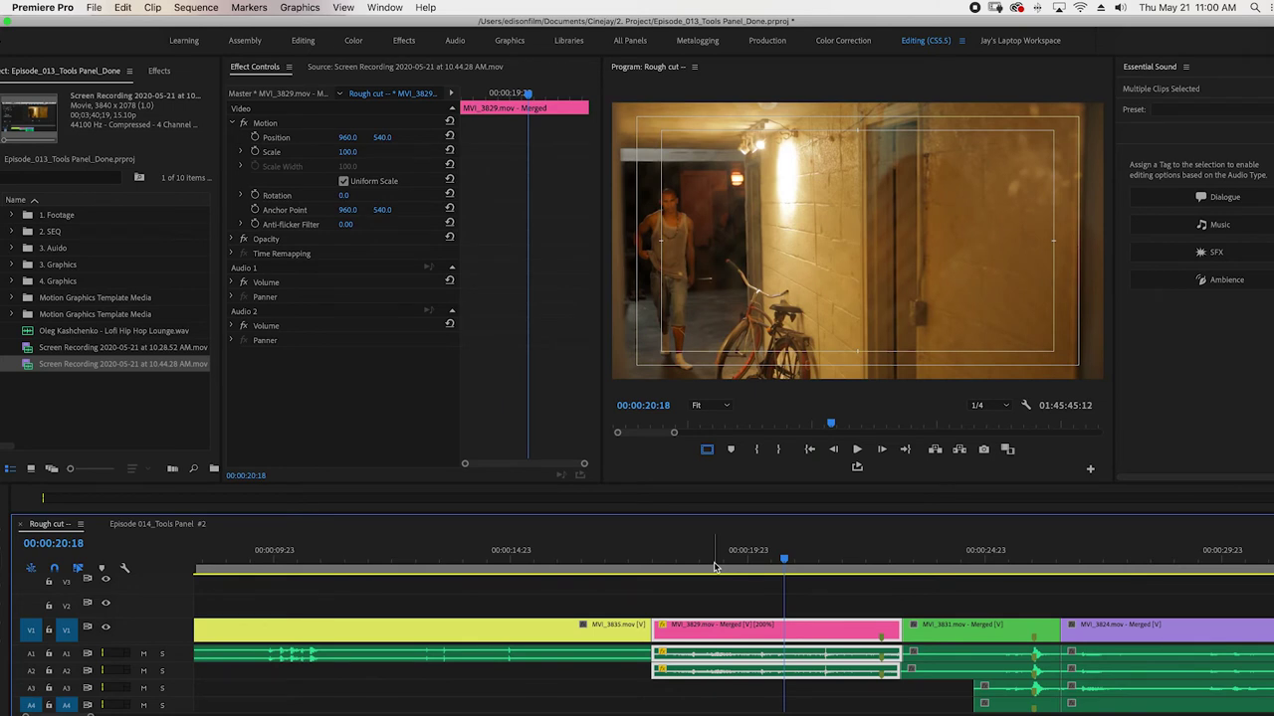
key(super+k)
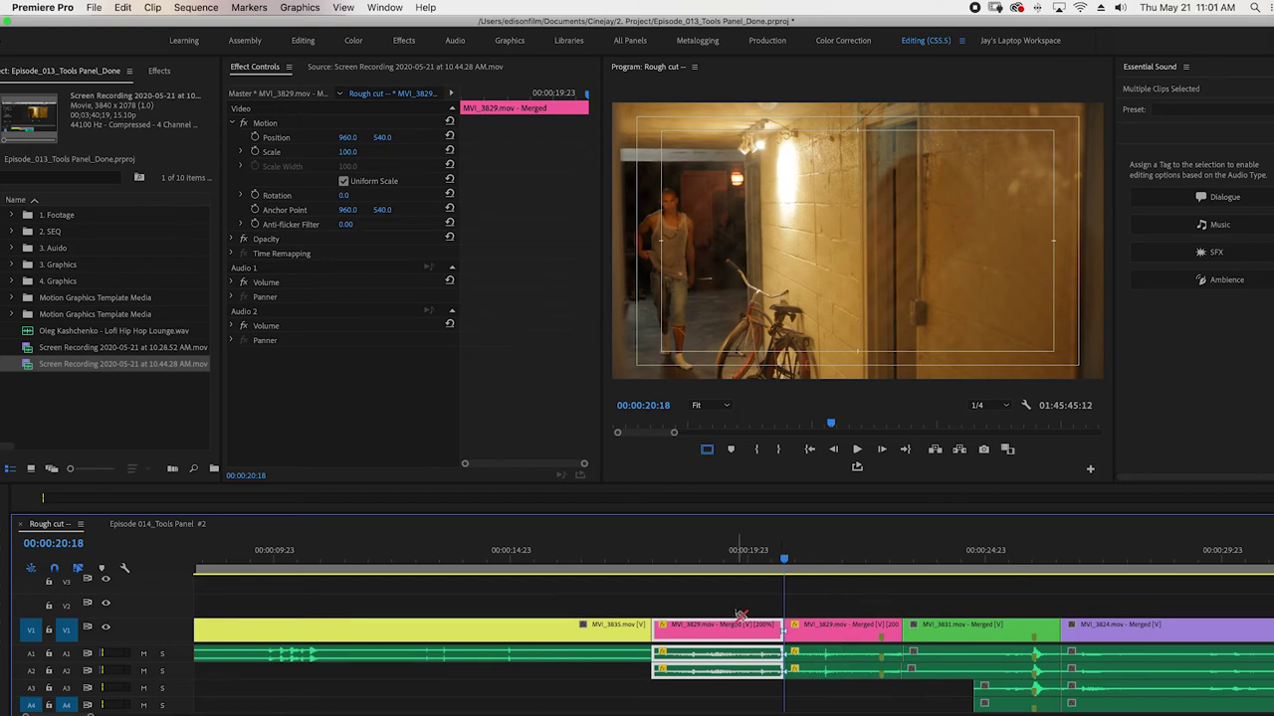
key(space)
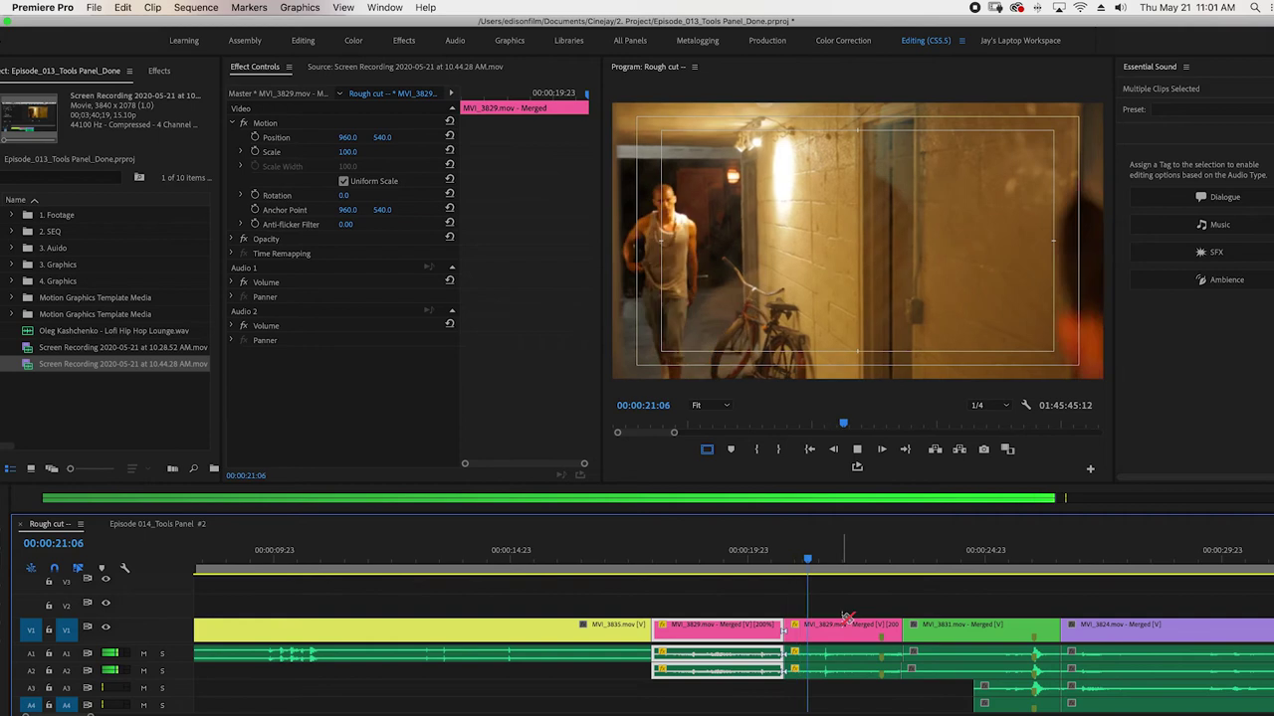
key(space)
click(846, 622)
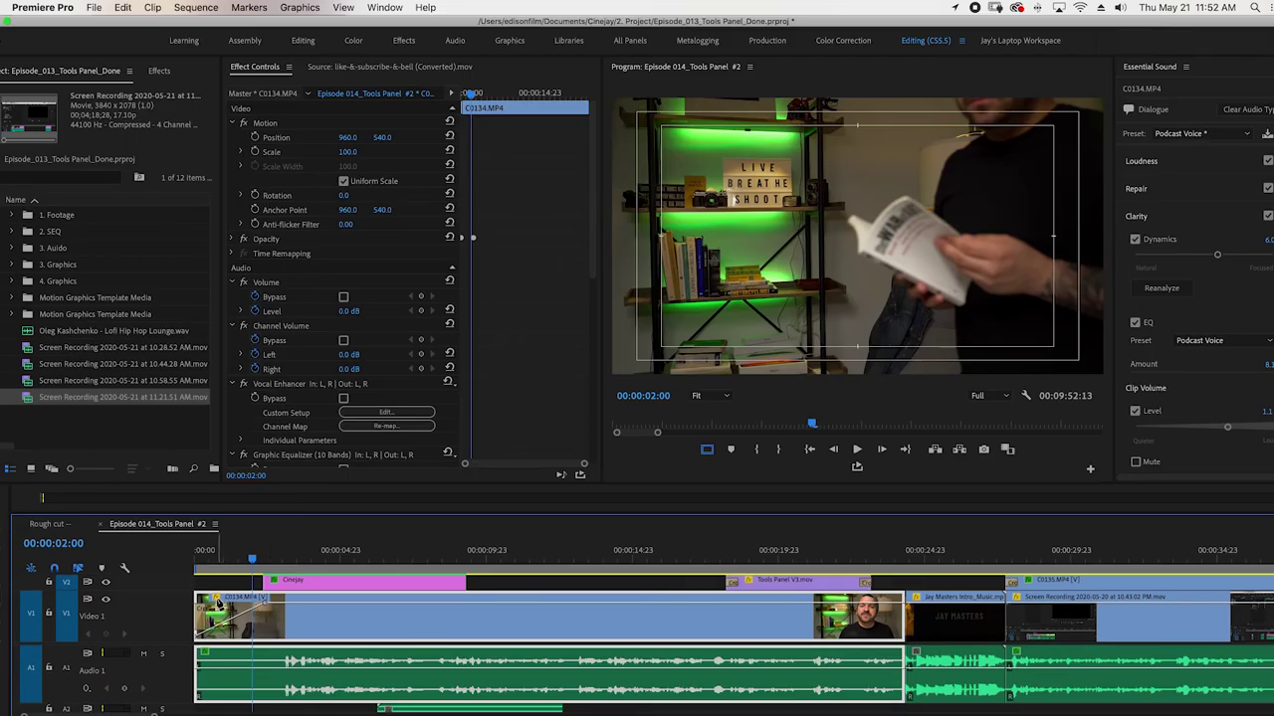
click(217, 600)
mouse_move(242, 617)
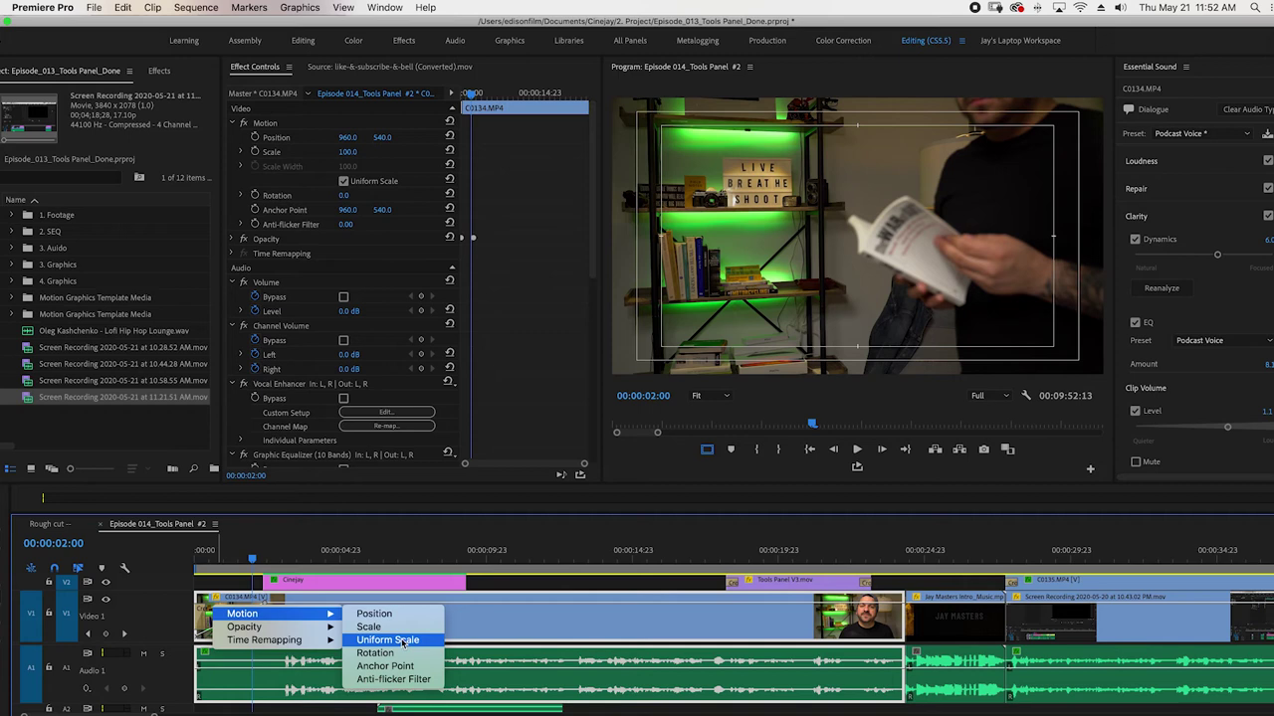
mouse_move(330, 633)
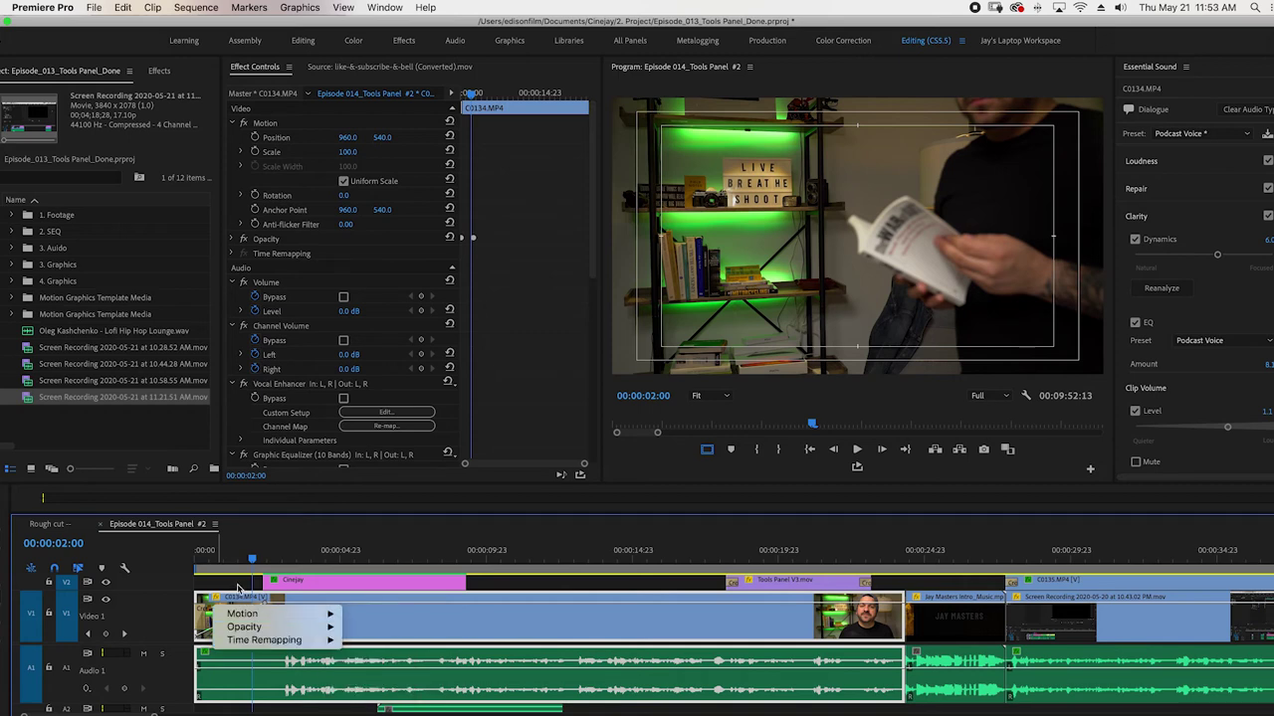
Play through the C0134.MP4-to-intro-music cut, then zoom in at 00:00:23:12.
mouse_move(244, 639)
click(241, 587)
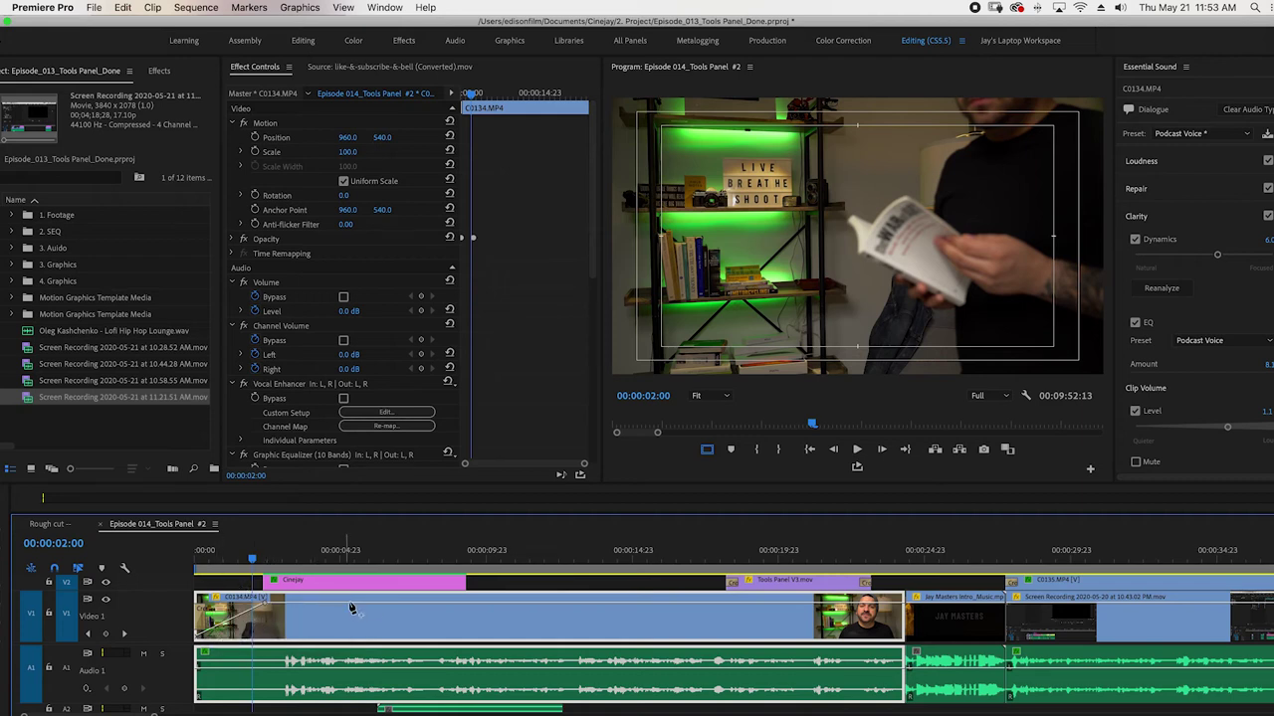
click(873, 569)
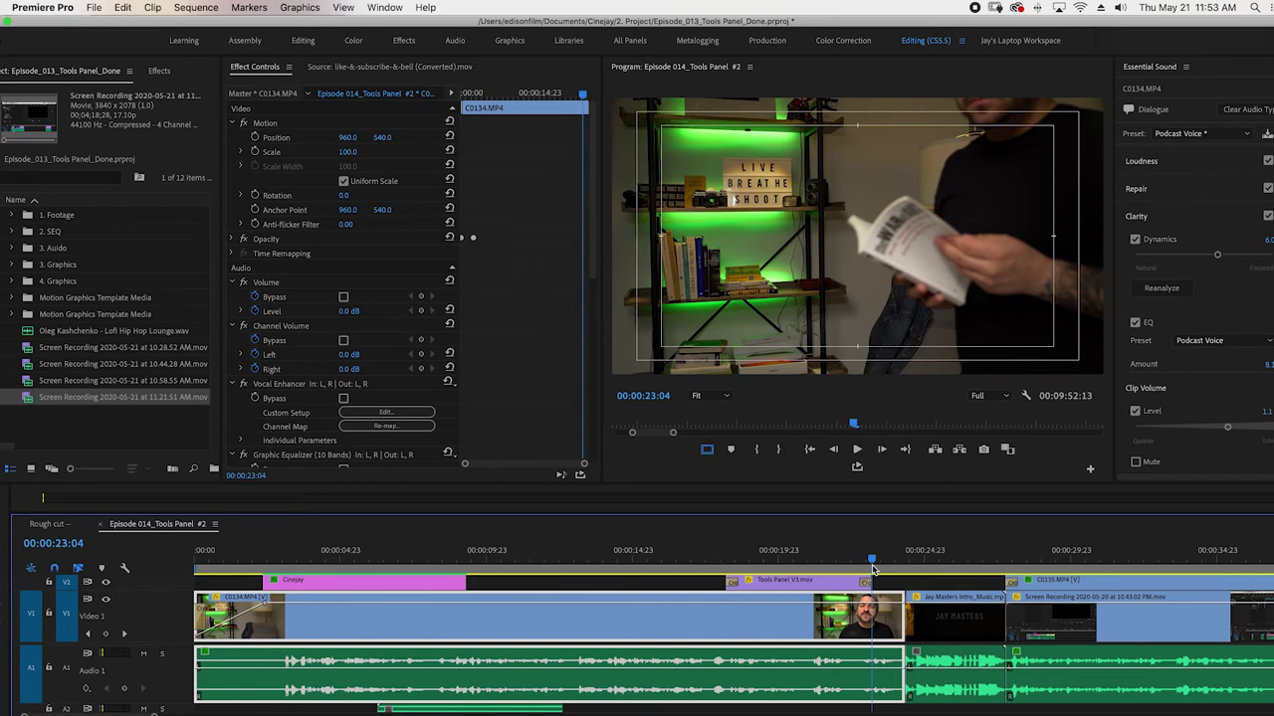
click(861, 568)
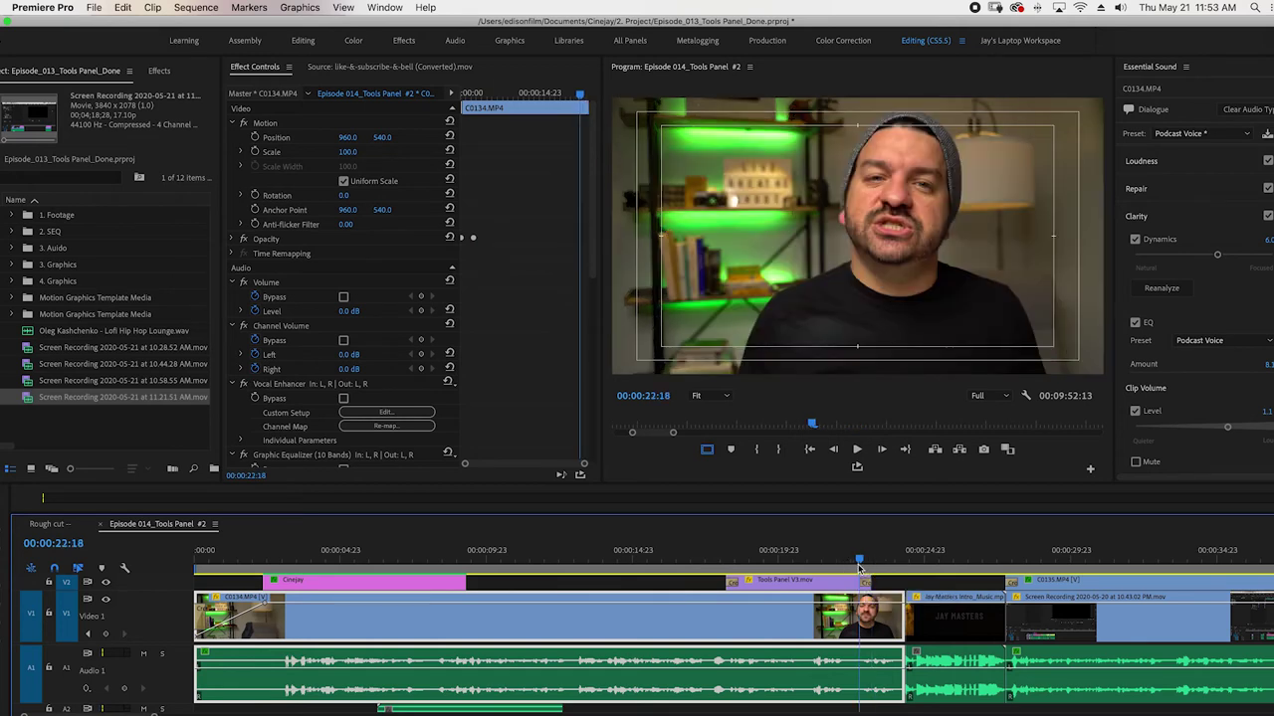
key(space)
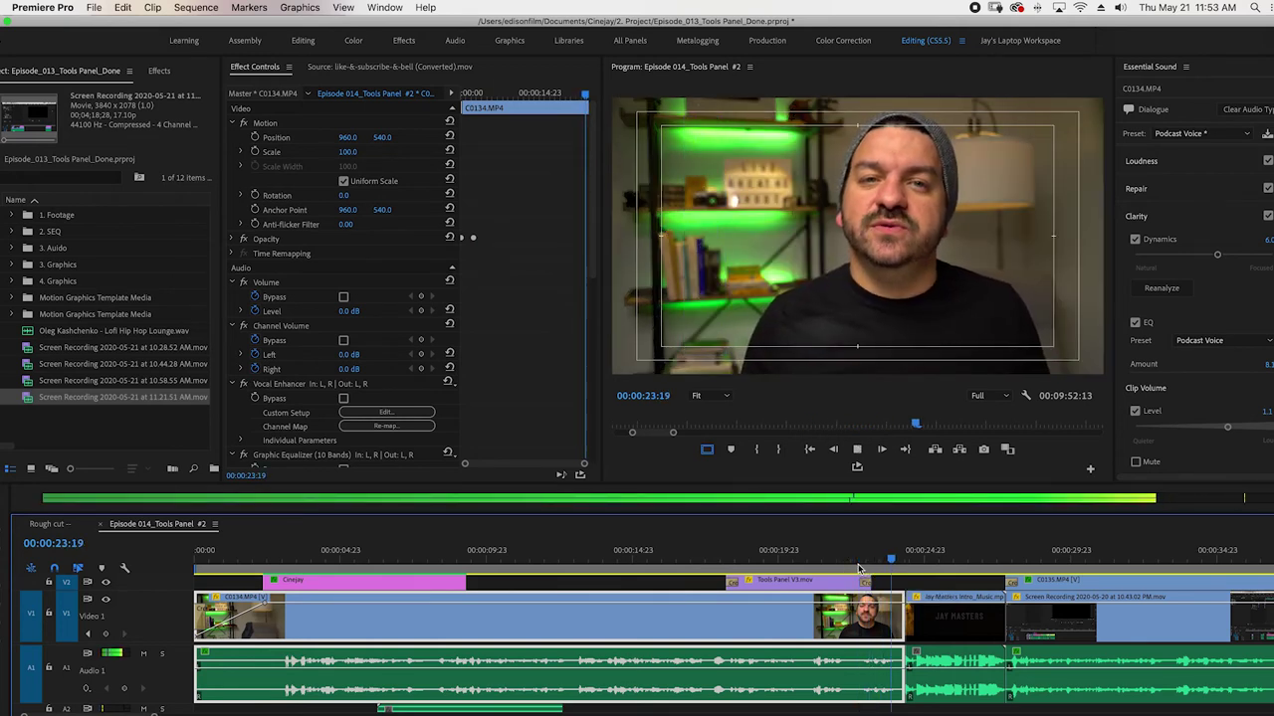
key(space)
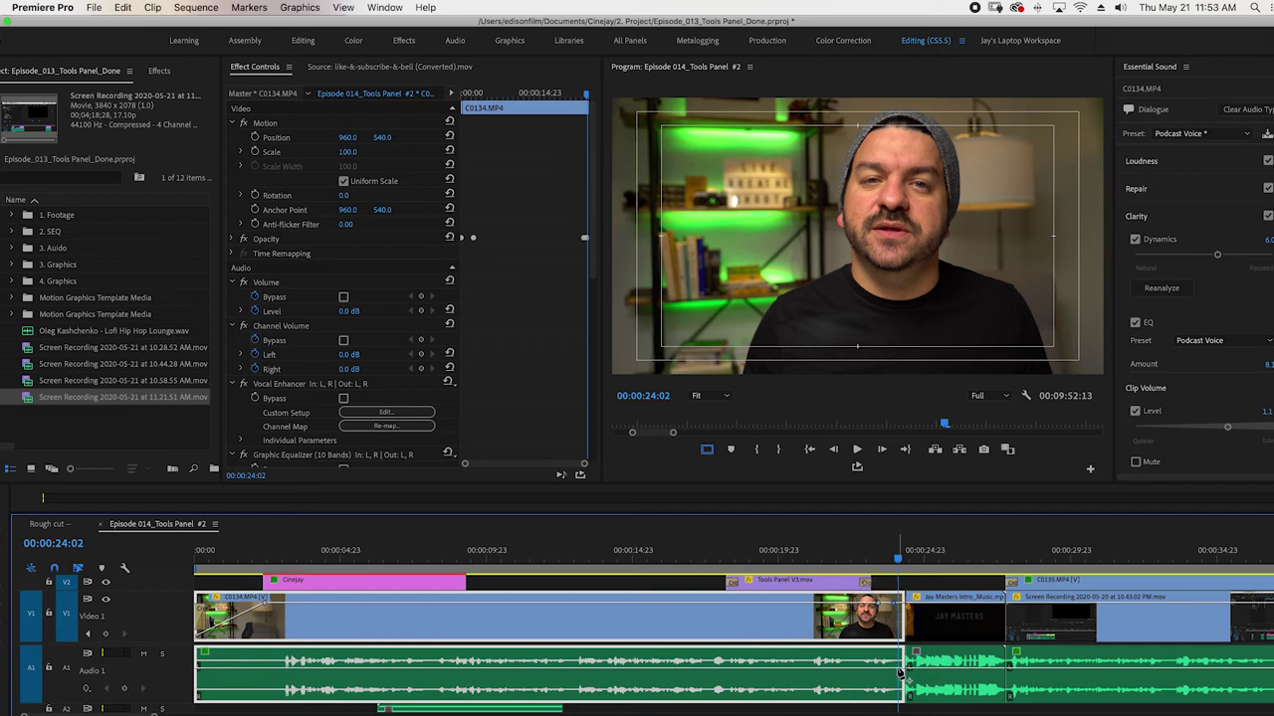
click(883, 562)
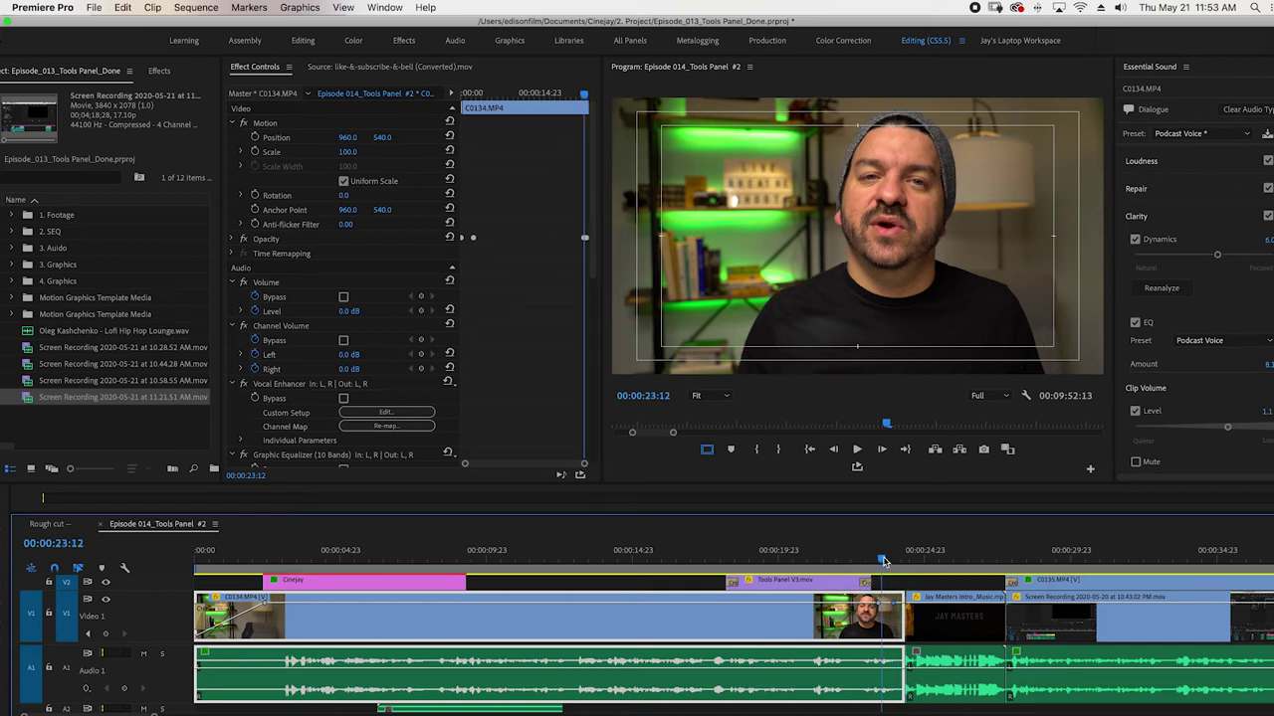
key(equal)
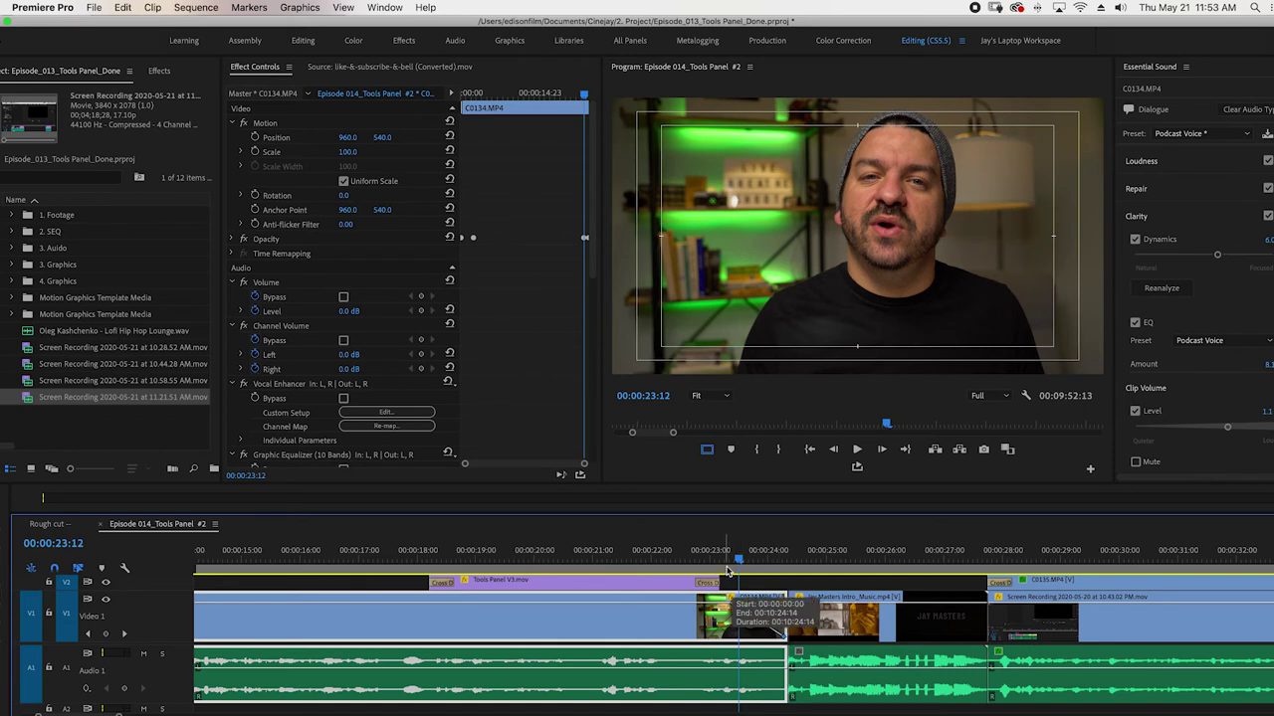
Replay the cut from 00:00:22:13 and stop just before it.
drag(725, 560, 689, 567)
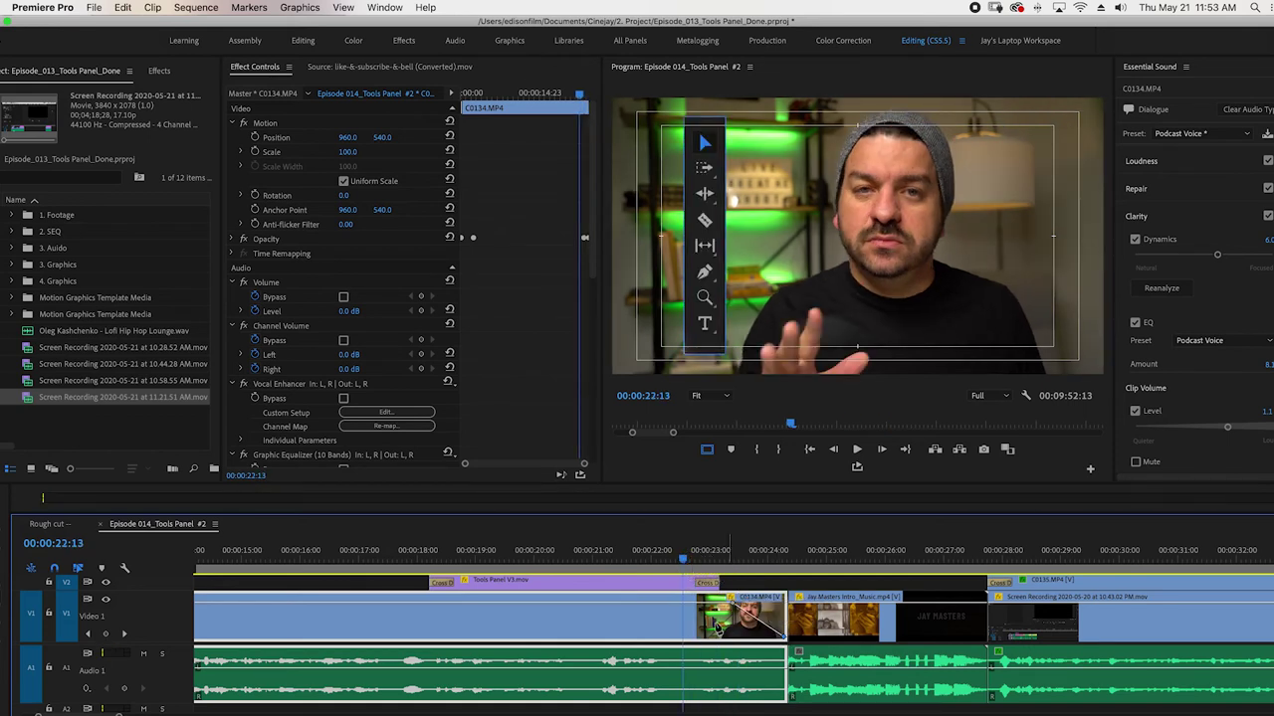
key(space)
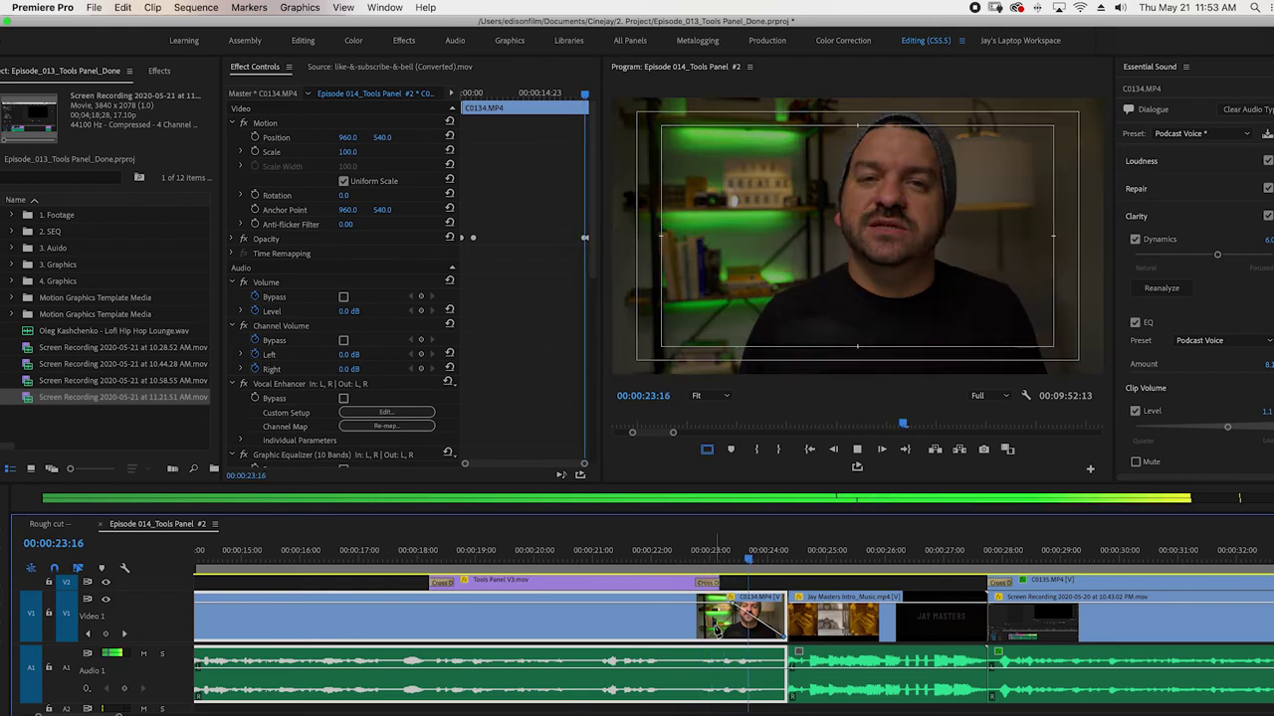
click(735, 561)
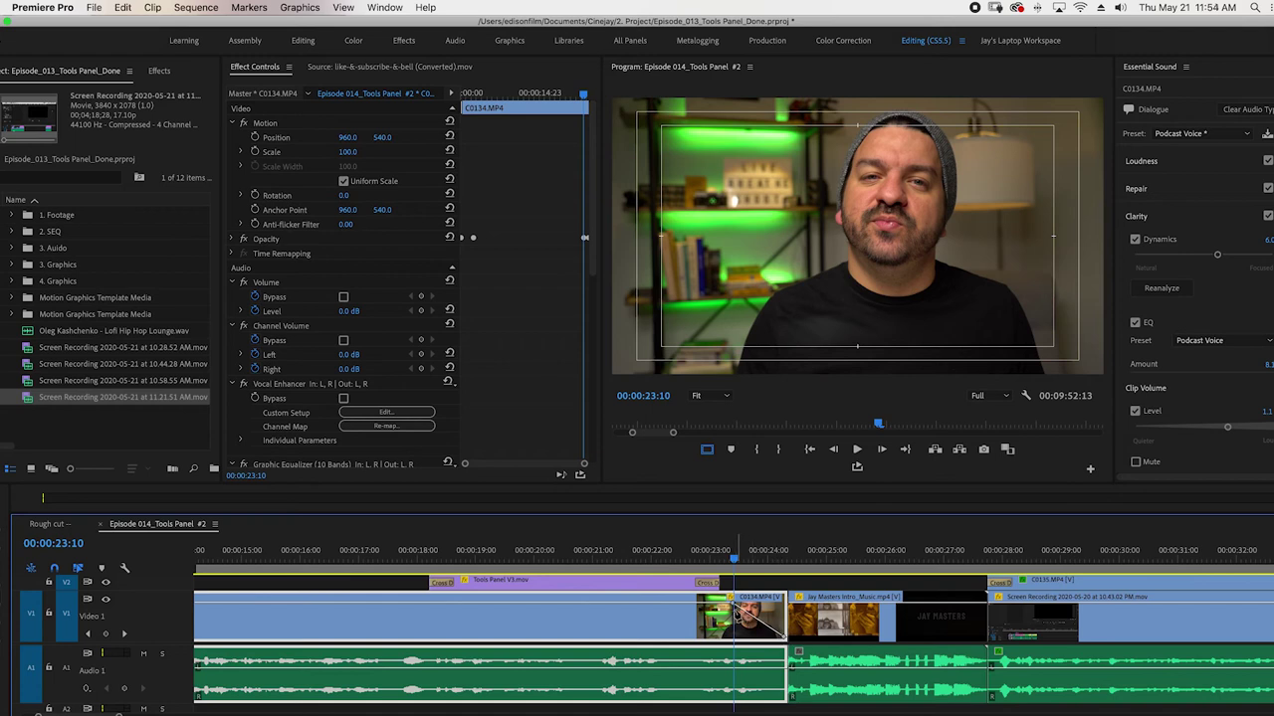
Add opacity keyframes on C0134.MP4 from 00:00:17:09, pulling the end down to black.
drag(742, 609, 655, 604)
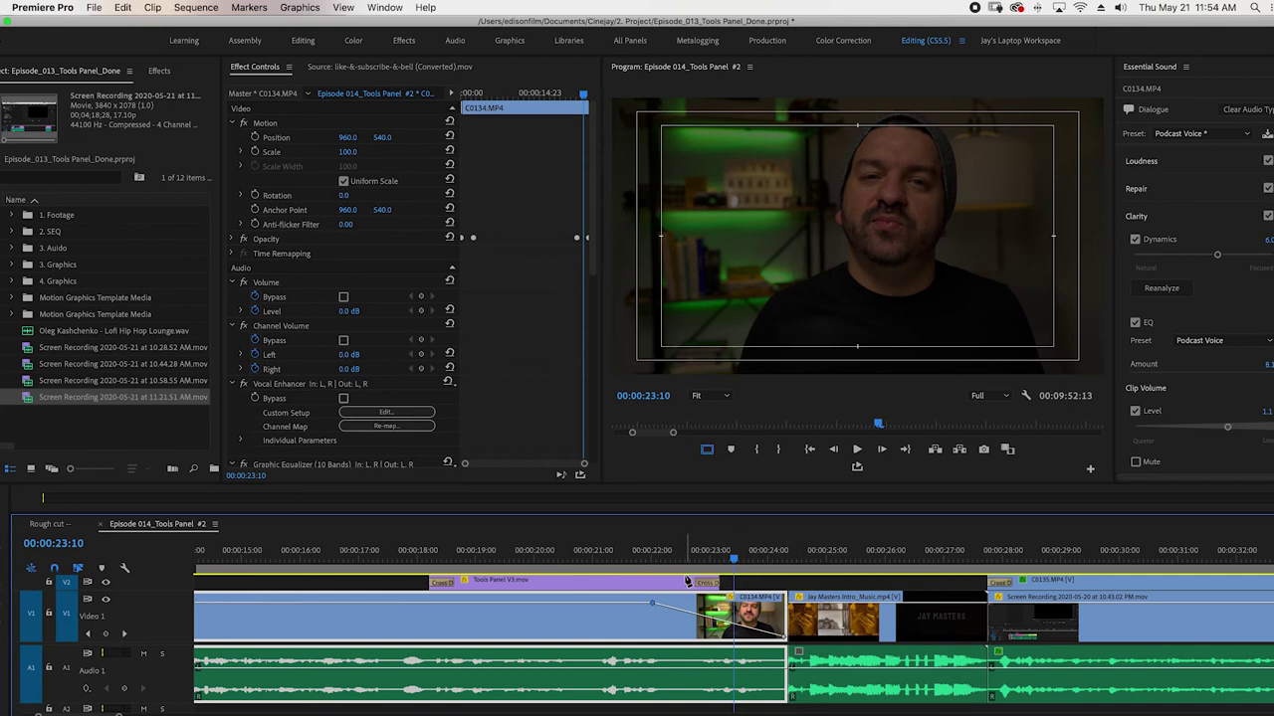
drag(652, 604, 390, 604)
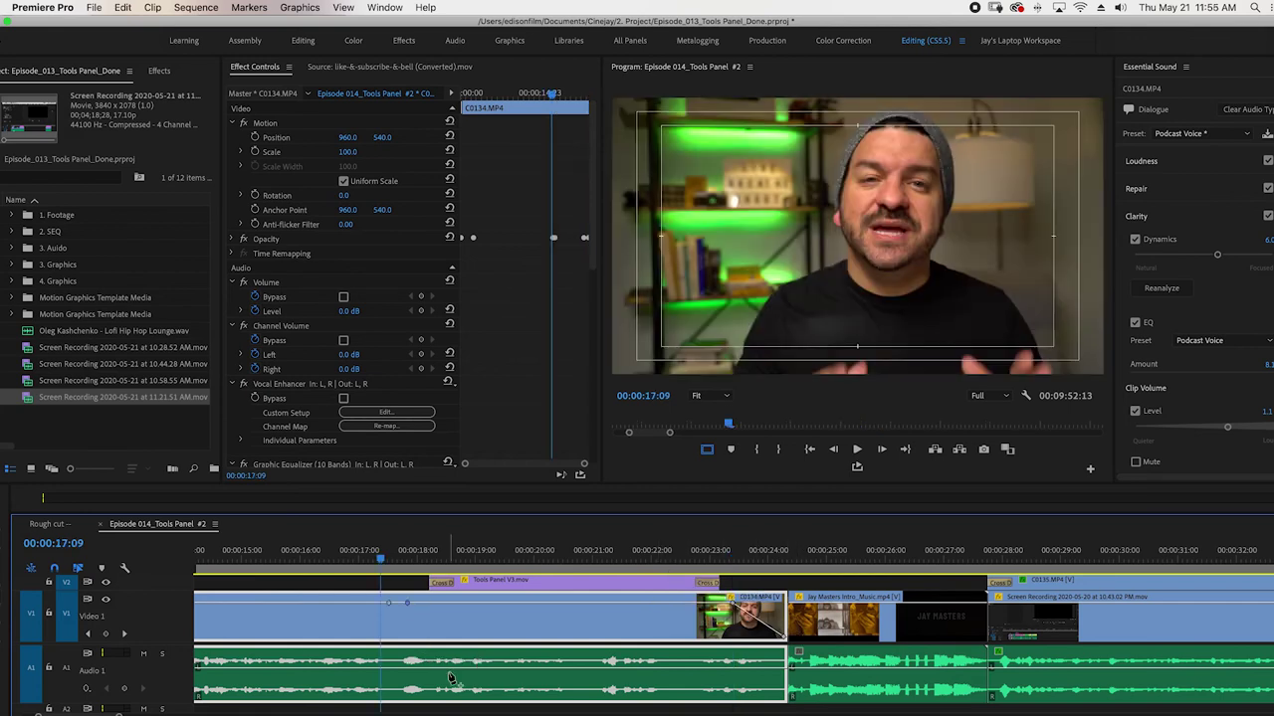
click(389, 603)
Zoom the timeline out to the full sequence with the playhead at 00:00:15:00.
key(minus)
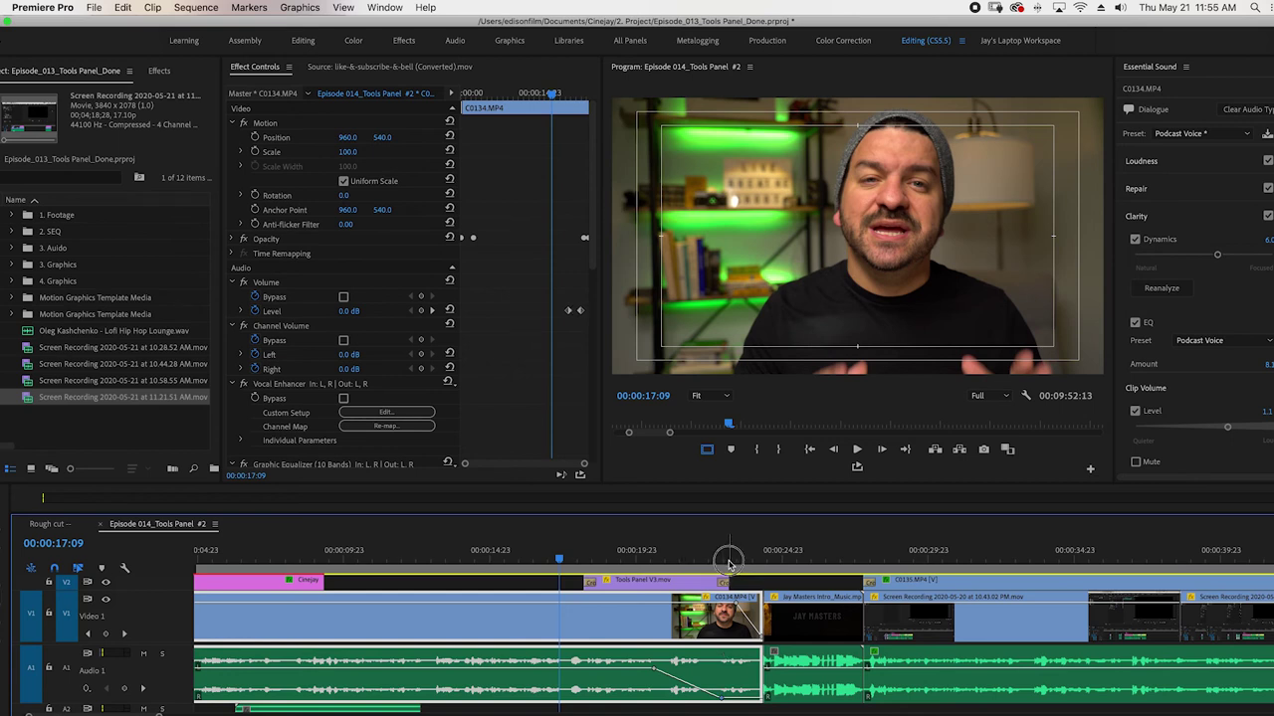
key(Down)
key(Down)
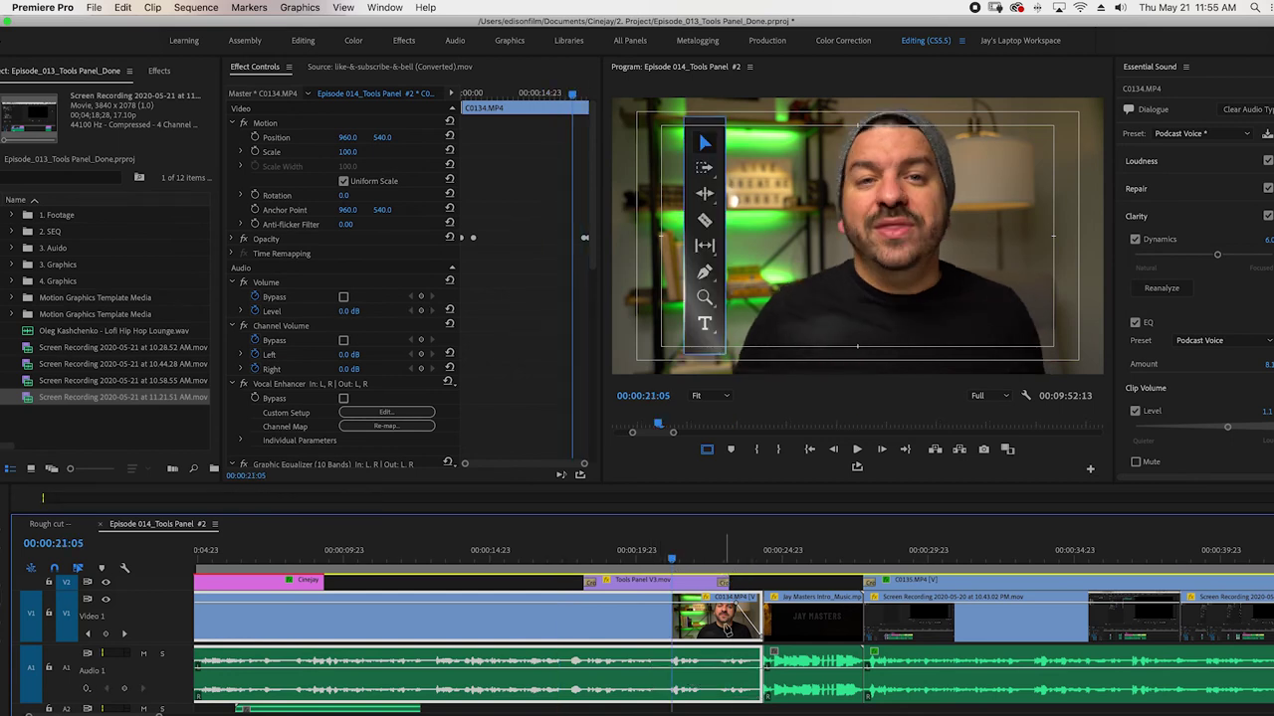
click(490, 562)
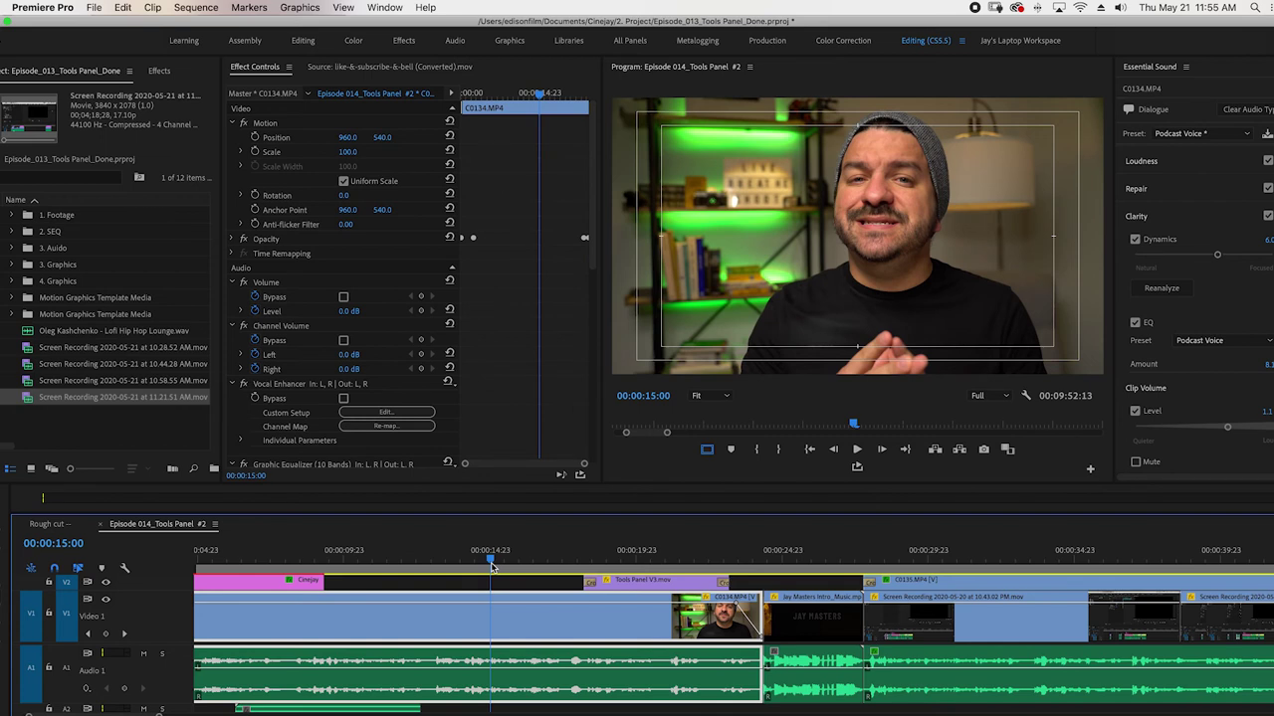
key(minus)
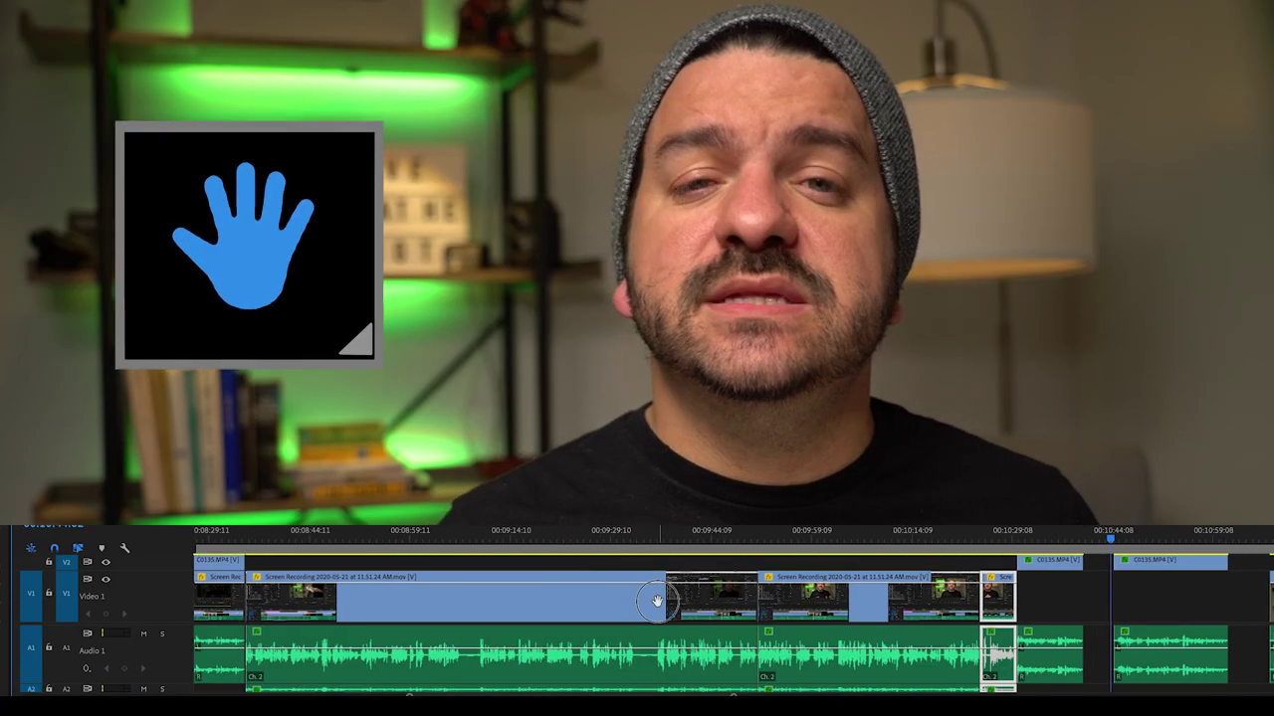
Pan the timeline with the Hand tool toward later clips and back toward the start.
drag(544, 600, 634, 603)
scroll(636, 600, down, 3)
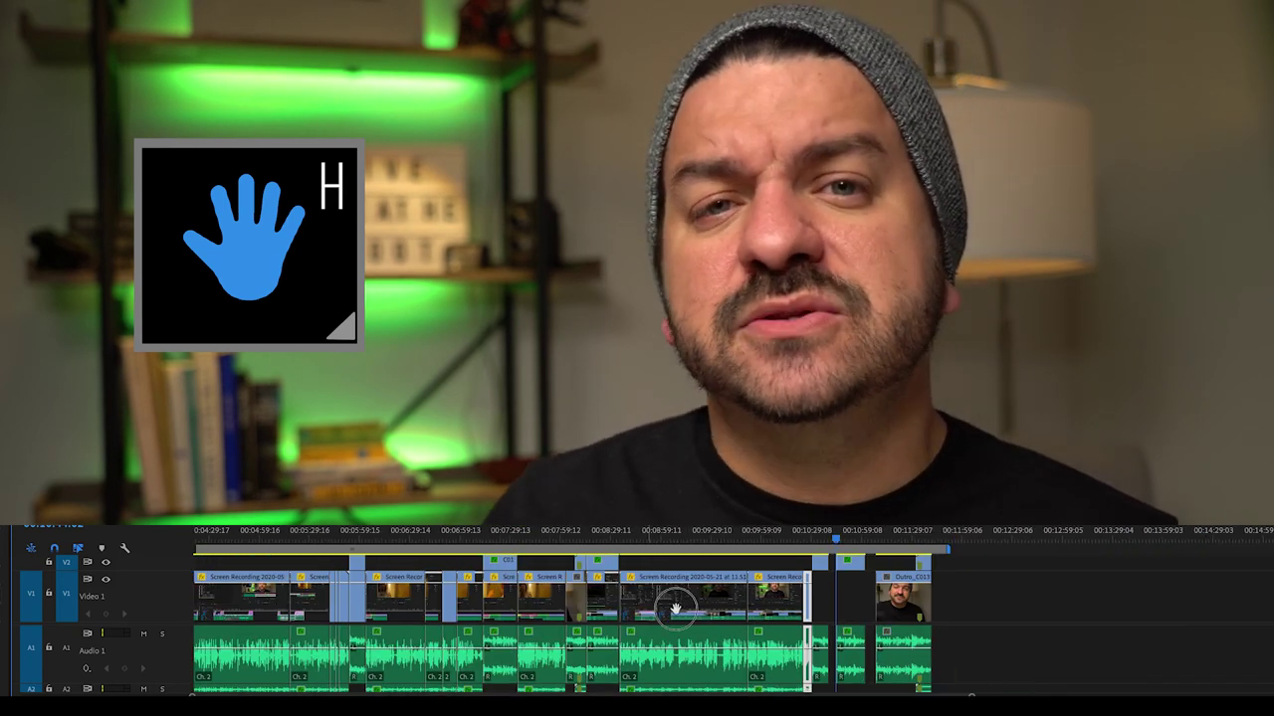
scroll(645, 607, up, 1)
drag(645, 615, 862, 605)
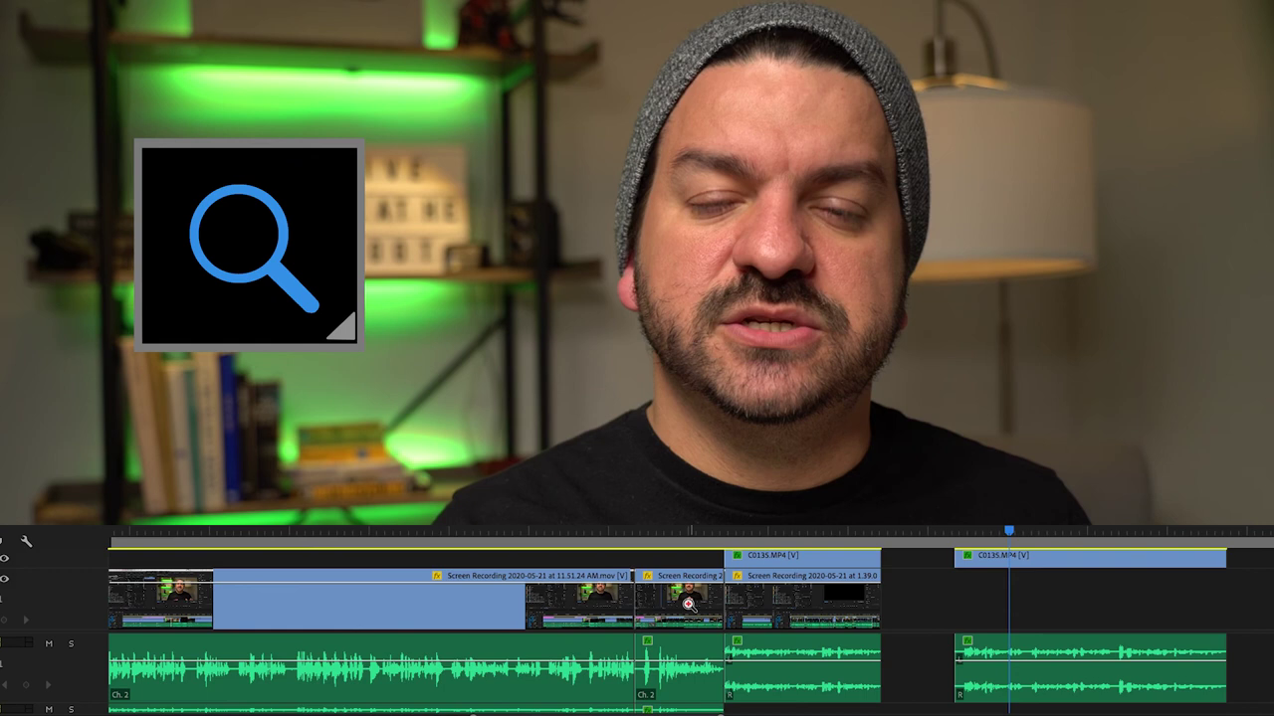
Zoom in on the Screen Recording clips with the Zoom tool, then zoom back out.
click(689, 604)
click(709, 605)
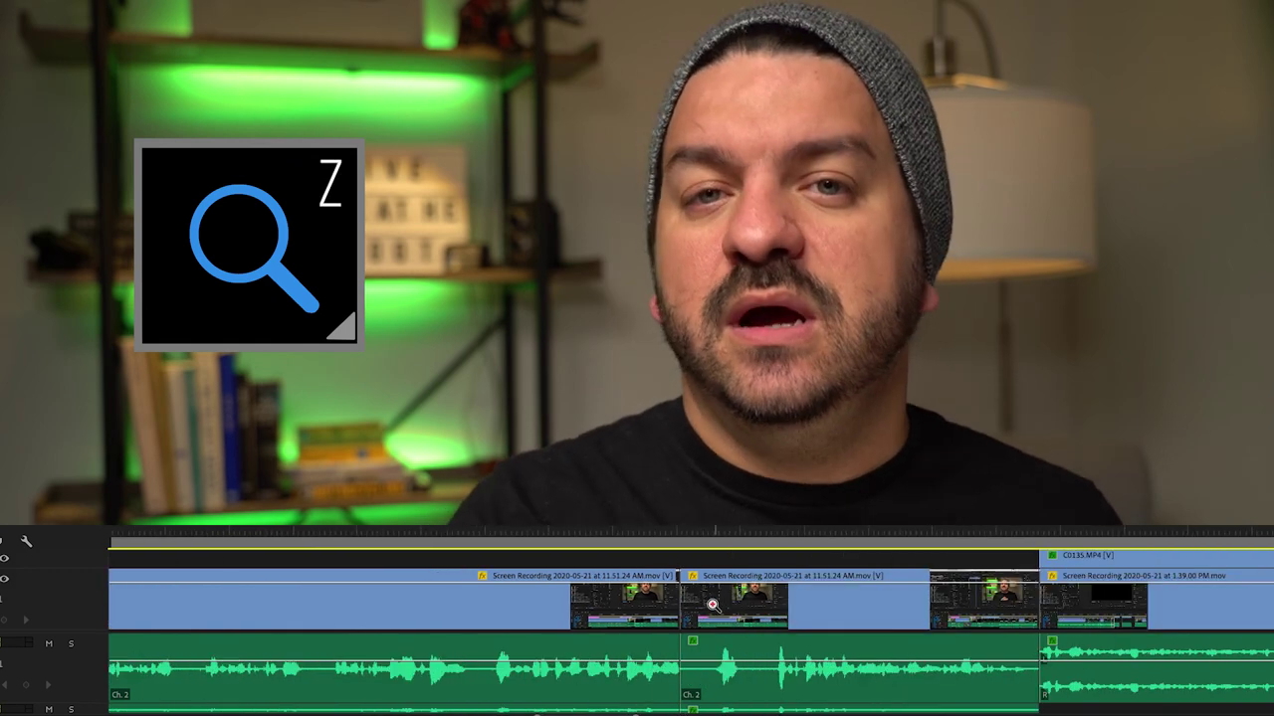
click(712, 604)
click(736, 604)
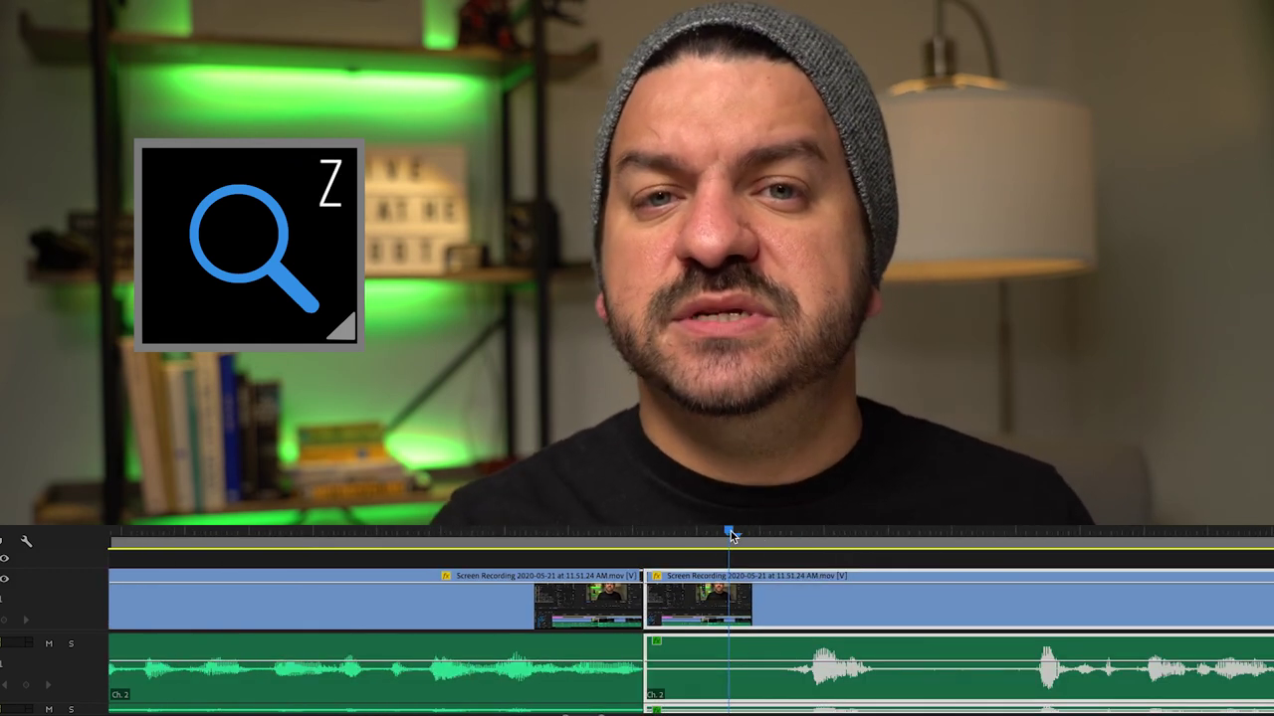
alt+click(734, 535)
alt+click(750, 531)
alt+click(750, 530)
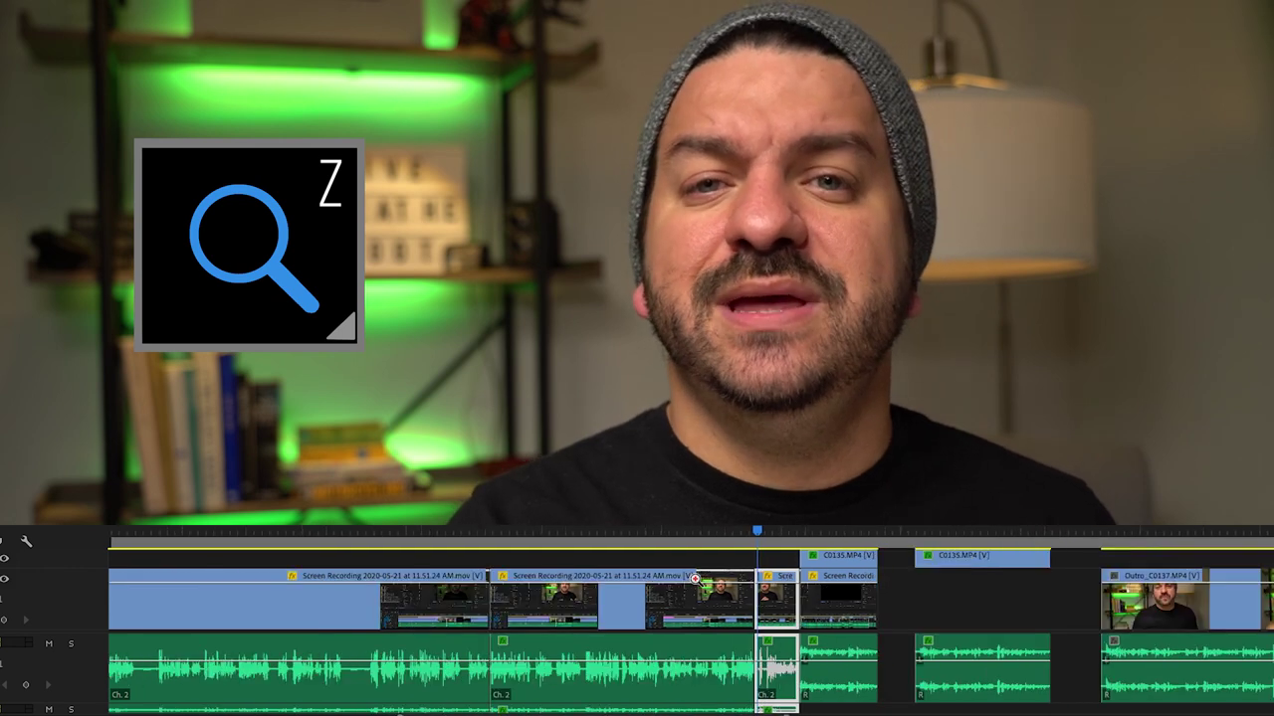
alt+click(695, 579)
alt+click(644, 572)
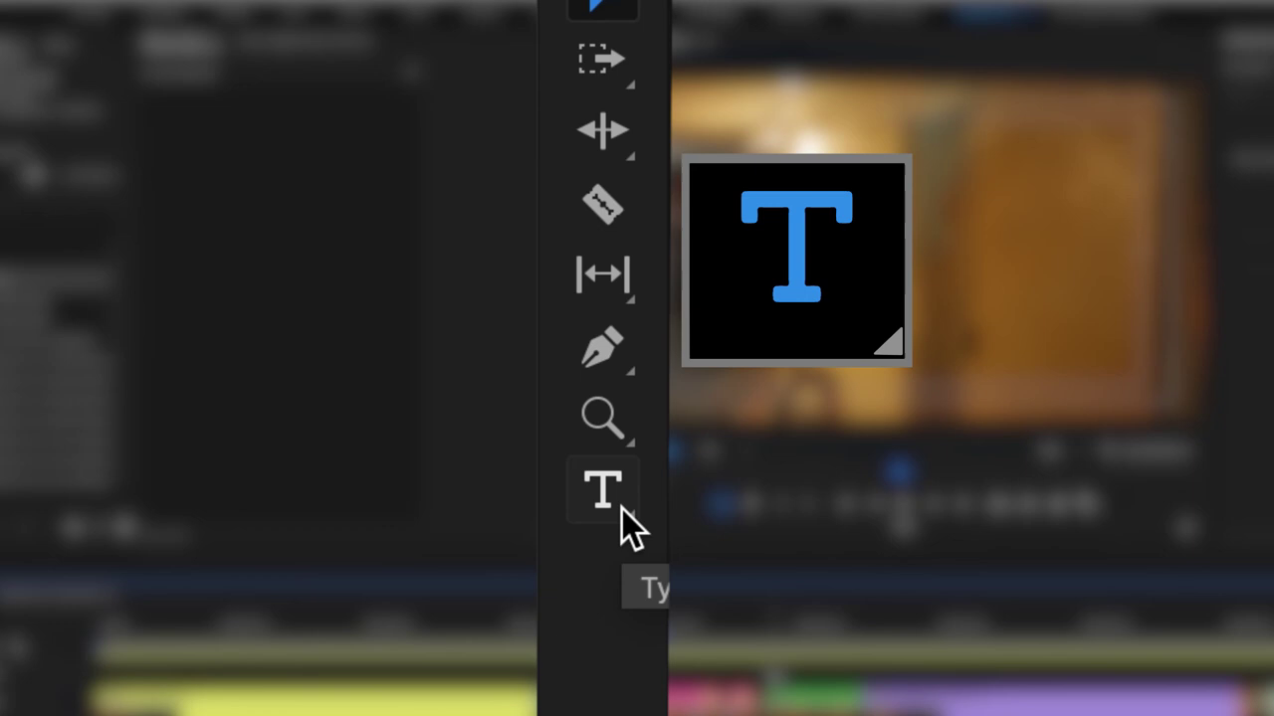
Add a text graphic on V2 reading 'Typr on screen' over the hallway frame.
click(622, 509)
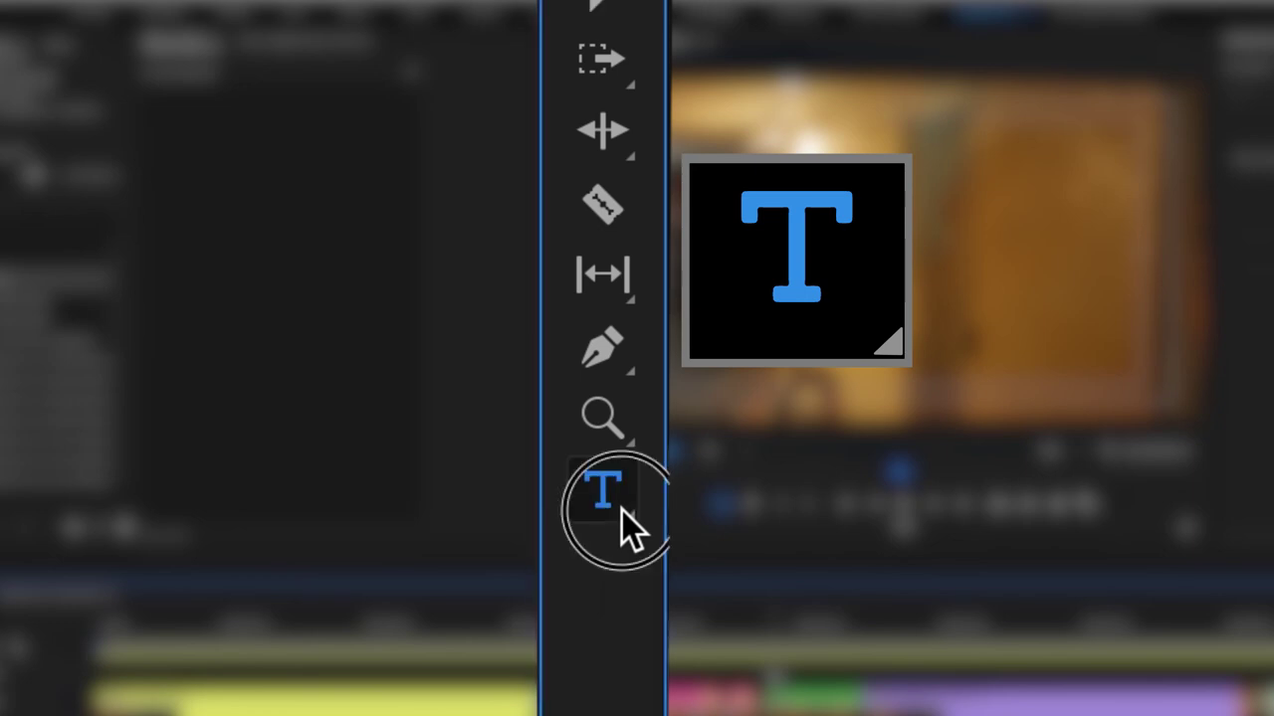
click(628, 513)
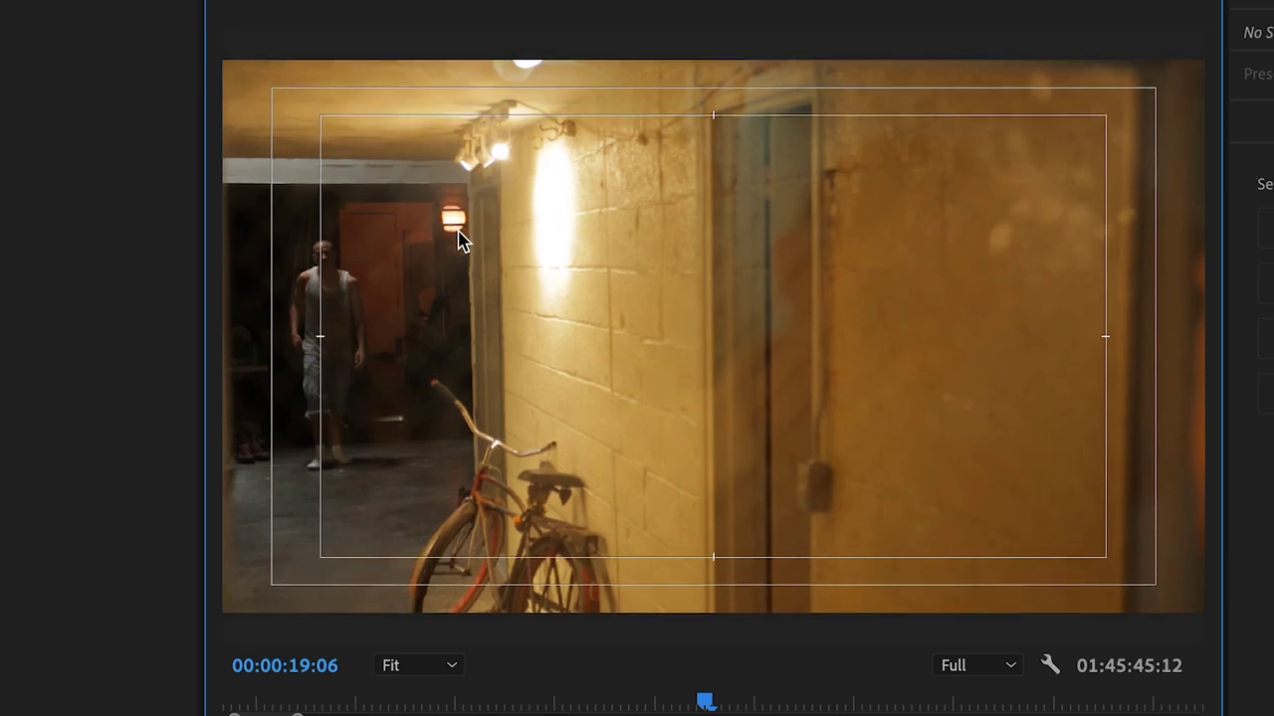
click(459, 239)
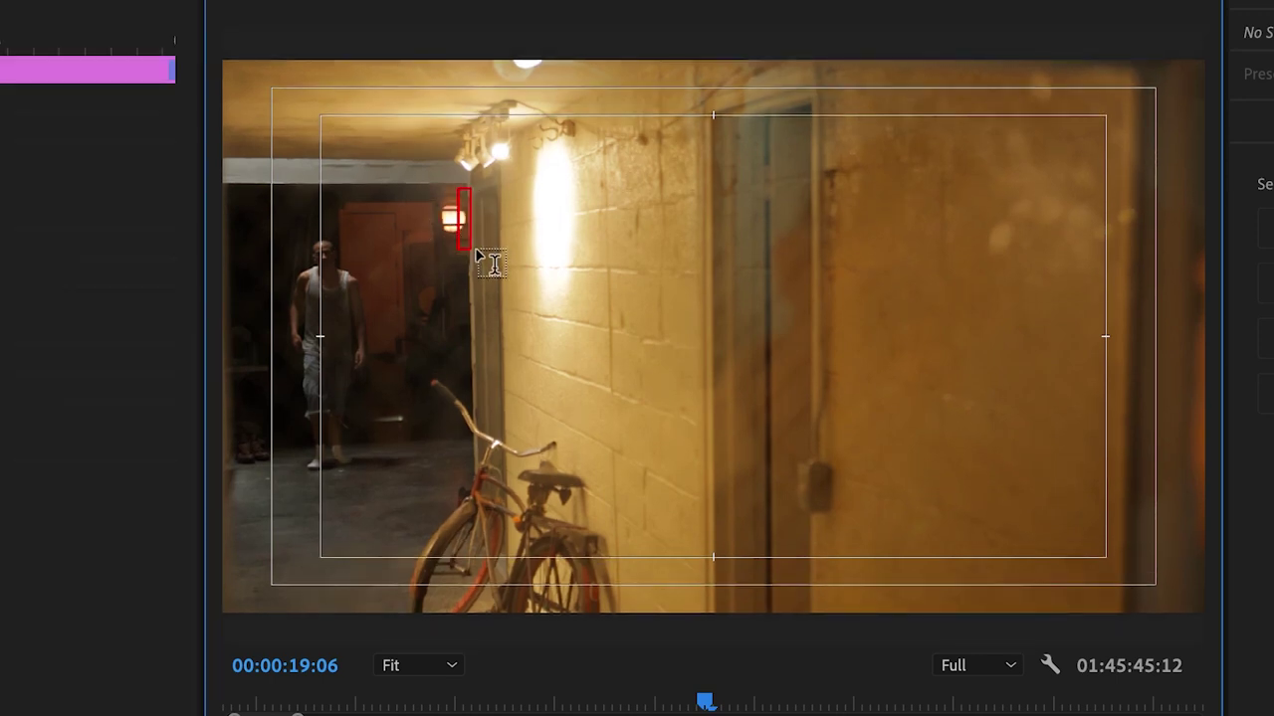
text(Type on screen)
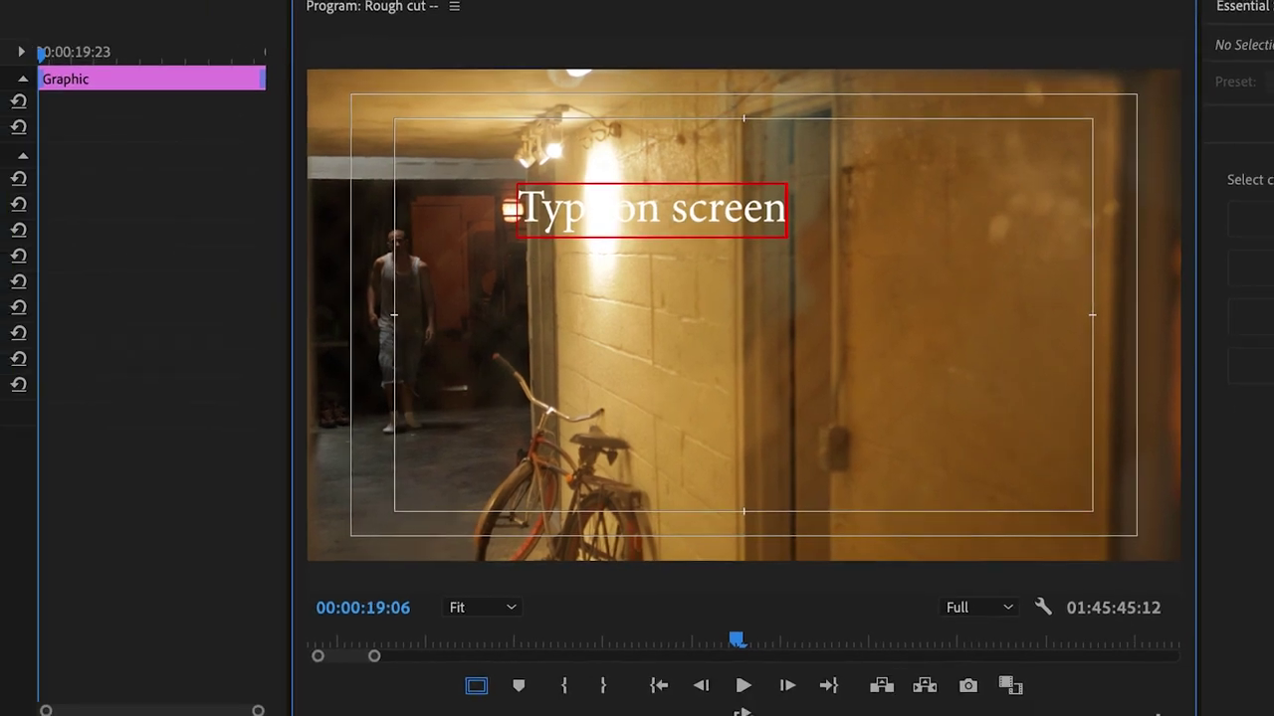
click(362, 715)
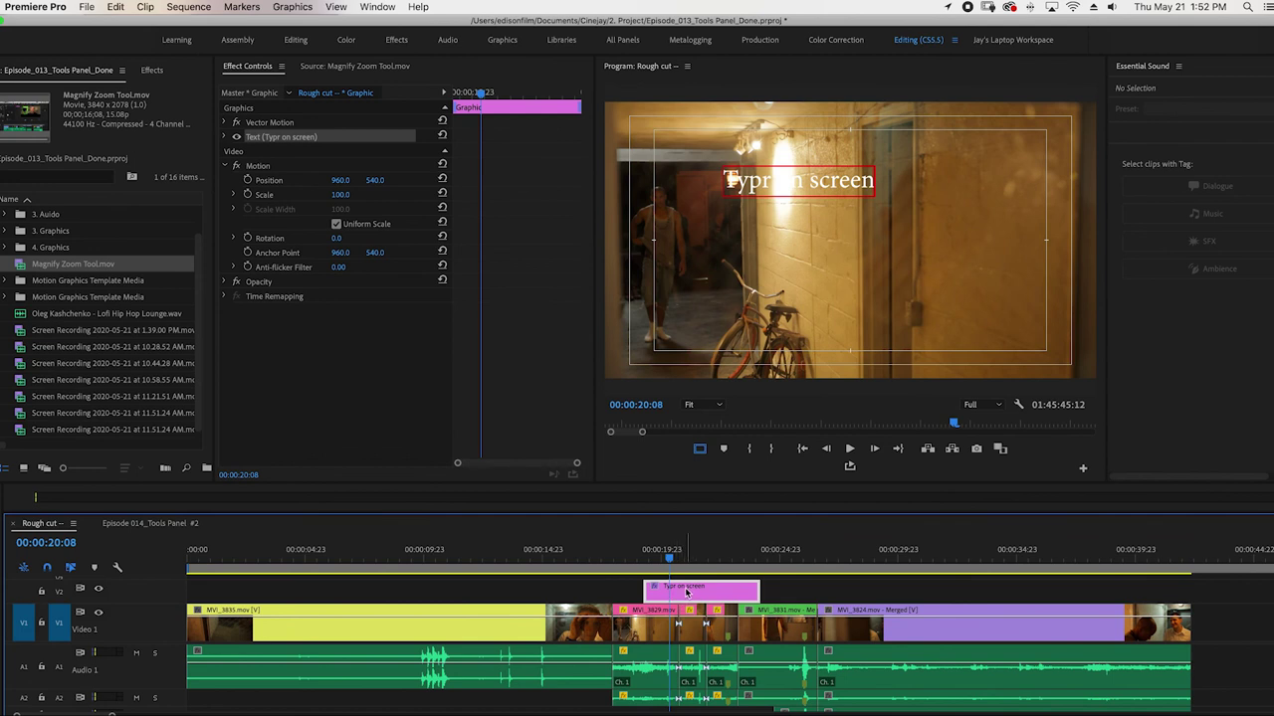
Select the 'Typr on screen' graphic clip and move the playhead to 00:00:21:22.
click(767, 587)
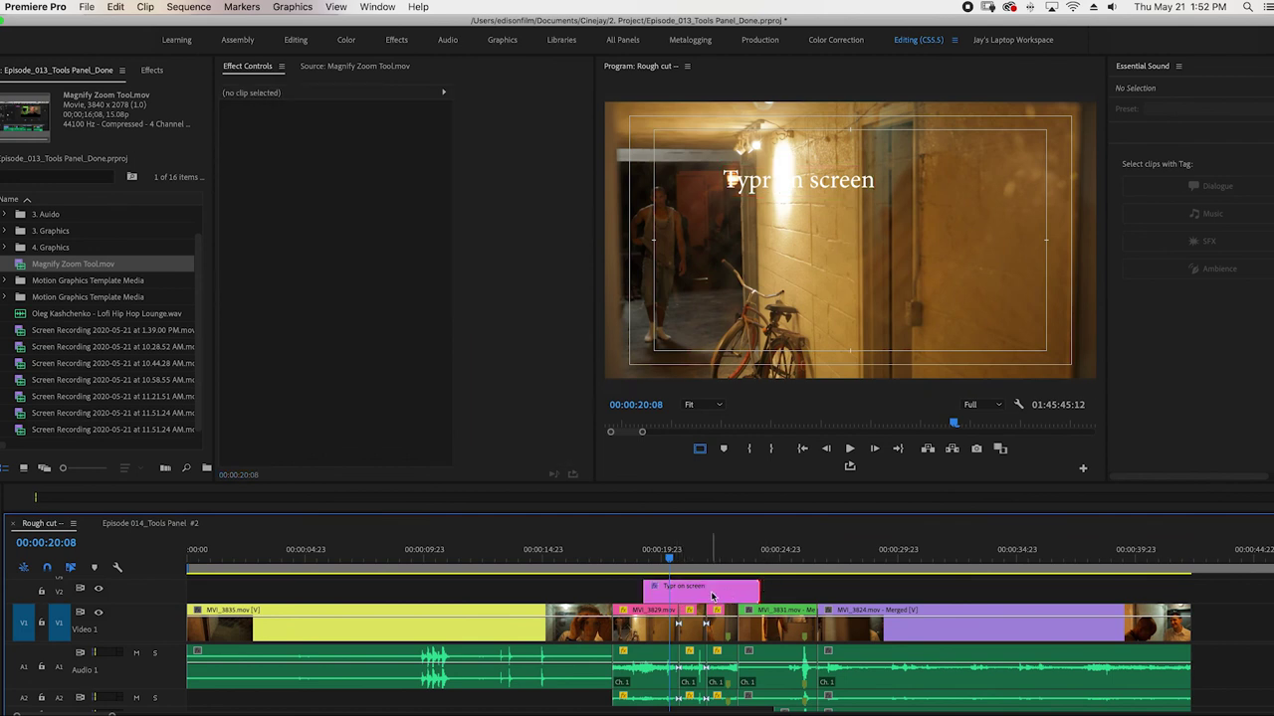
click(710, 596)
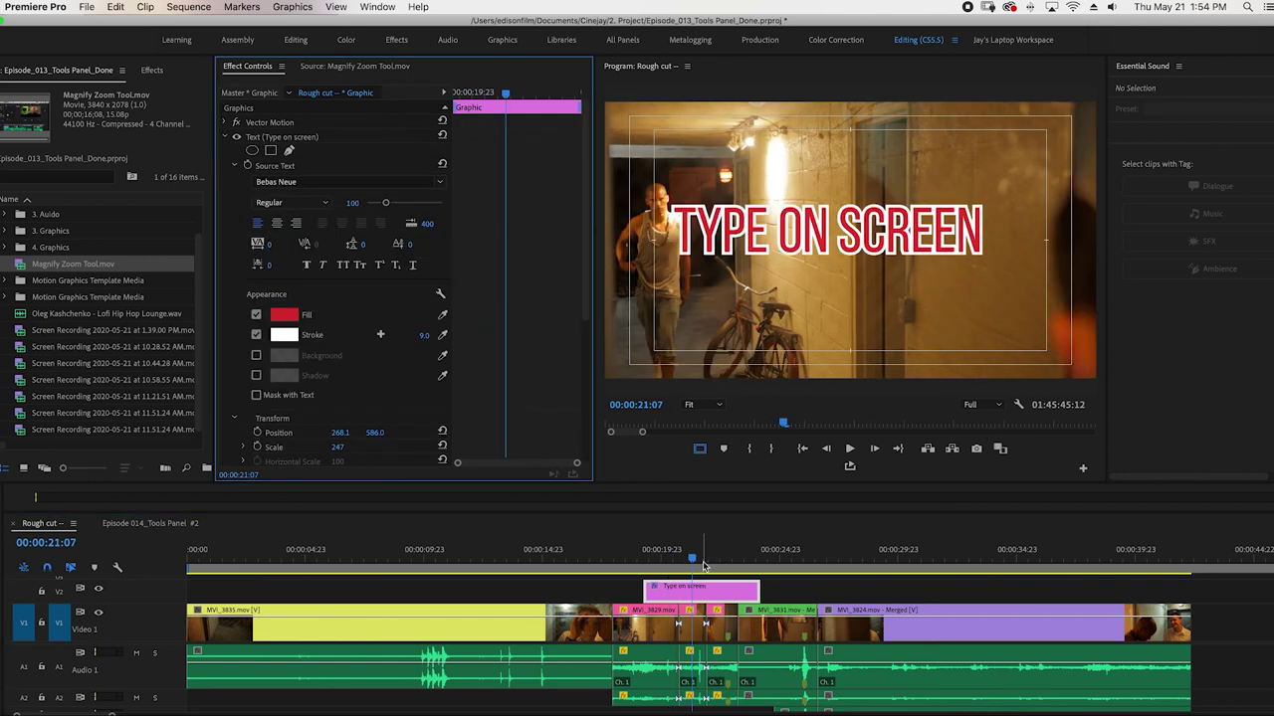
click(705, 558)
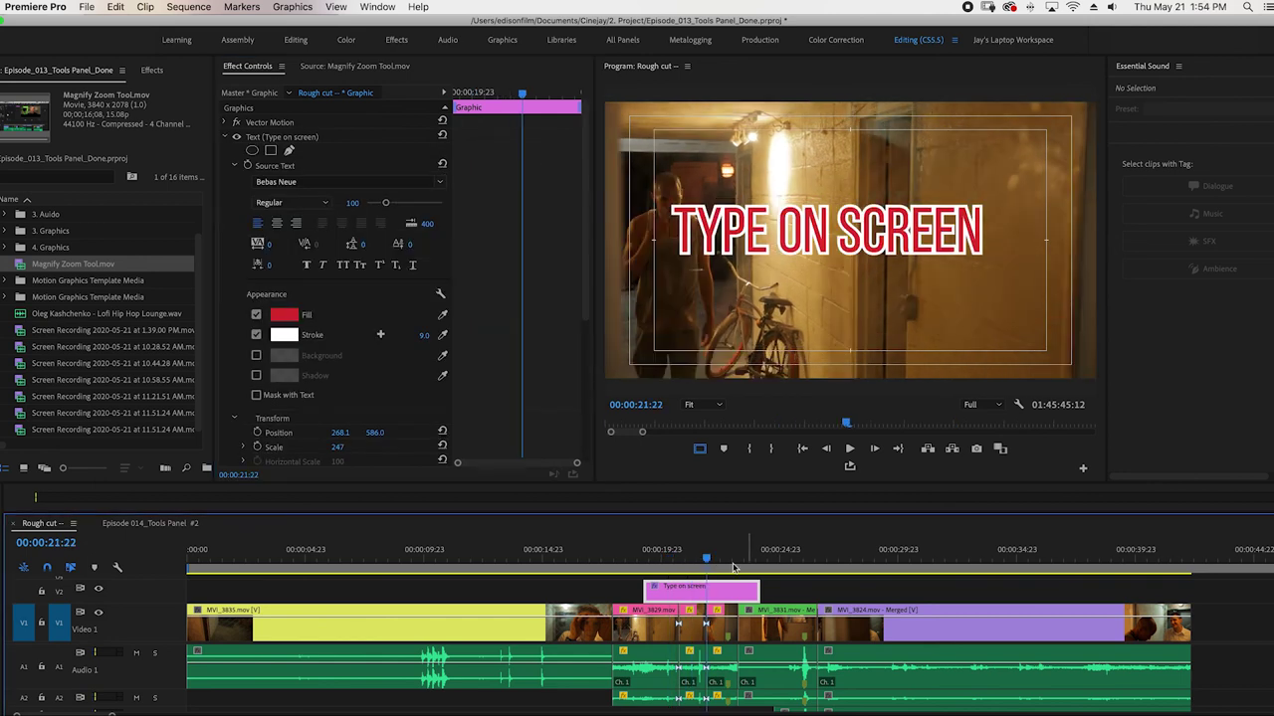
Add vertical text 'Yo YO' to the right of the TYPE ON SCREEN title.
click(6, 634)
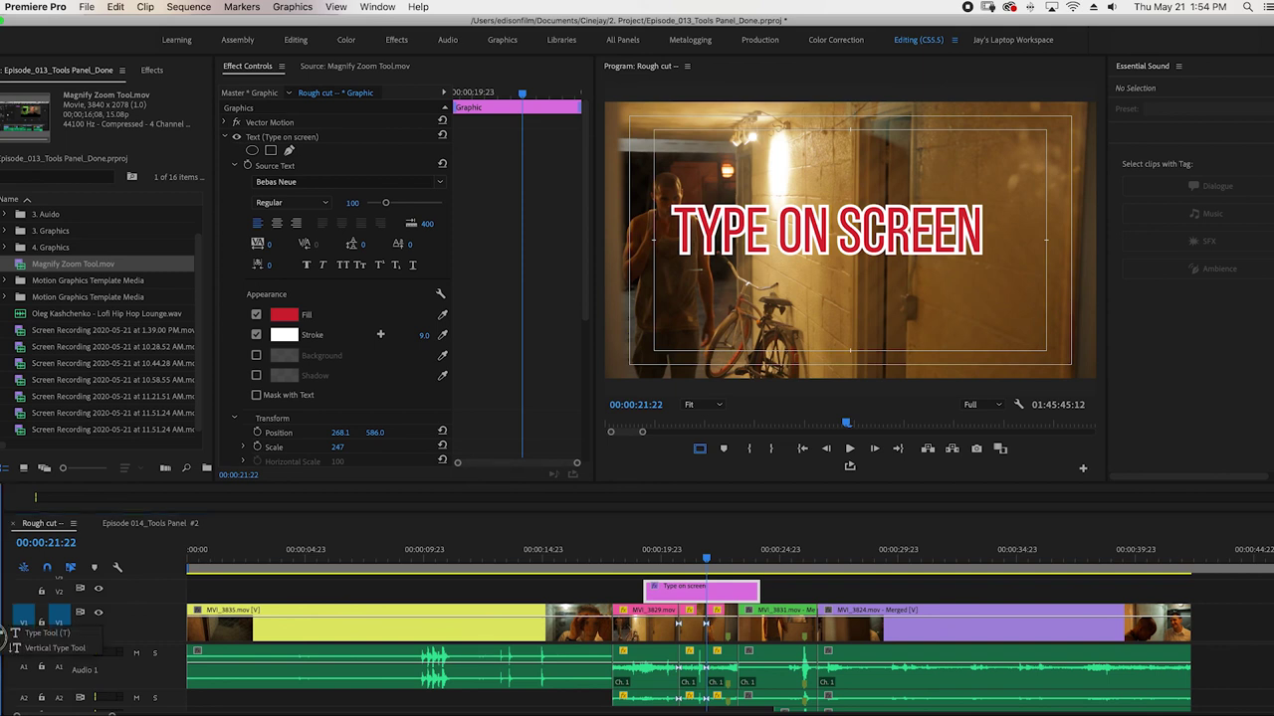
click(40, 633)
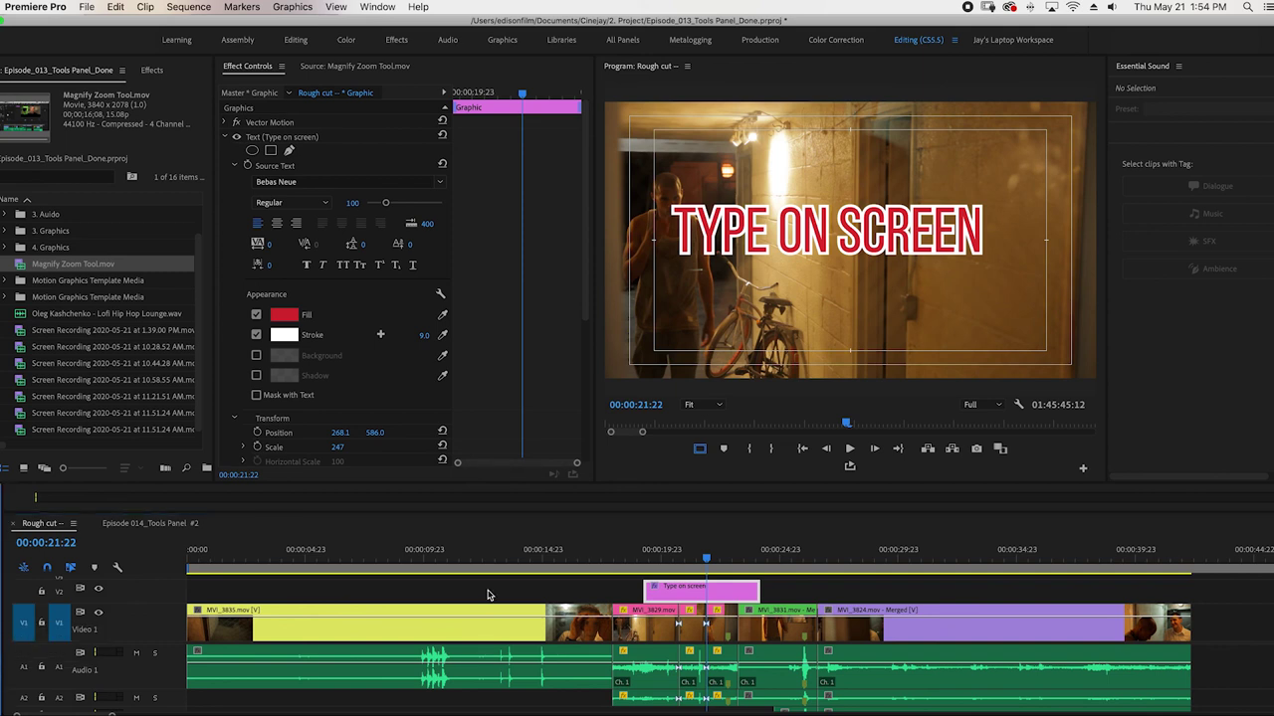
click(1006, 177)
text(Yo YO)
click(267, 141)
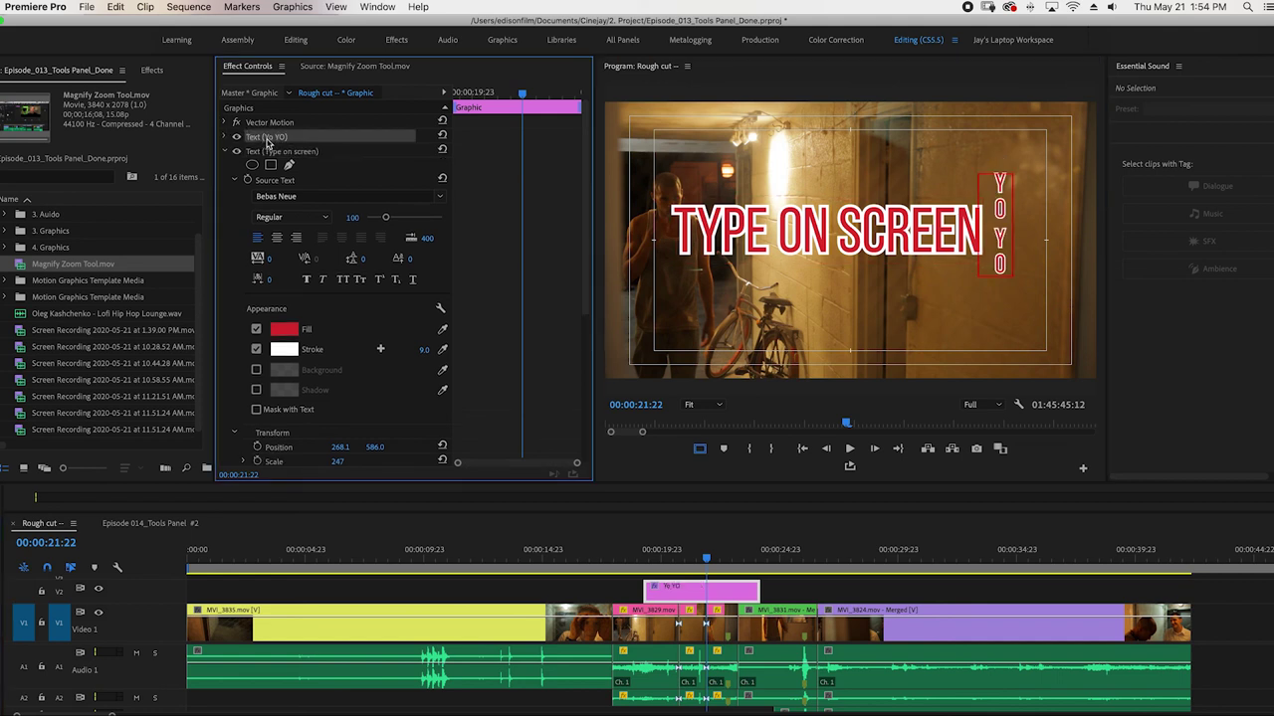
click(271, 152)
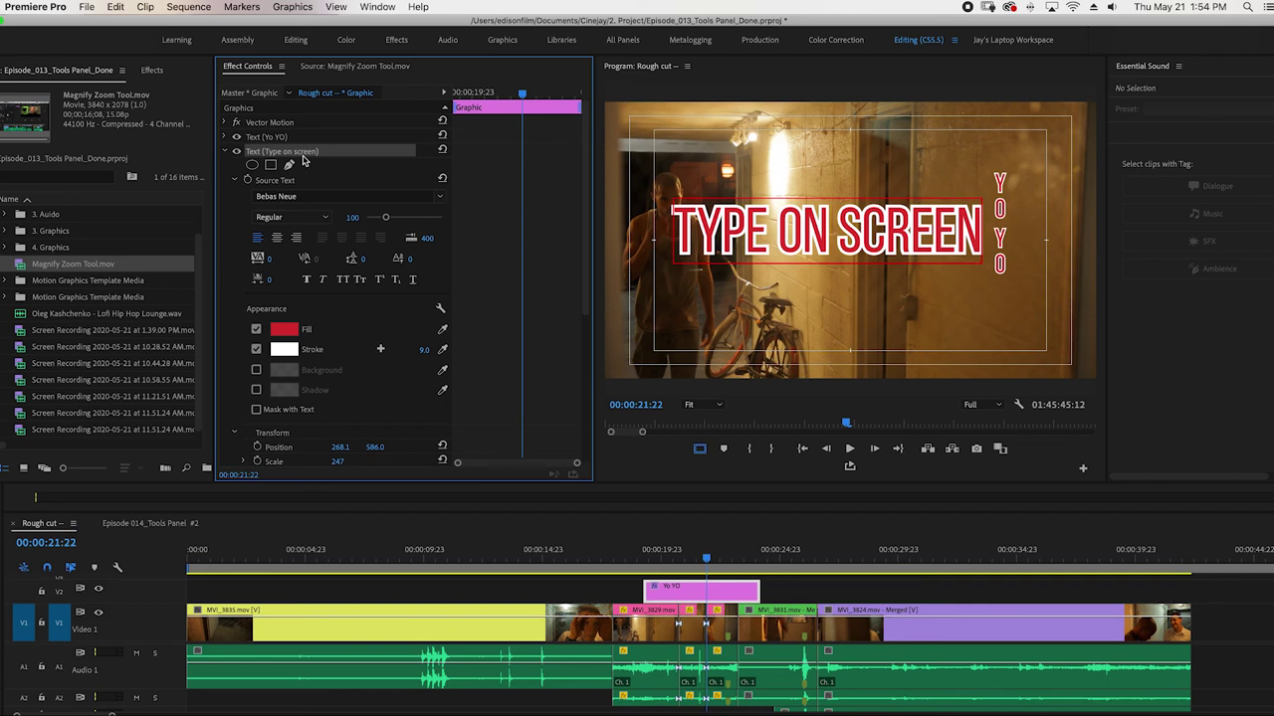